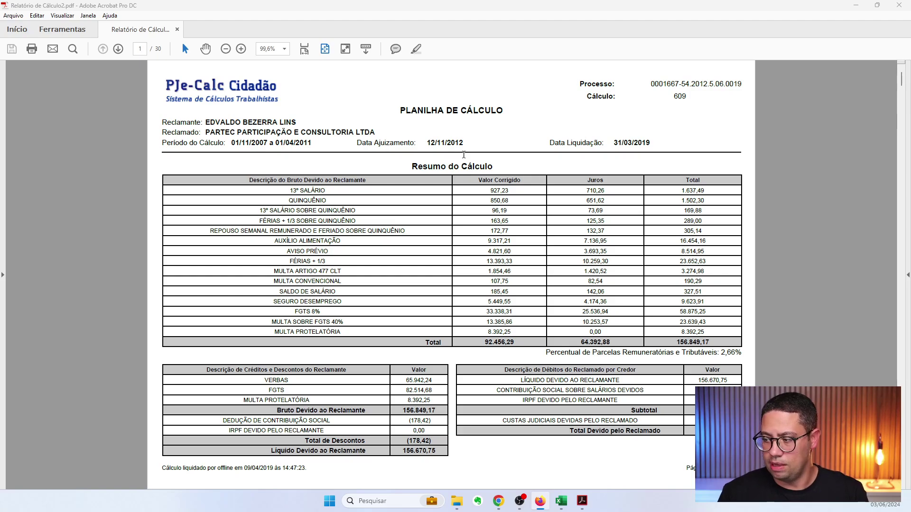
Examine the liquidation date and the corrected-value and overall totals of the Resumo do Cálculo table
left_click_drag(651, 143, 552, 146)
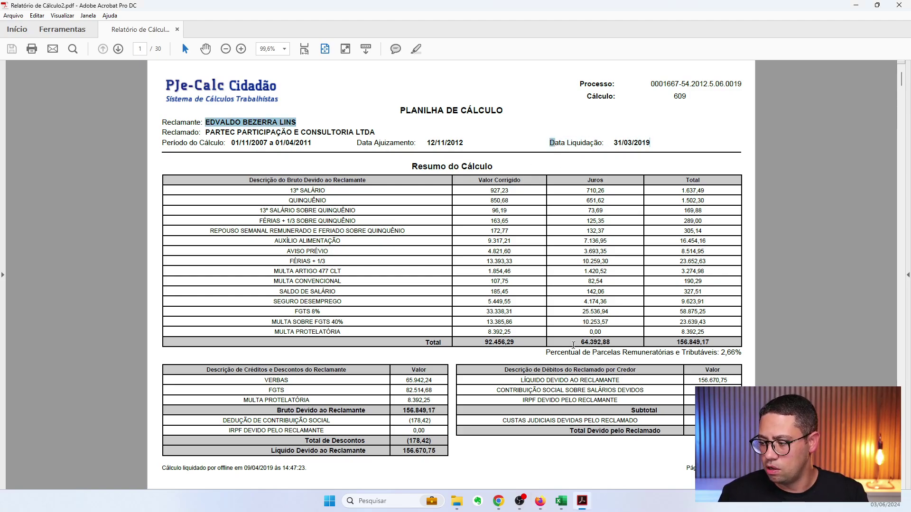
left_click(694, 430)
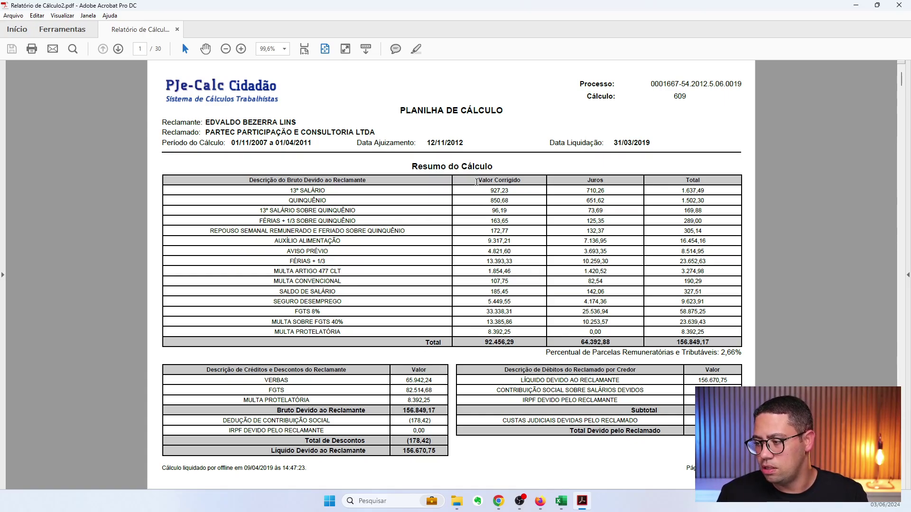
double_click(506, 342)
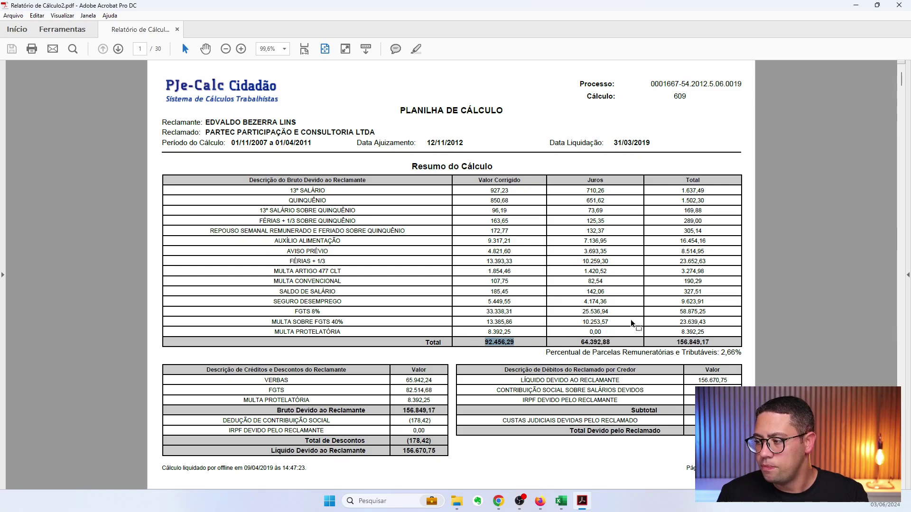
left_click_drag(717, 348, 636, 304)
left_click(686, 200)
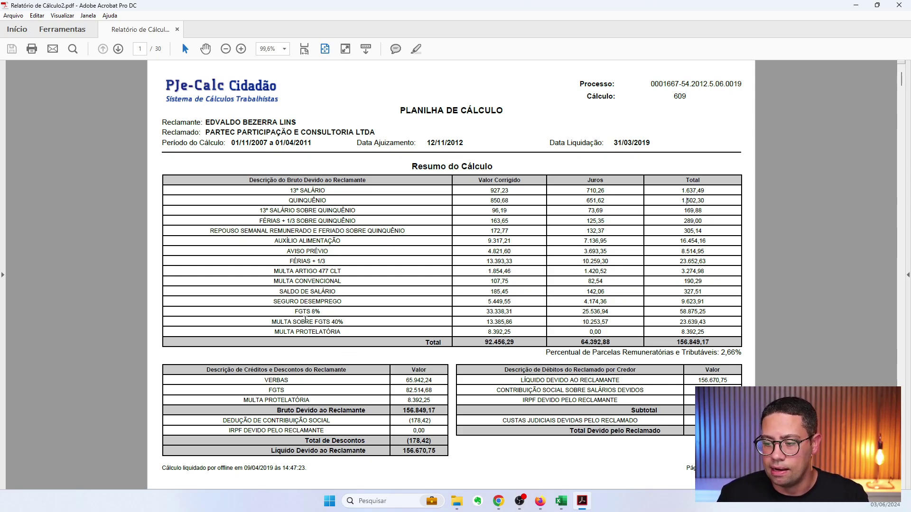
Examine the FGTS 8%, Multa sobre FGTS 40% and Multa Protelatória rows of the calculation summary
left_click_drag(296, 313, 512, 330)
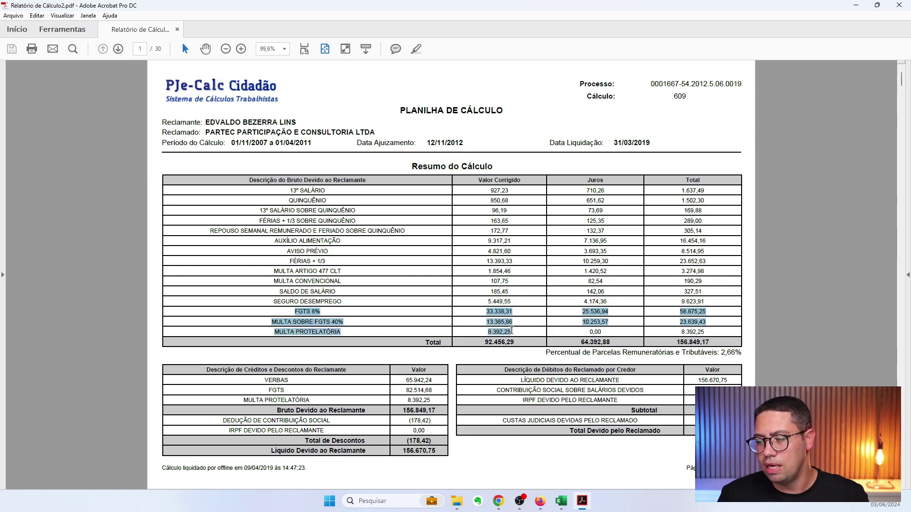
left_click(337, 324)
mouse_move(344, 322)
left_mouse_down()
mouse_move(286, 312)
mouse_move(343, 332)
left_mouse_up()
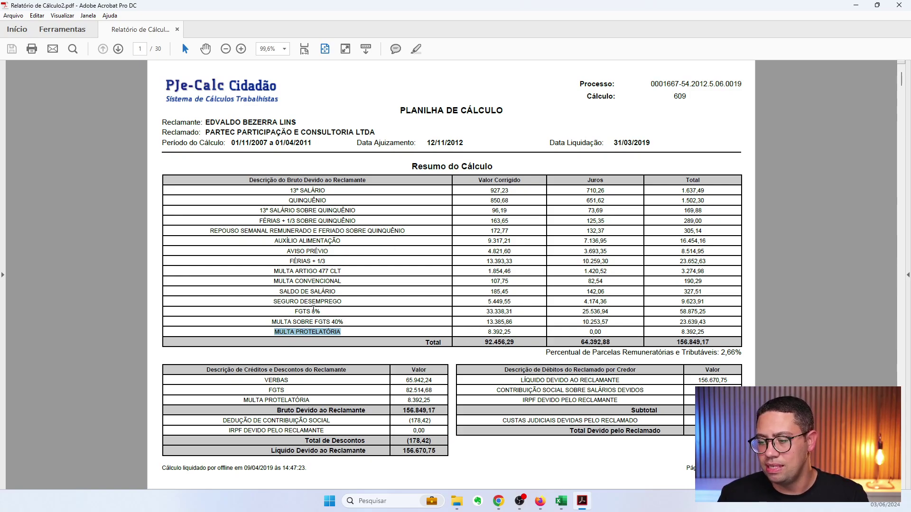
left_click_drag(294, 311, 709, 334)
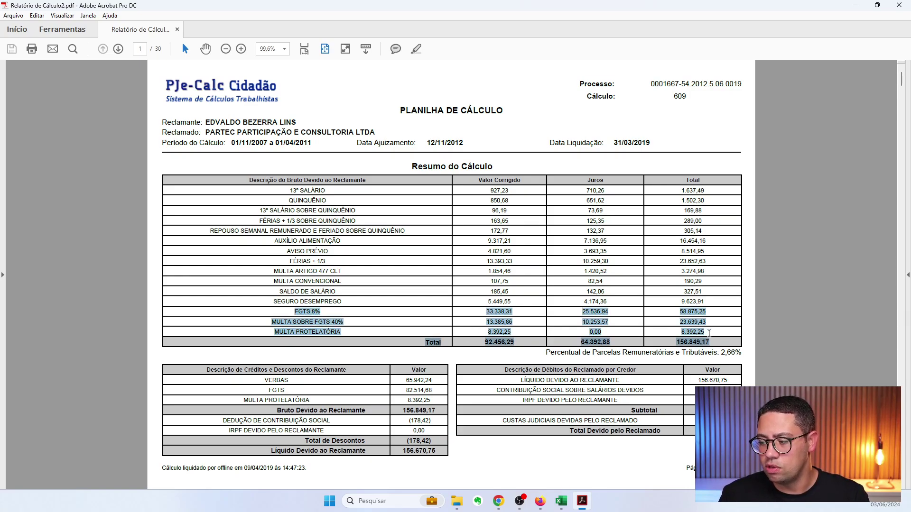
left_click(360, 357)
left_click_drag(274, 331, 541, 335)
mouse_move(286, 310)
left_mouse_down()
mouse_move(332, 316)
mouse_move(503, 237)
mouse_move(709, 327)
mouse_move(284, 281)
mouse_move(299, 303)
mouse_move(285, 319)
mouse_move(292, 311)
left_mouse_up()
left_click(716, 330)
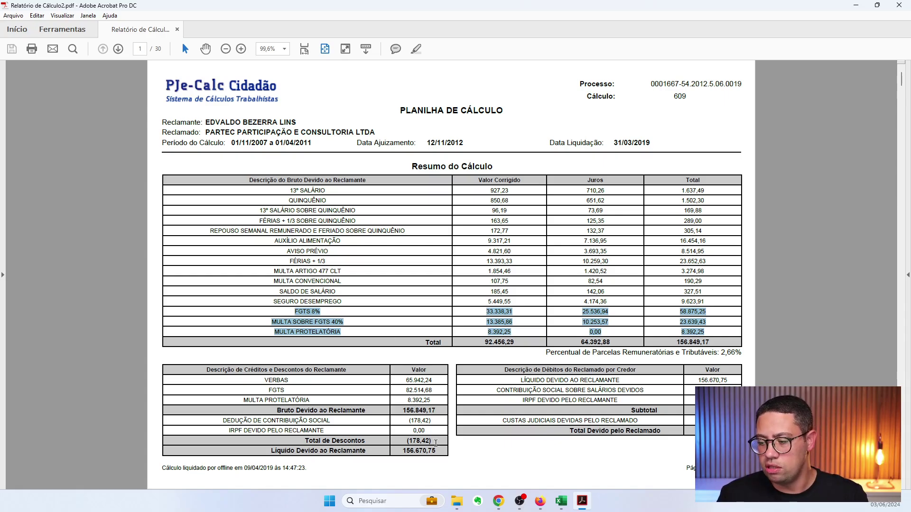
Review the Verbas, FGTS and Multa Protelatória rows in the claimant's credits and deductions table
left_click_drag(454, 464, 159, 363)
left_click(276, 324)
left_click_drag(431, 400, 411, 400)
left_click_drag(245, 400, 428, 401)
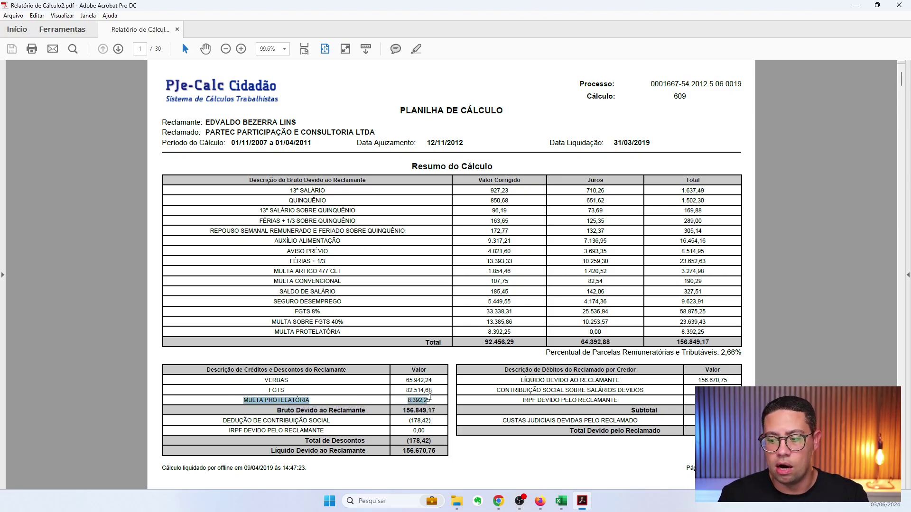
left_click_drag(265, 383, 373, 382)
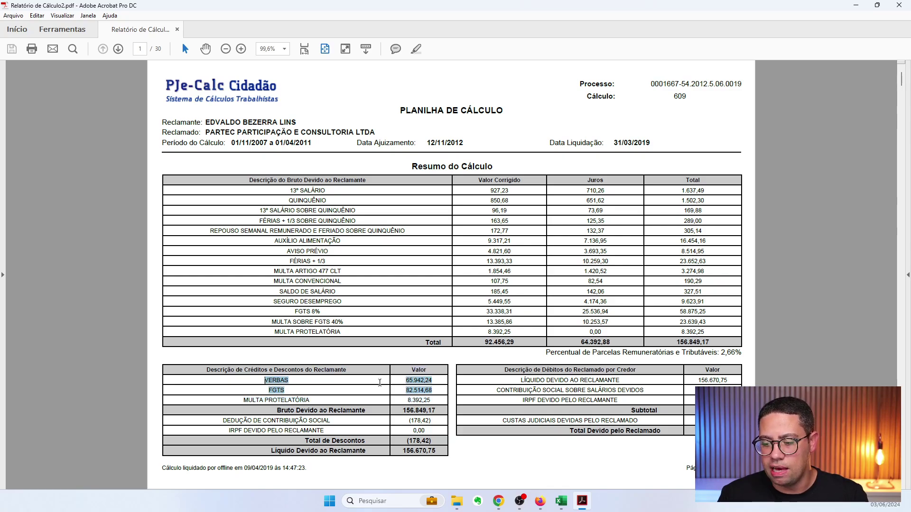
left_click_drag(435, 385, 434, 381)
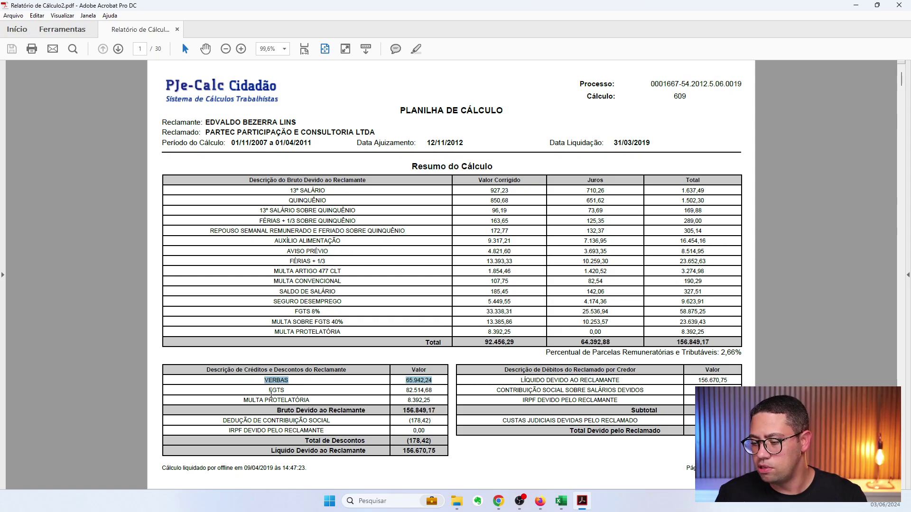
left_click_drag(269, 390, 416, 390)
left_click_drag(245, 401, 399, 379)
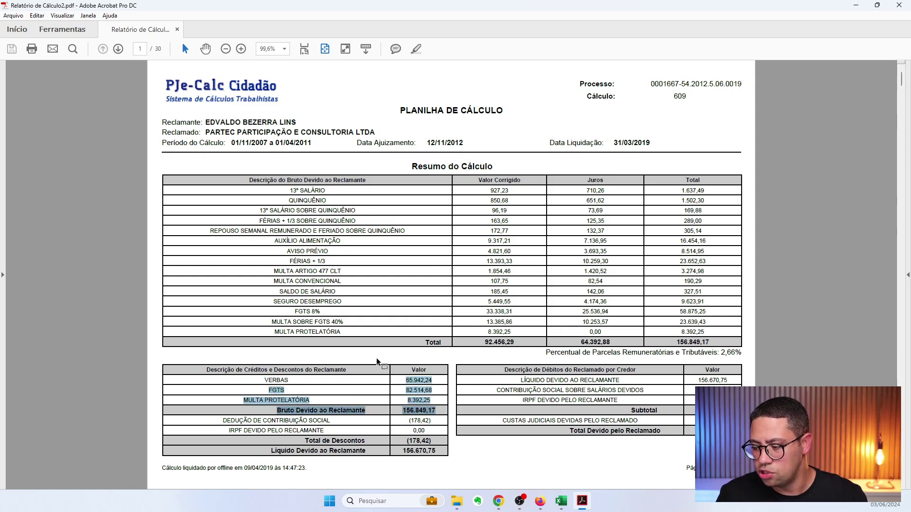
Compare the Bruto Devido ao Reclamante amount with the overall total of the calculation summary
left_click(452, 408)
left_click_drag(401, 411, 436, 410)
left_click_drag(707, 341, 671, 339)
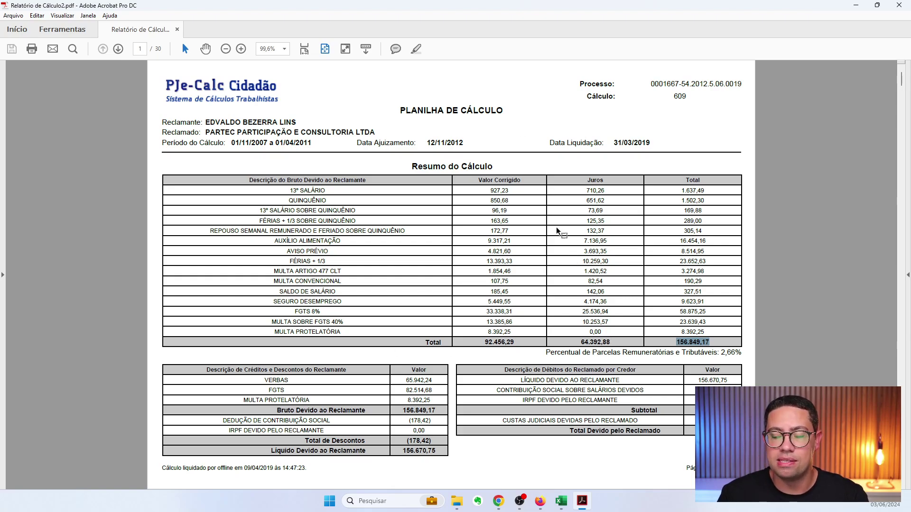
left_click(569, 250)
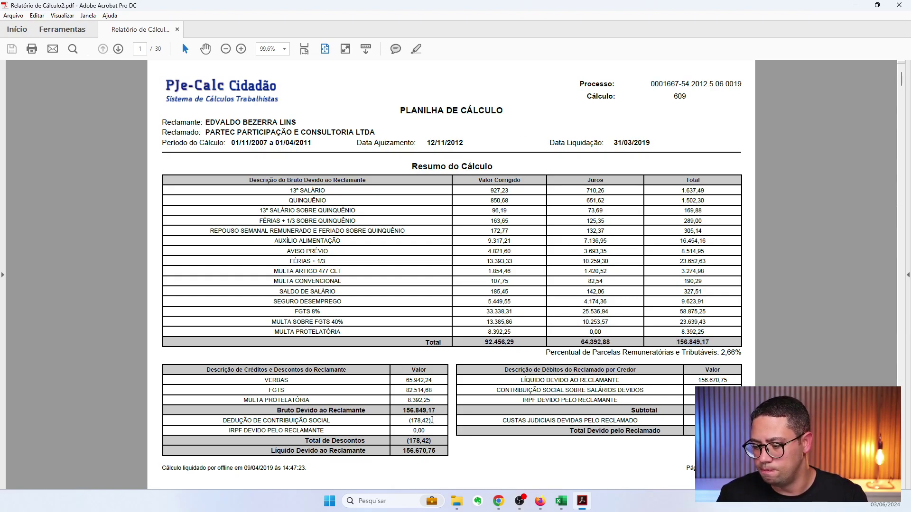
Check the social contribution deduction and the IRPF owed by the claimant in the credits and deductions table
left_click_drag(431, 421, 379, 432)
left_click(245, 431)
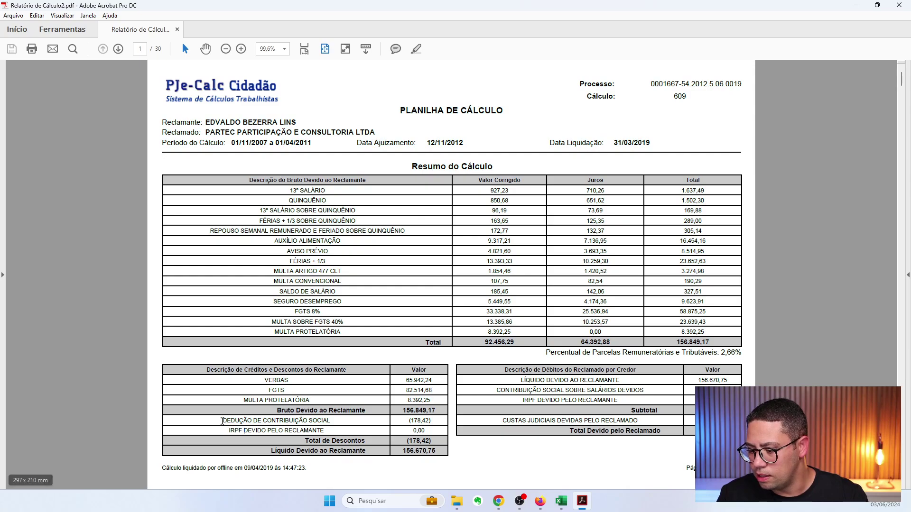
left_click_drag(433, 420, 209, 369)
left_click(432, 421)
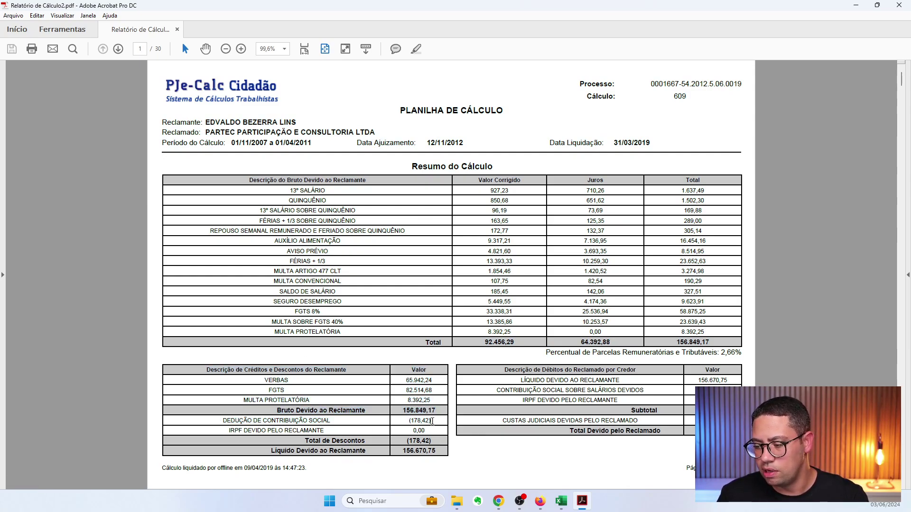
left_click_drag(426, 431, 240, 427)
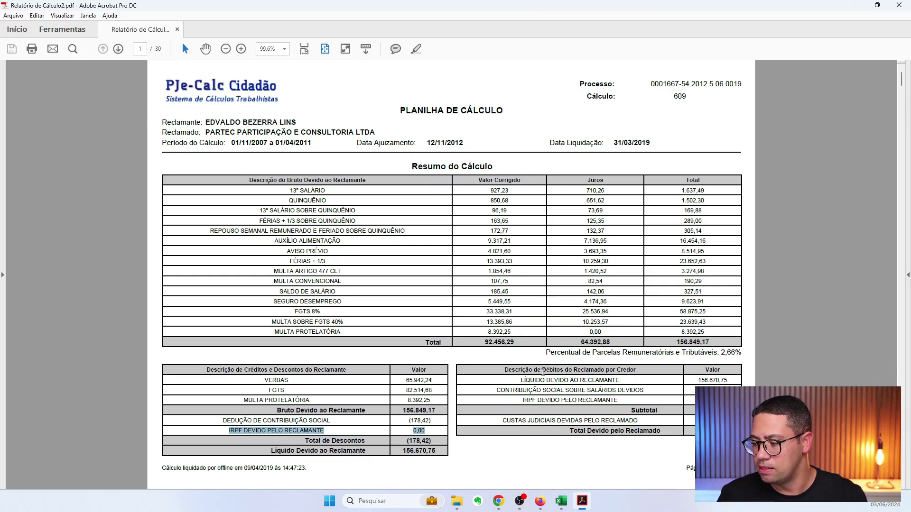
Review the taxable percentage line, the claimant's social contribution deduction, and the social contribution and court costs rows of the defendant's debits table
left_click_drag(544, 353, 737, 357)
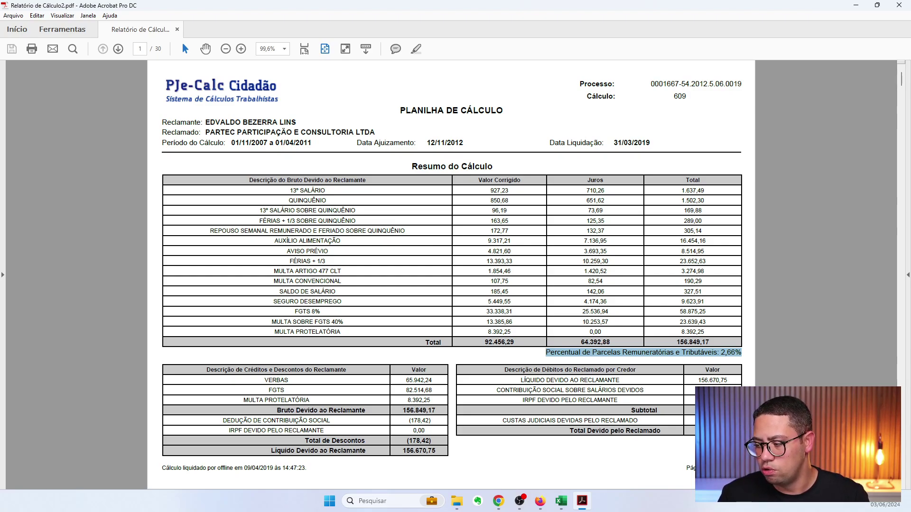
left_click_drag(644, 390, 496, 390)
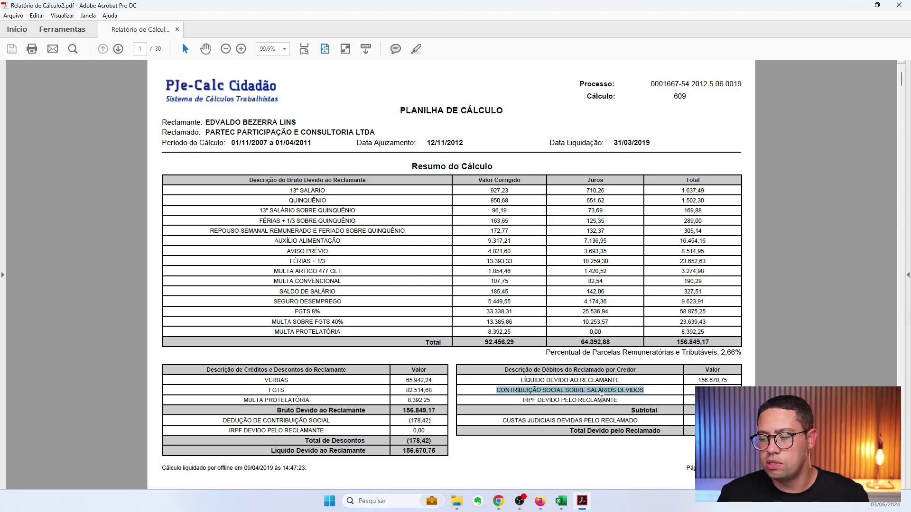
left_click(700, 391)
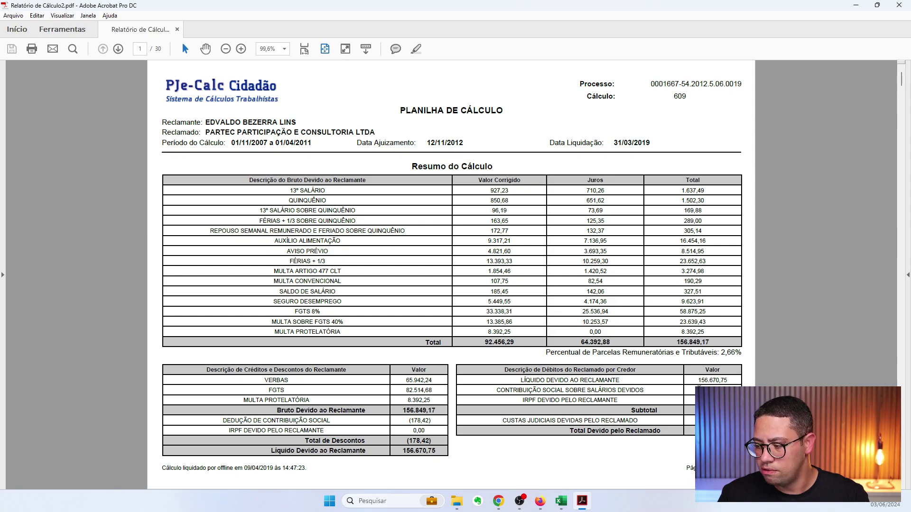
left_click_drag(434, 421, 399, 418)
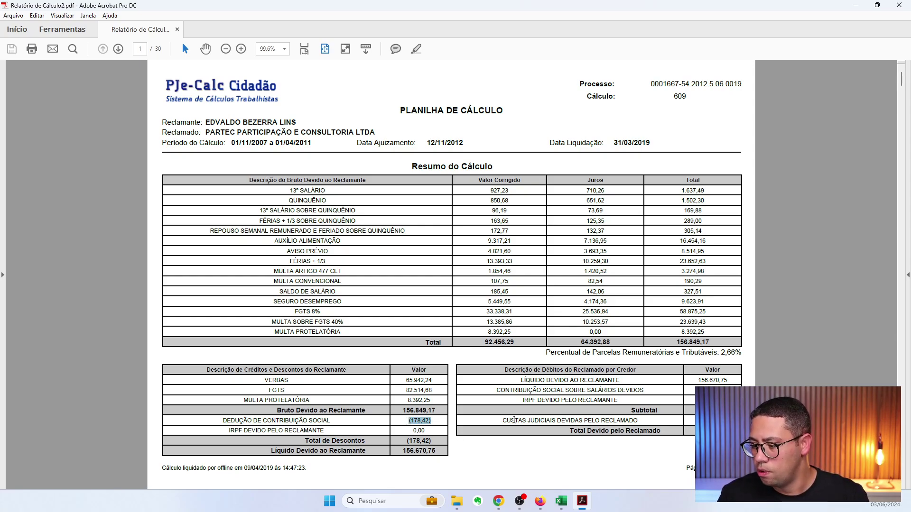
left_click_drag(513, 421, 692, 423)
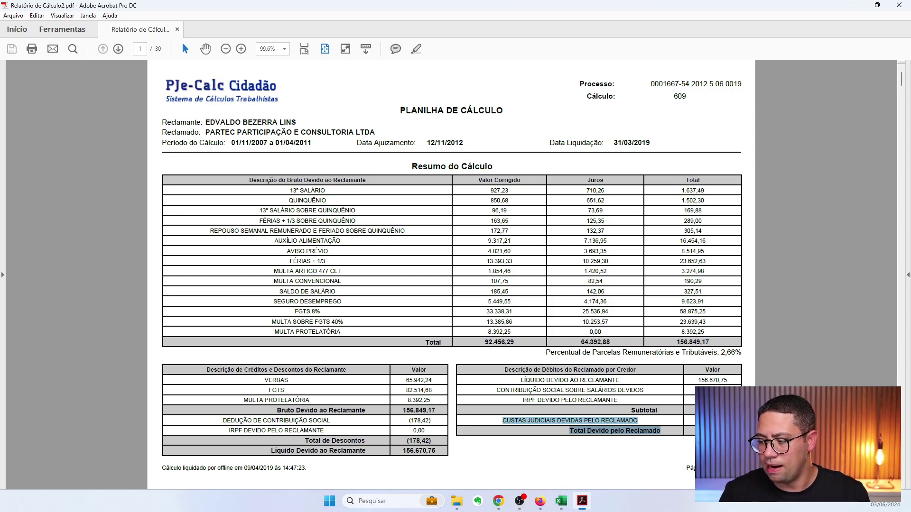
Examine the Percentual de Parcelas Remuneratórias e Tributáveis line below the calculation summary
left_click_drag(547, 353, 746, 353)
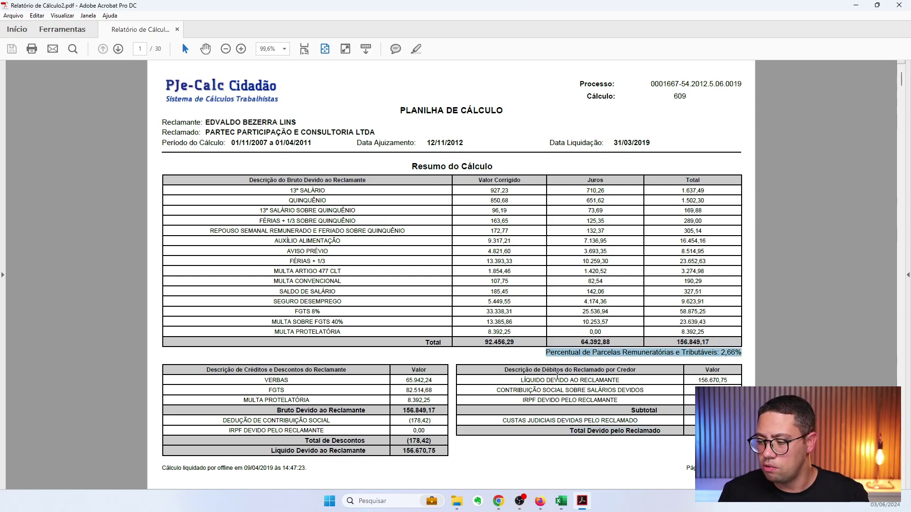
left_click(618, 379)
left_click_drag(543, 353, 749, 351)
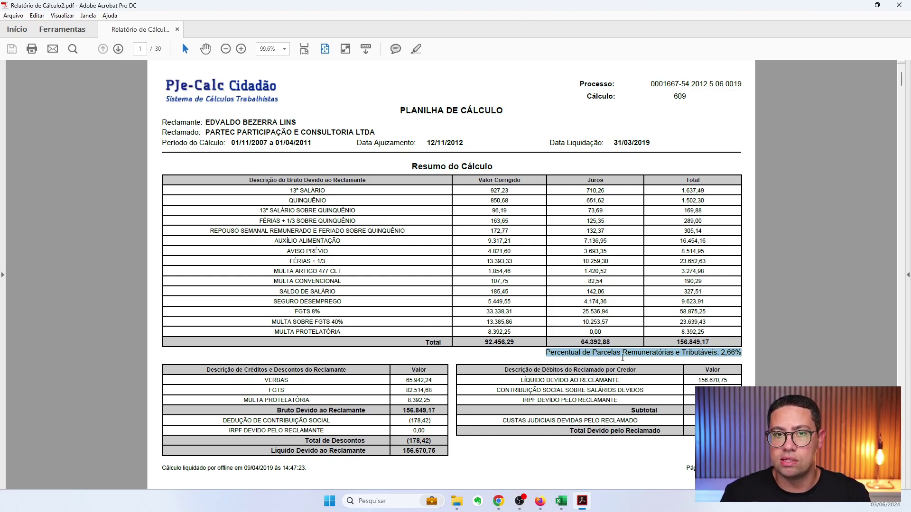
left_click(730, 362)
left_click_drag(744, 350, 573, 364)
left_click_drag(743, 352, 674, 352)
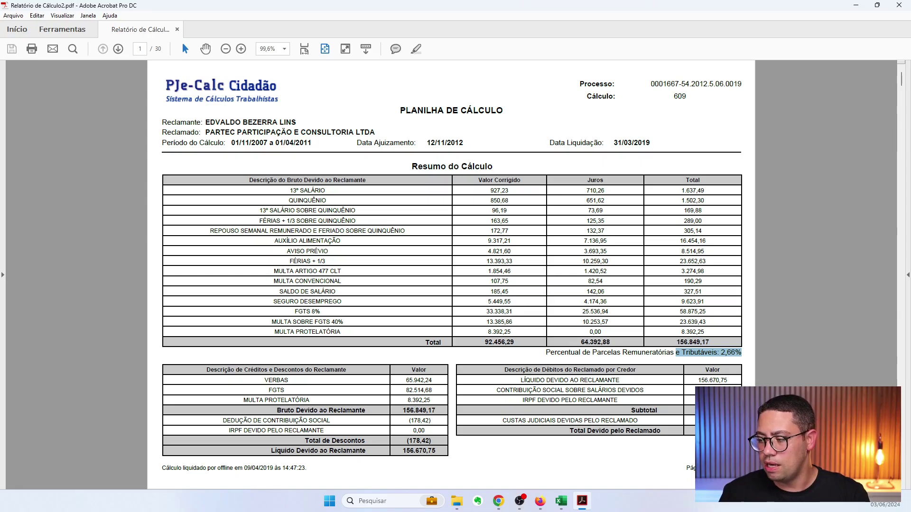
left_click(747, 354)
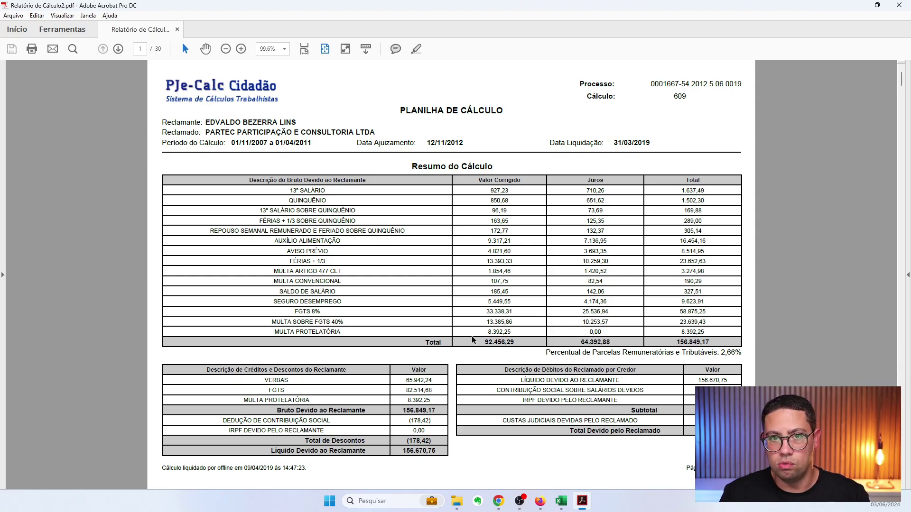
left_click_drag(742, 353, 526, 354)
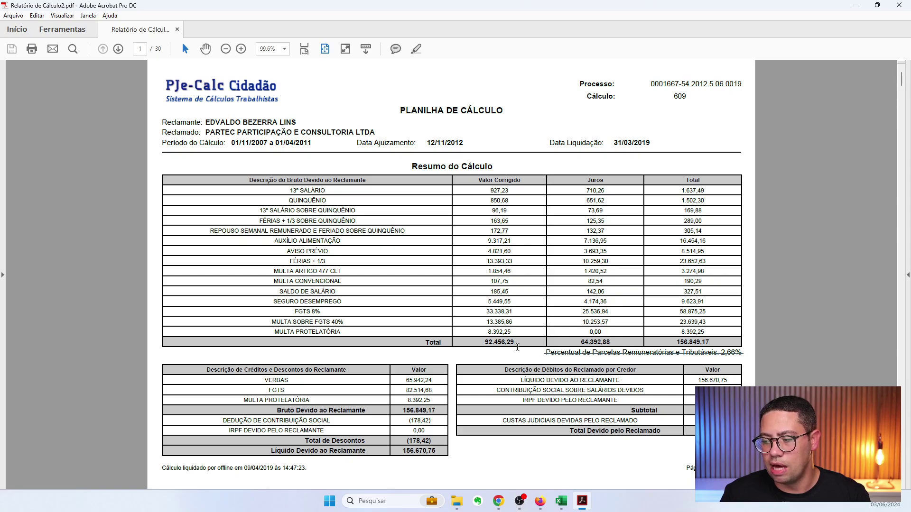
left_click(728, 353)
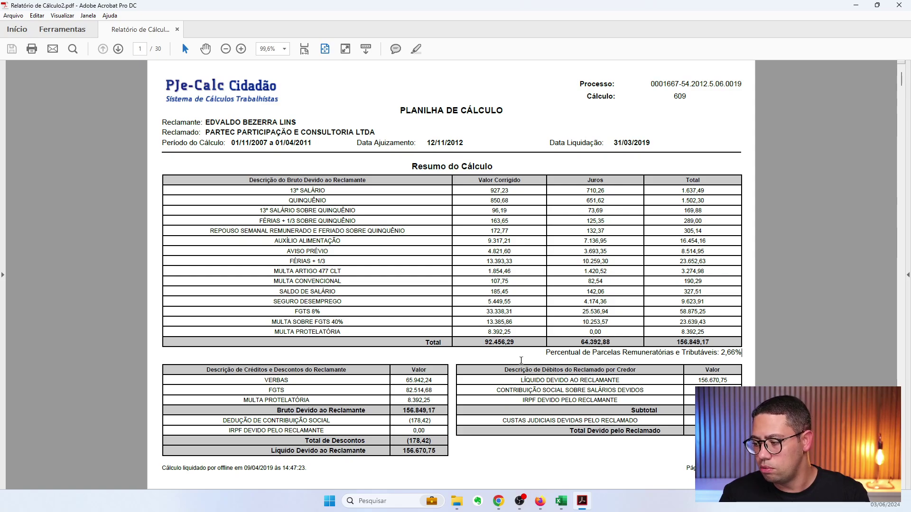
Examine the entire Valor Corrigido column as the base for the taxable percentage
left_click_drag(534, 167, 460, 359)
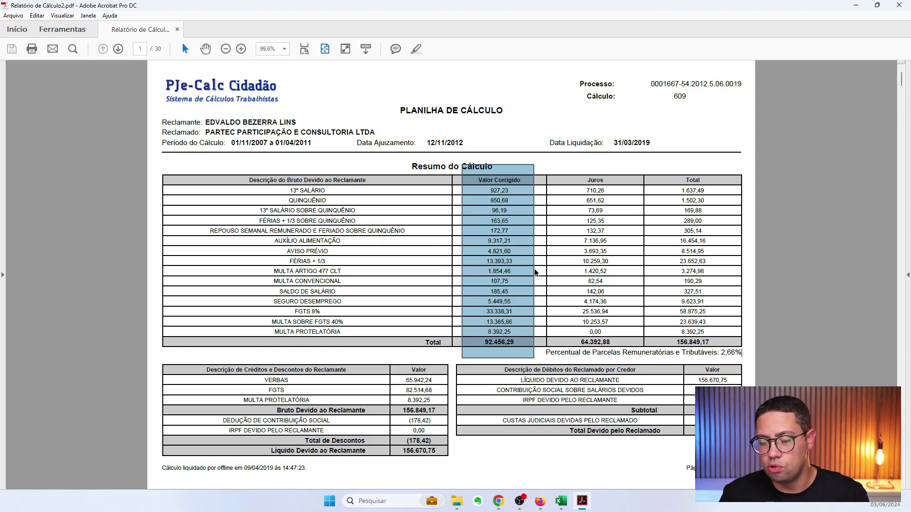
left_click(553, 238)
left_click_drag(548, 164, 453, 356)
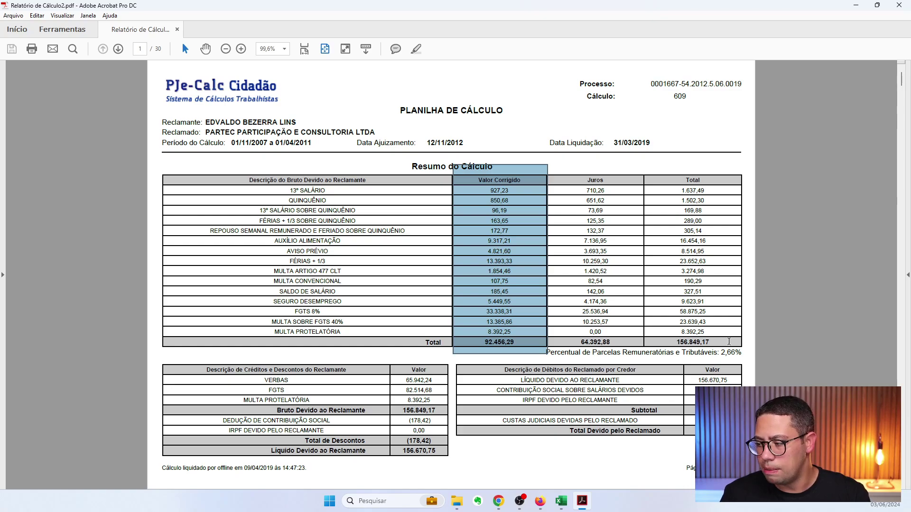
left_click(717, 354)
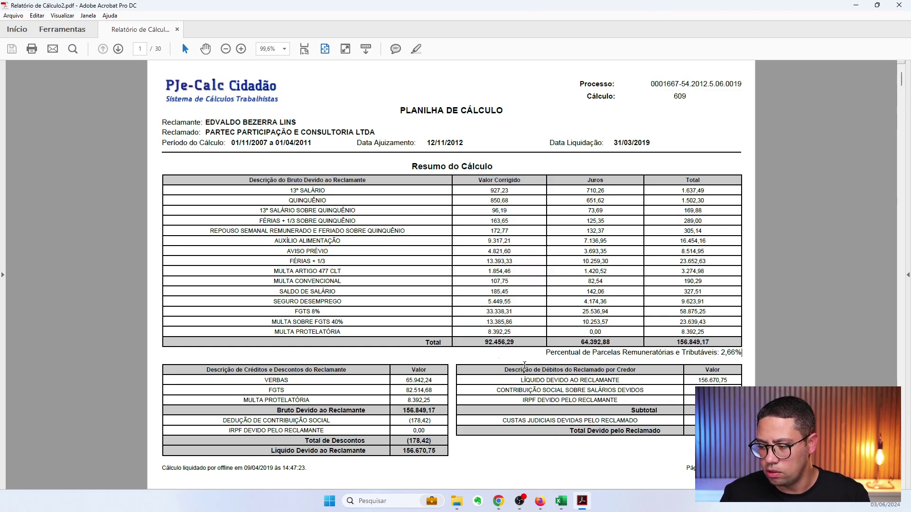
Switch to the INSS2 workbook in Excel and calculate in G11 the claimant's principal credit times the taxable percentage, =C11*C5
left_click(561, 501)
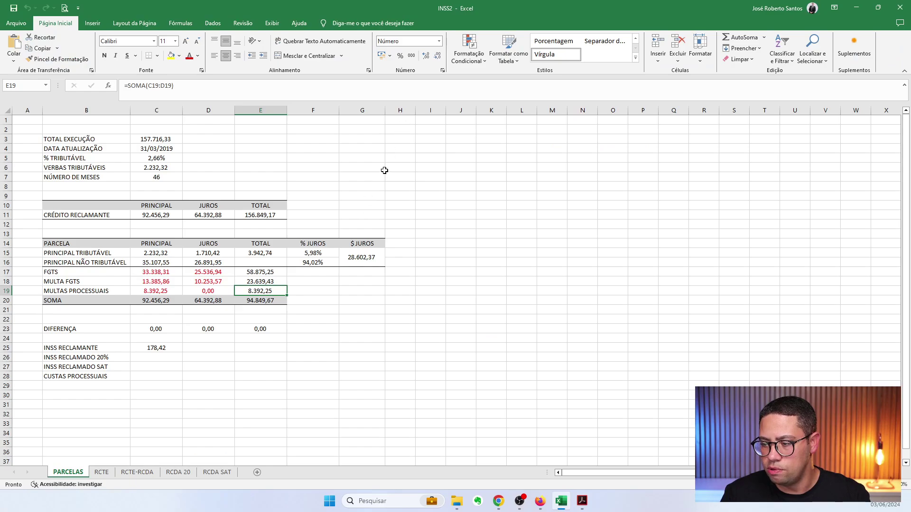
left_click(159, 216)
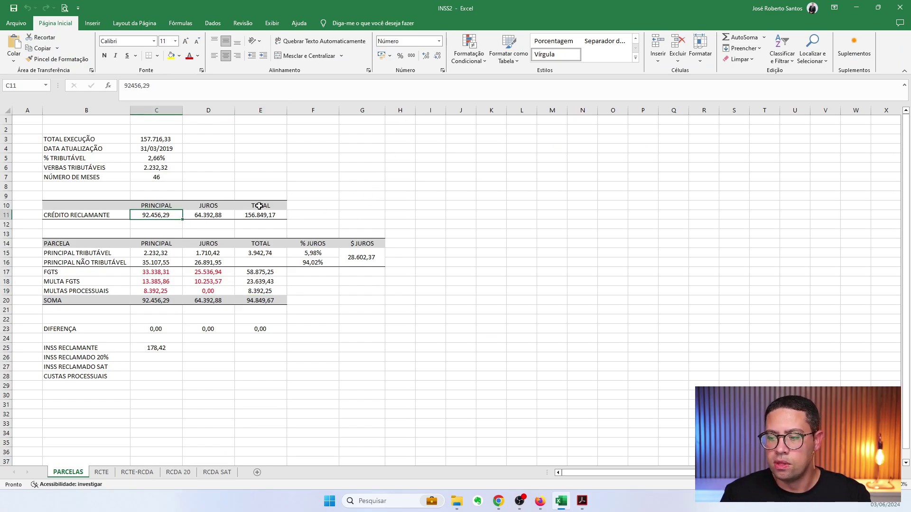
left_click(358, 214)
type("=")
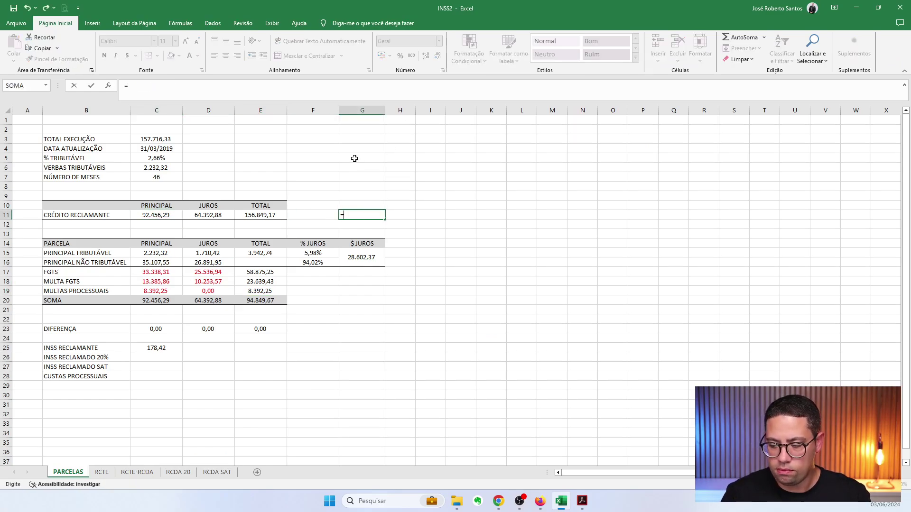
left_click(150, 216)
type("*")
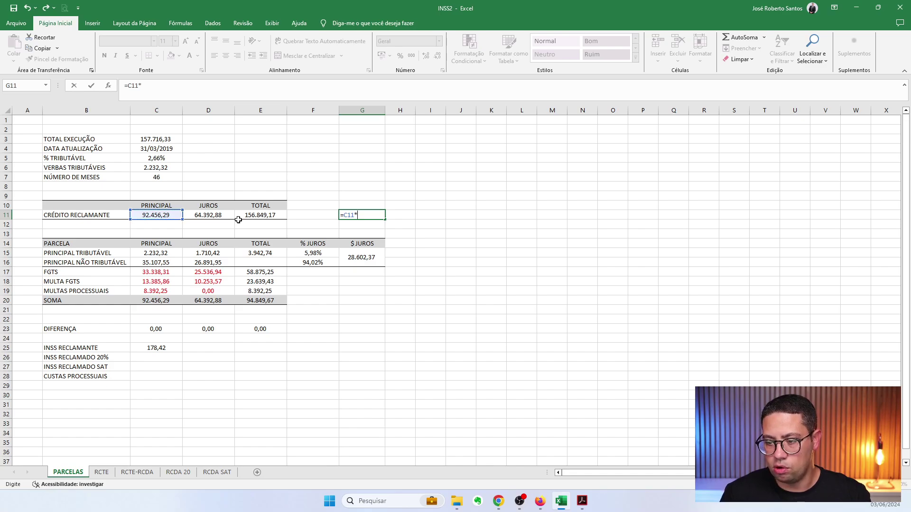
left_click(156, 159)
key("Return")
left_click(366, 213)
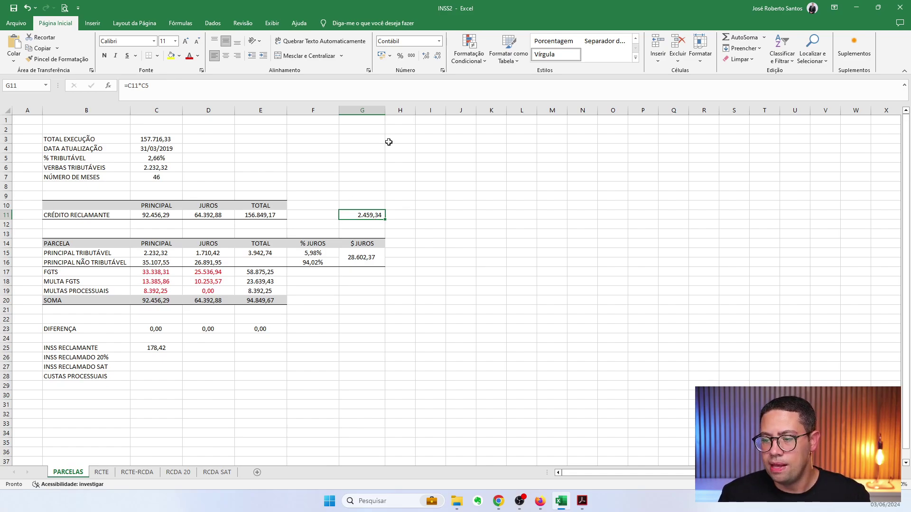
Calculate in G10 the claimant's principal credit in C11 minus the taxable amount in G11
left_click_drag(637, 7, 327, 81)
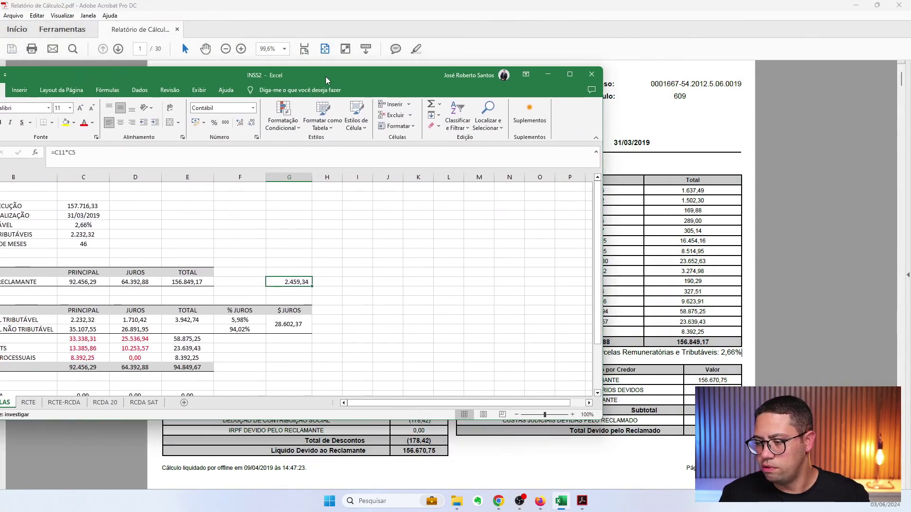
double_click(327, 81)
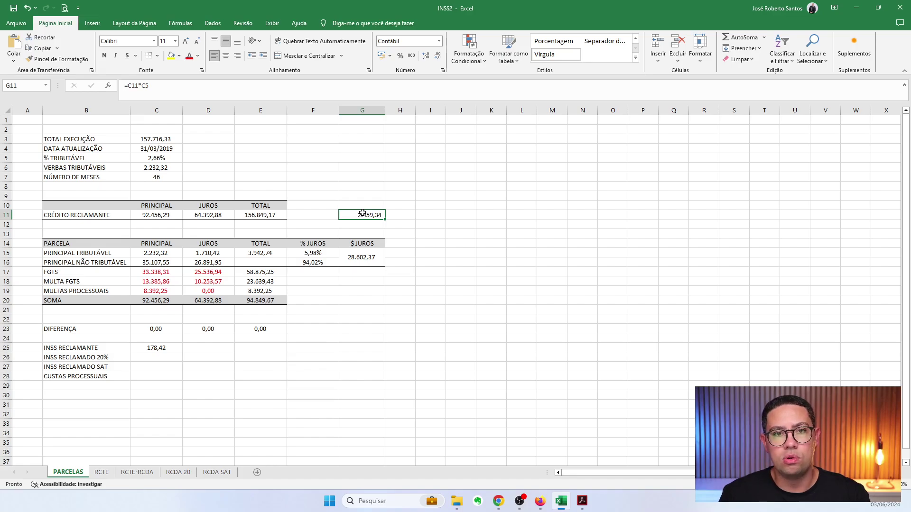
left_click(367, 204)
type("=")
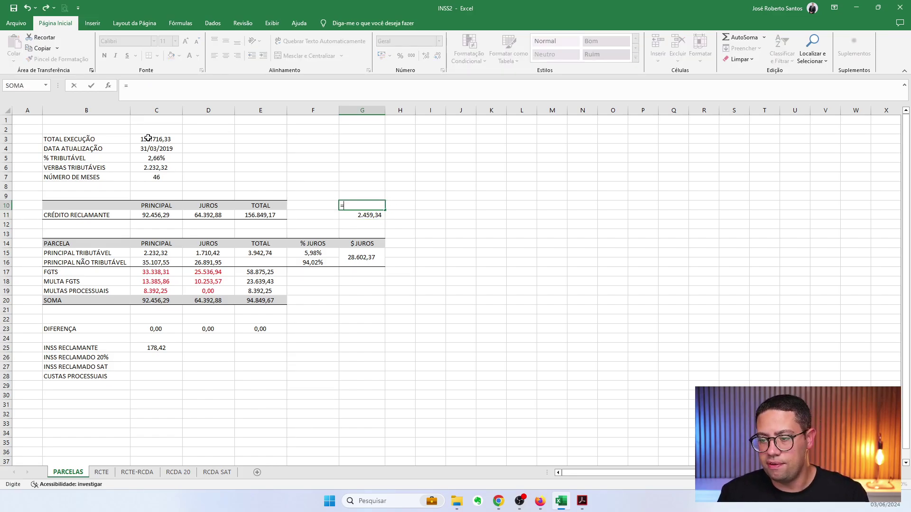
left_click(156, 215)
type("-")
left_click(364, 219)
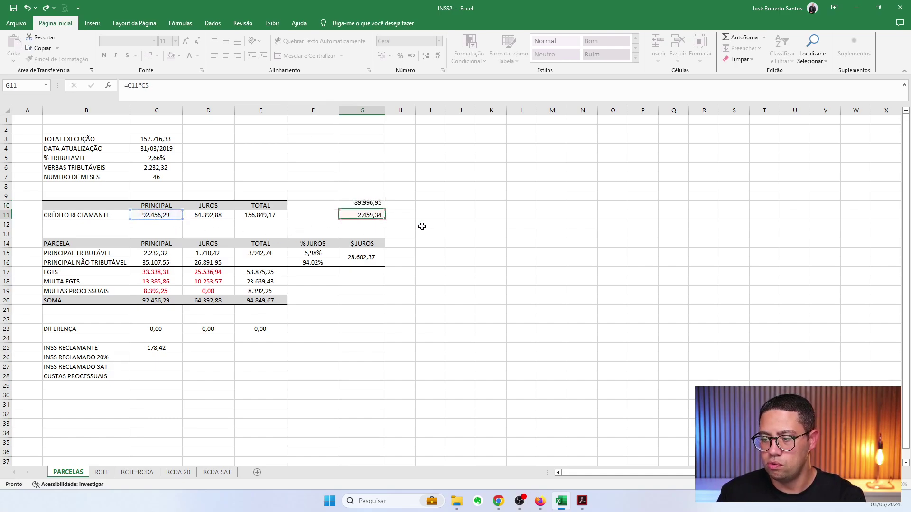
key("Return")
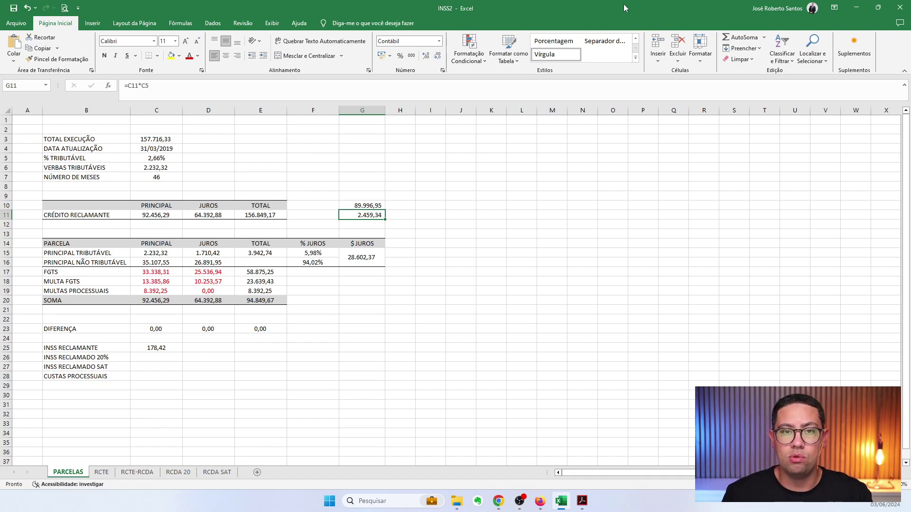
Switch to the PDF report in Acrobat and review the Valor Corrigido column against the taxable percentage line
key("alt+Tab")
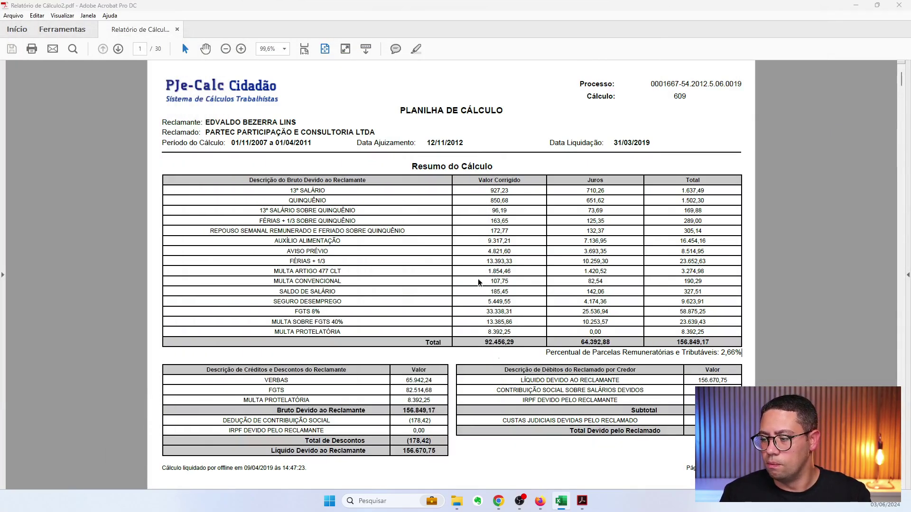
left_click_drag(514, 343, 446, 167)
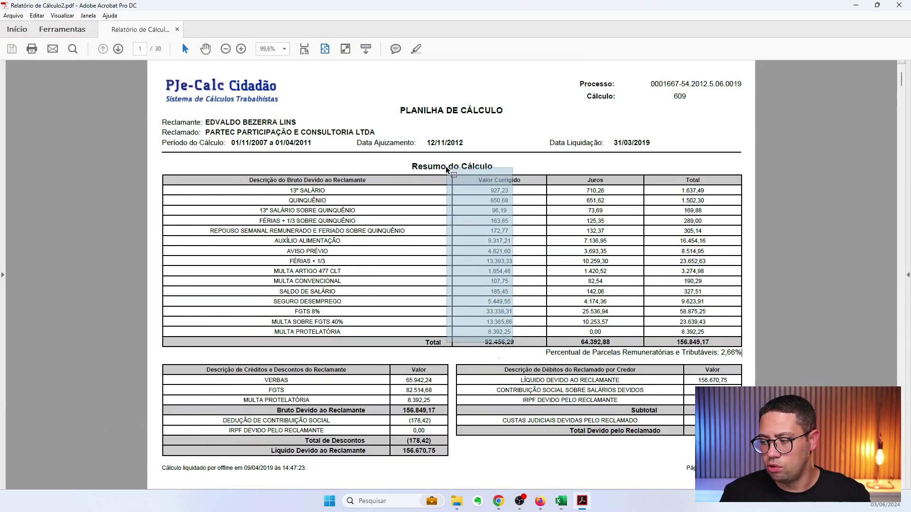
left_click(720, 351)
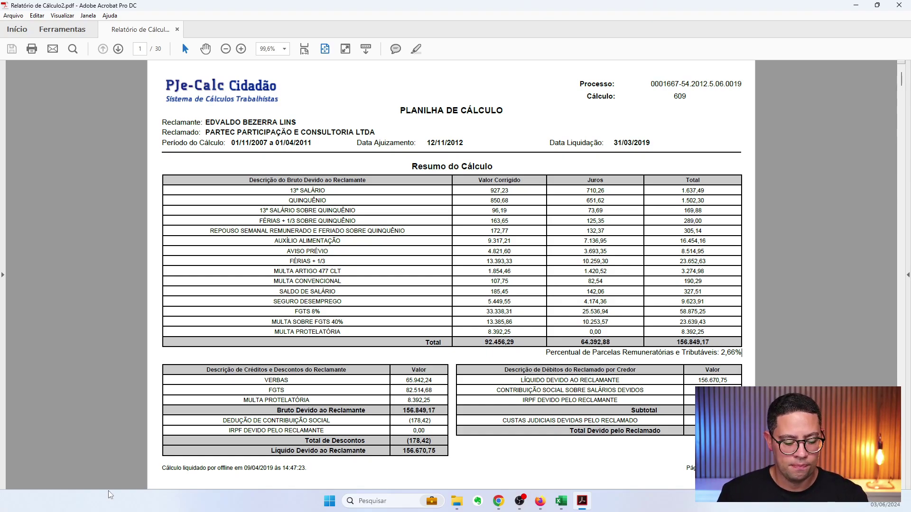
In PJe-Calc in Firefox, enable Verbas Tributáveis, Verbas Não Tributáveis, FGTS and Multa do FGTS among the claimant's credits
key("alt+Tab")
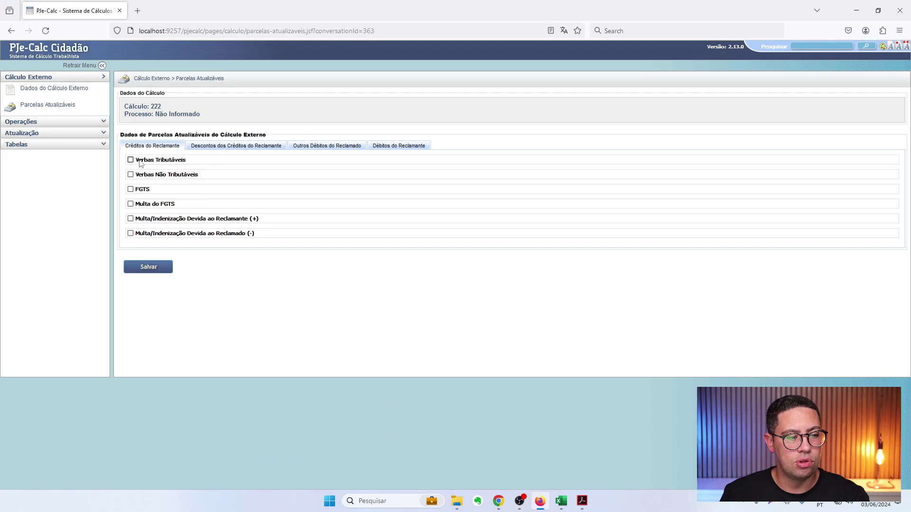
left_click_drag(138, 160, 204, 176)
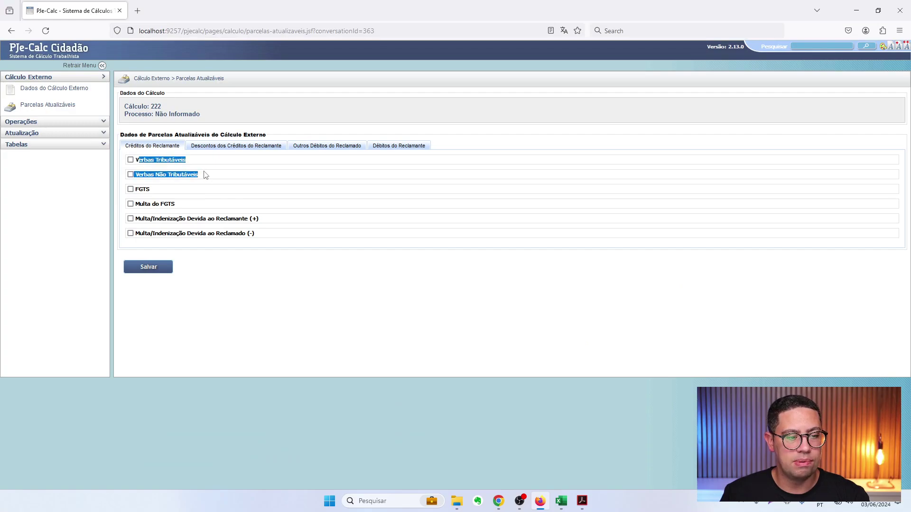
left_click(207, 177)
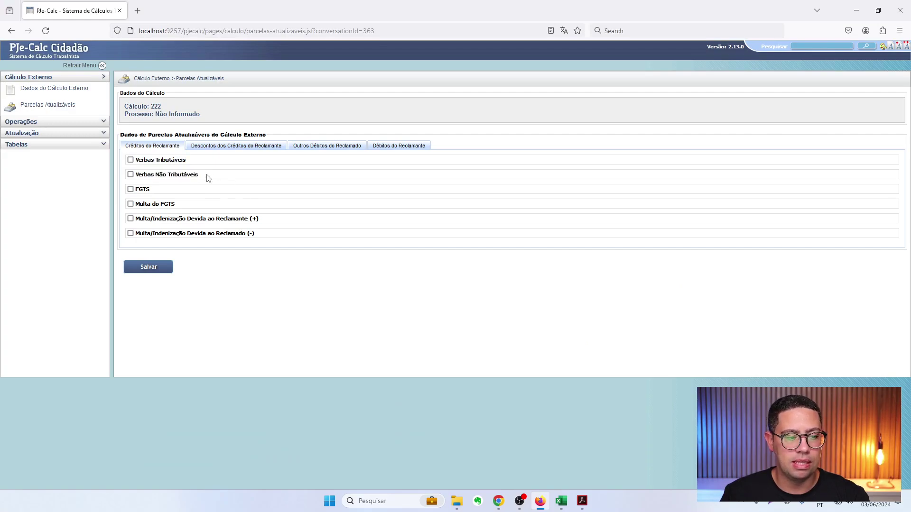
left_click(130, 160)
left_click(131, 193)
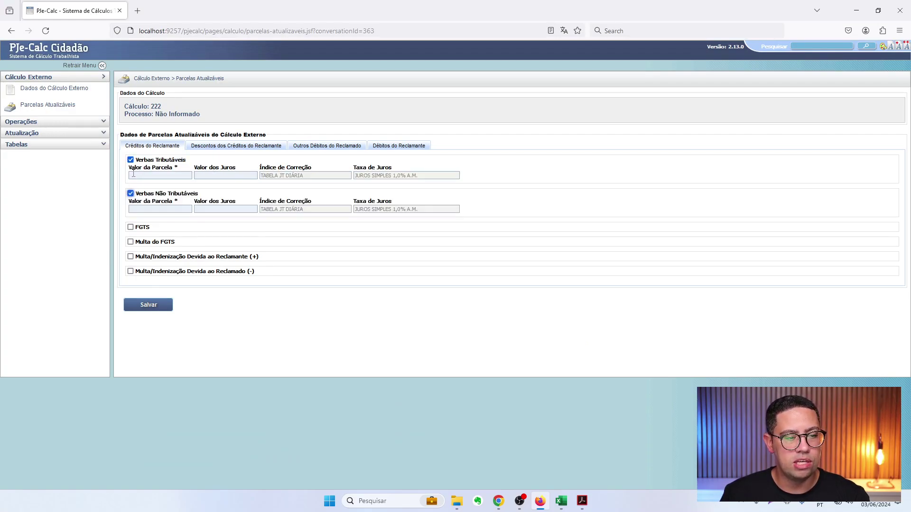
left_click(143, 208)
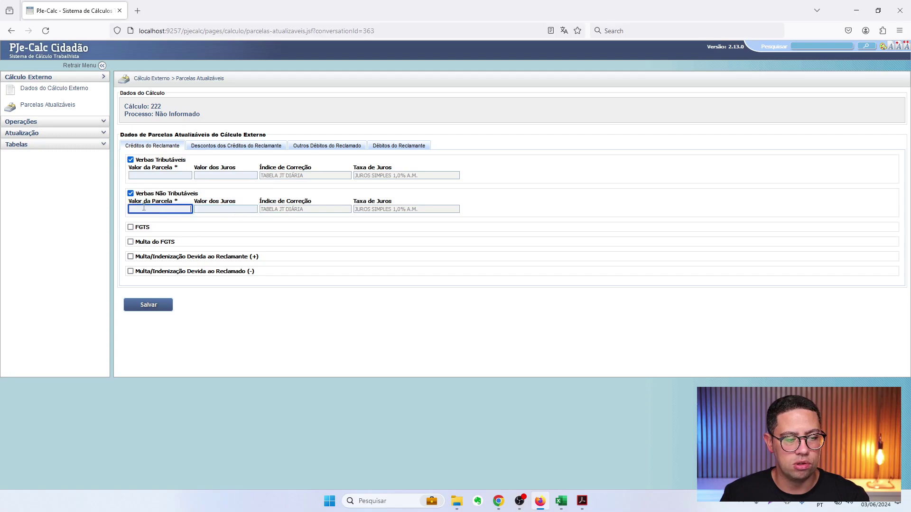
left_click(131, 227)
left_click(131, 261)
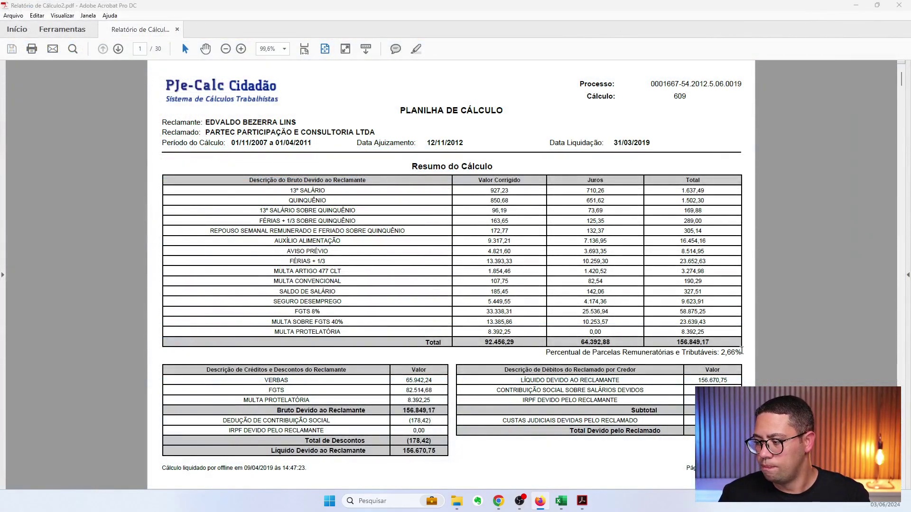
Go to the last page of the PDF report in Acrobat and examine the Verbas amount in the Demonstrativo de Imposto de Renda
left_click(741, 351)
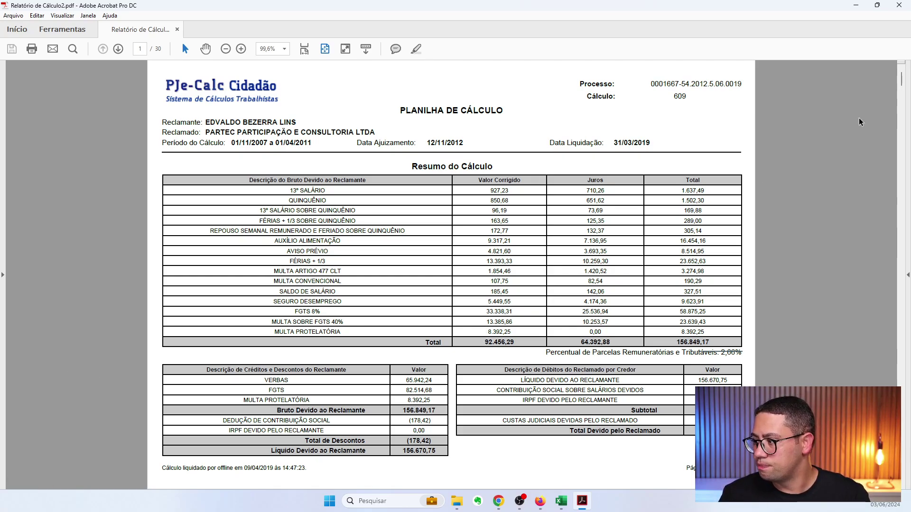
left_click_drag(900, 79, 901, 479)
left_click_drag(378, 124, 552, 133)
left_click(584, 155)
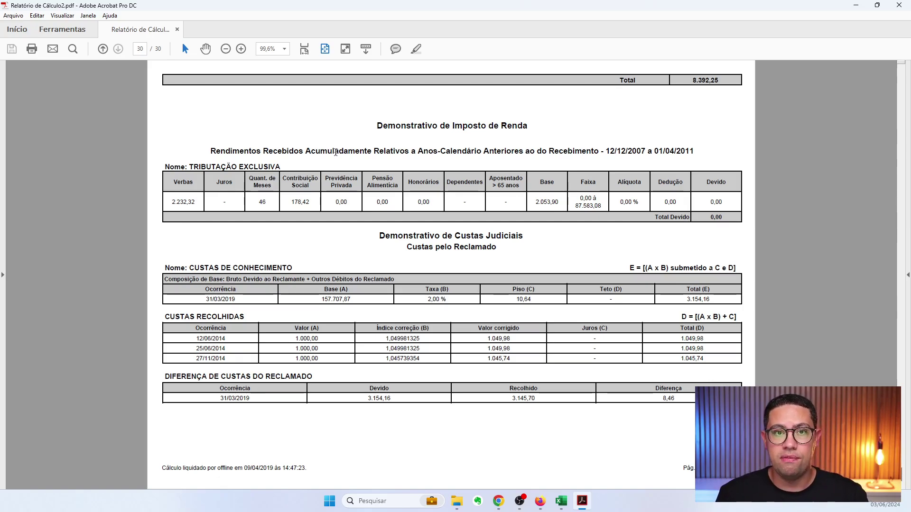
left_click_drag(171, 184, 172, 202)
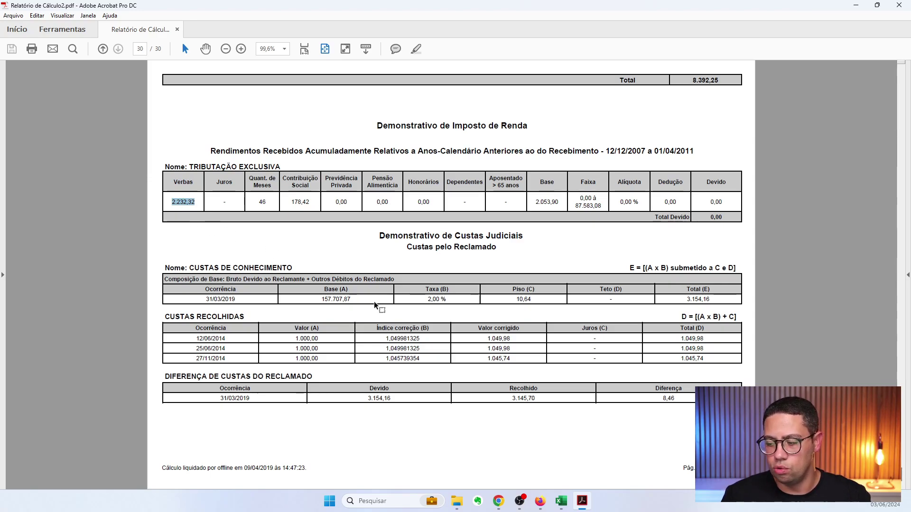
Return to the Excel workbook and compare the calculated taxable amount in G11 with the report's Verbas amount
left_click(560, 501)
left_click_drag(0, 98, 388, 99)
double_click(388, 99)
left_click(373, 242)
left_click(370, 216)
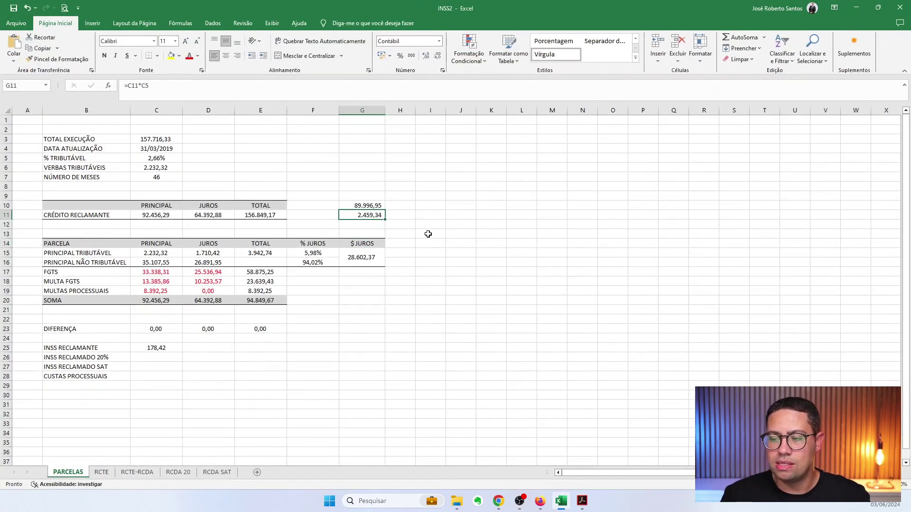
left_click(380, 246)
left_click(359, 216)
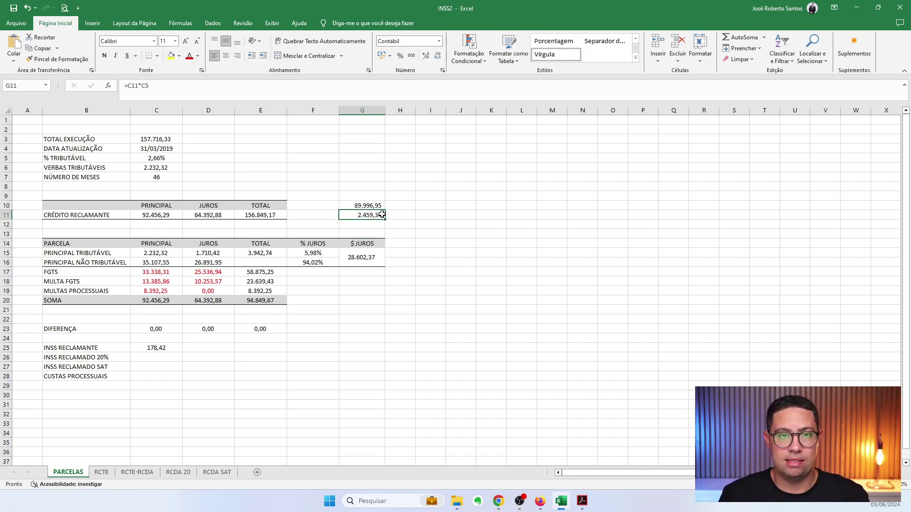
left_click(398, 213)
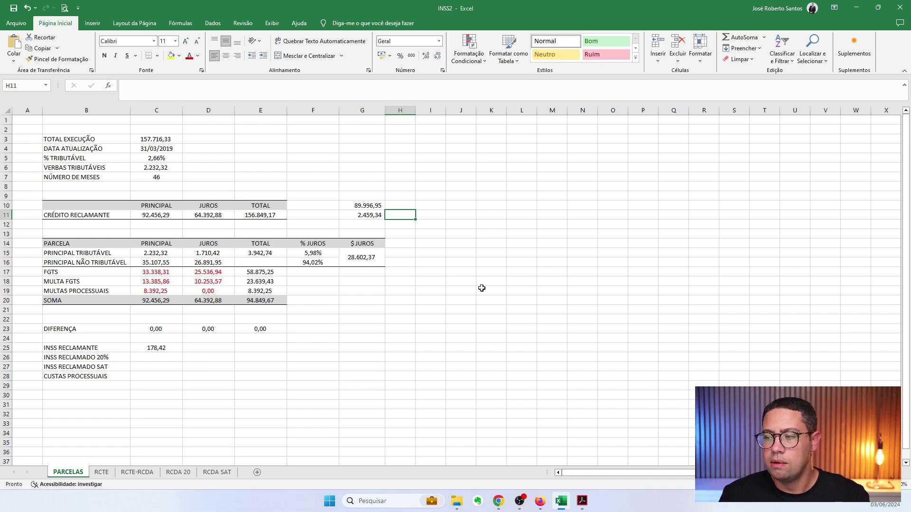
Check the G11 formula's two sources, the taxable percentage in C5 and the principal credit in C11
left_click(366, 216)
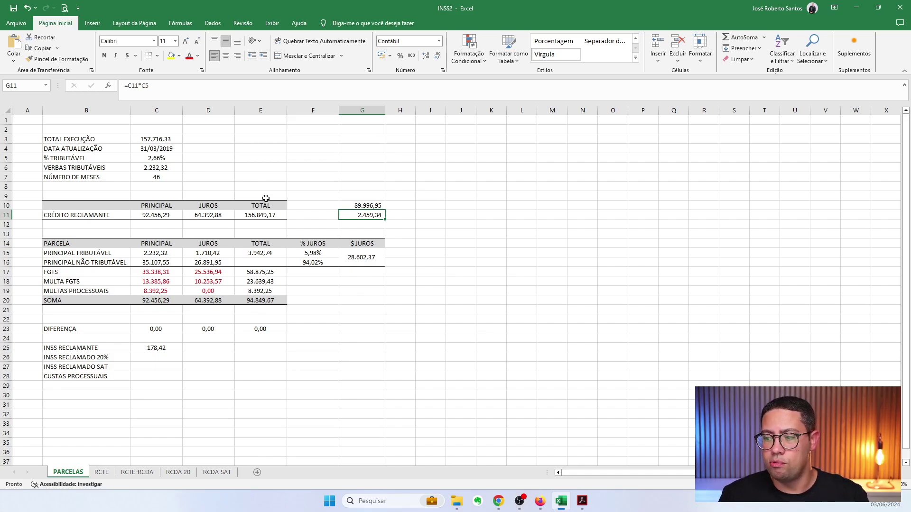
left_click(154, 158)
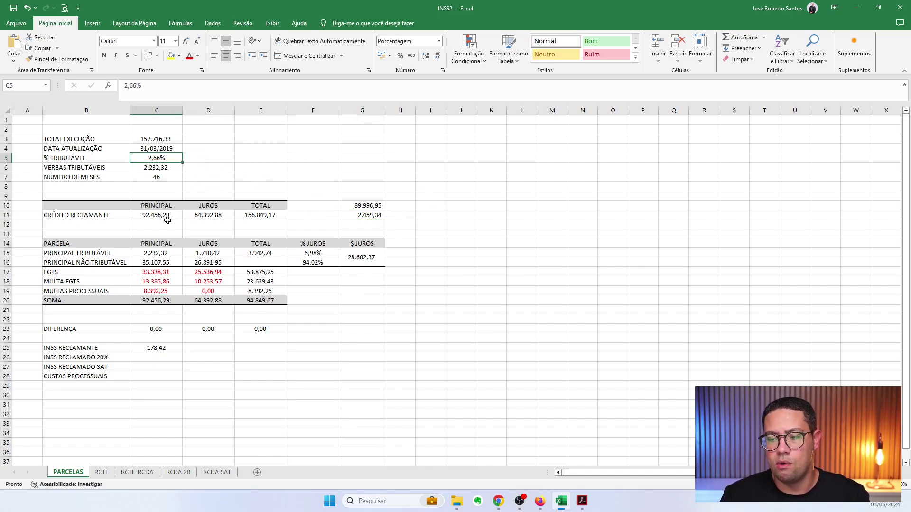
left_click(152, 216, "ctrl")
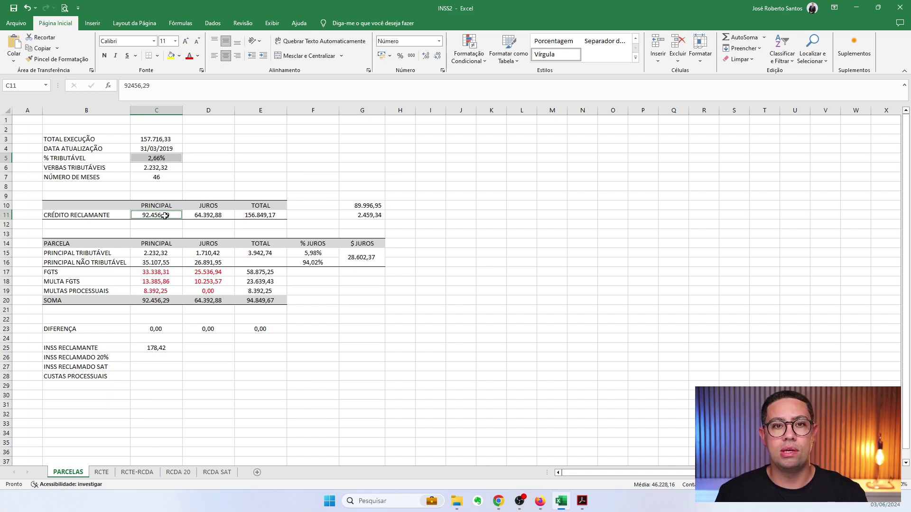
Go back to the PDF report and mark the Verbas amount in the exclusive taxation table
left_click(856, 8)
left_click(194, 201)
double_click(194, 201)
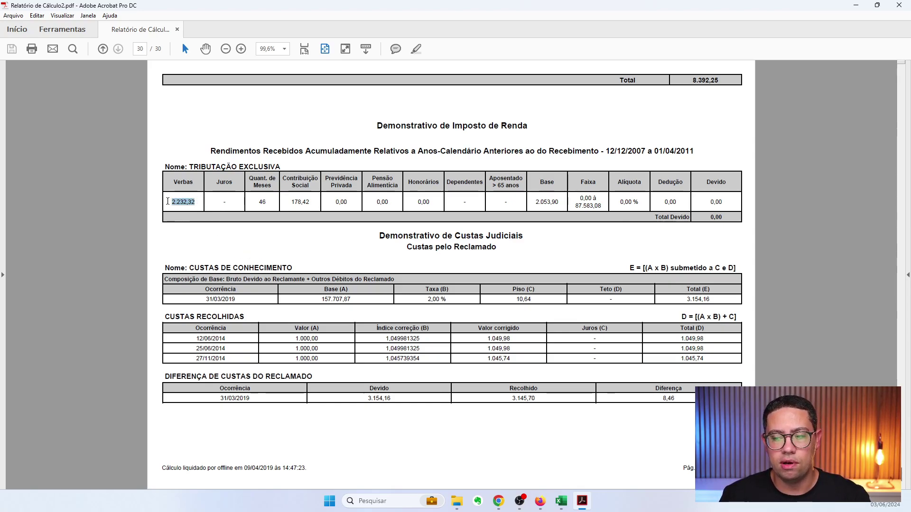
In the Excel workbook, highlight the PRINCIPAL TRIBUTÁVEL amount in C15 in yellow and undo the fill
left_click_drag(0, 64, 429, 100)
double_click(429, 100)
left_click(347, 301)
left_click(50, 254)
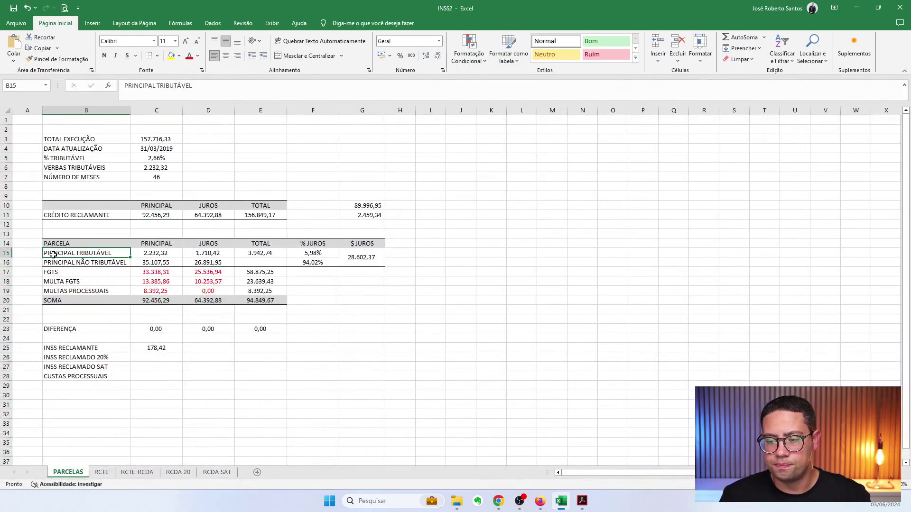
left_click(163, 253)
left_click(171, 56)
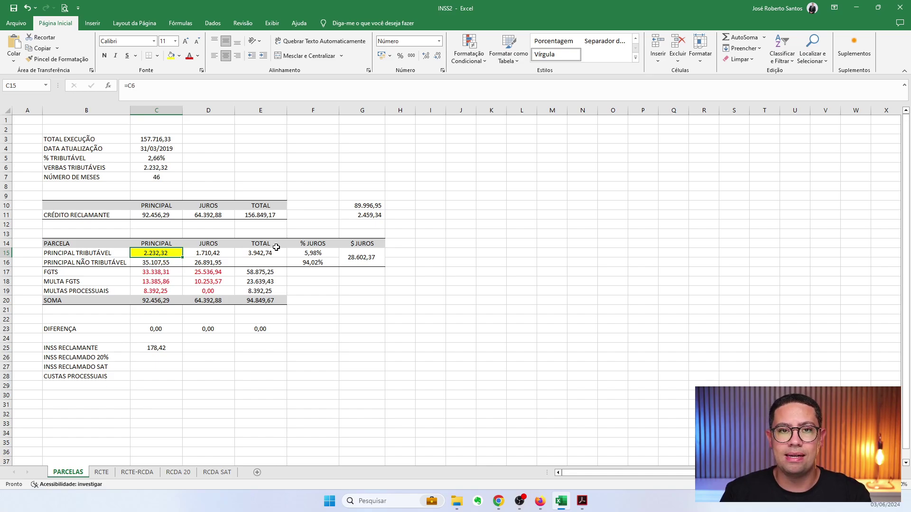
key("ctrl+z")
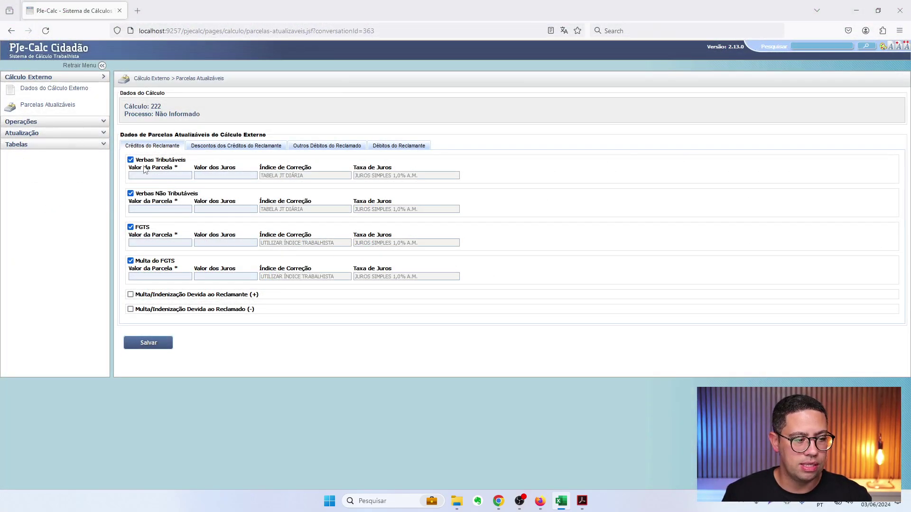
In PJe-Calc, review the Valor da Parcela and Valor dos Juros fields of Verbas Tributáveis and Verbas Não Tributáveis
left_click_drag(142, 161, 200, 163)
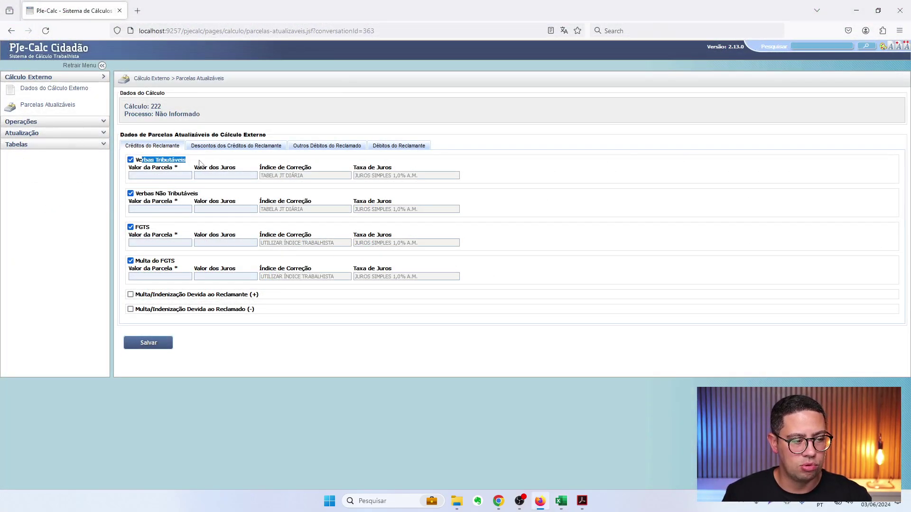
left_click(177, 176)
left_click(233, 176)
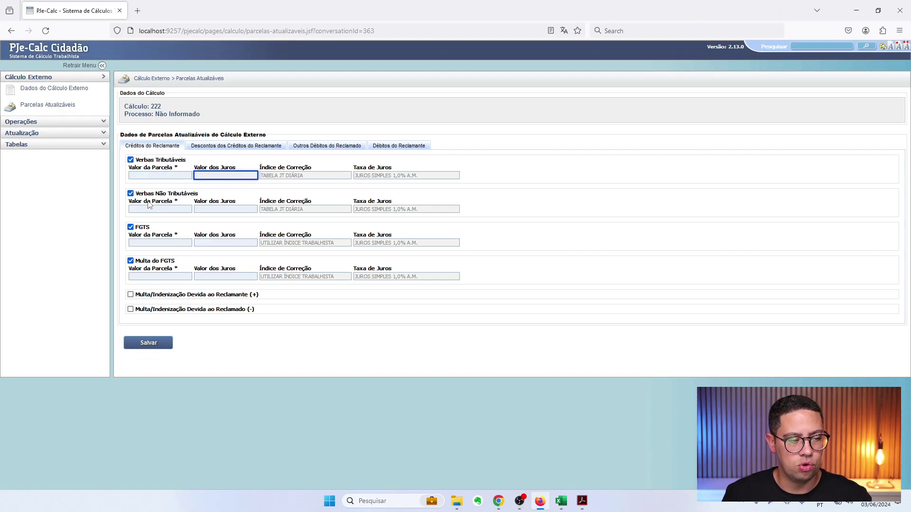
left_click(175, 209)
left_click(226, 209)
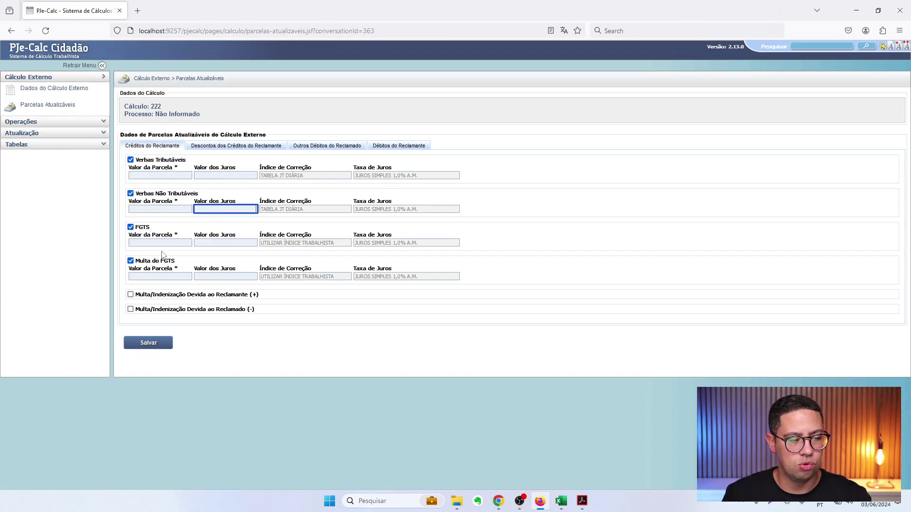
Review the FGTS and Multa do FGTS value fields and enable Multa/Indenização Devida ao Reclamante (+) among the claimant's credits
left_click_drag(140, 237, 229, 236)
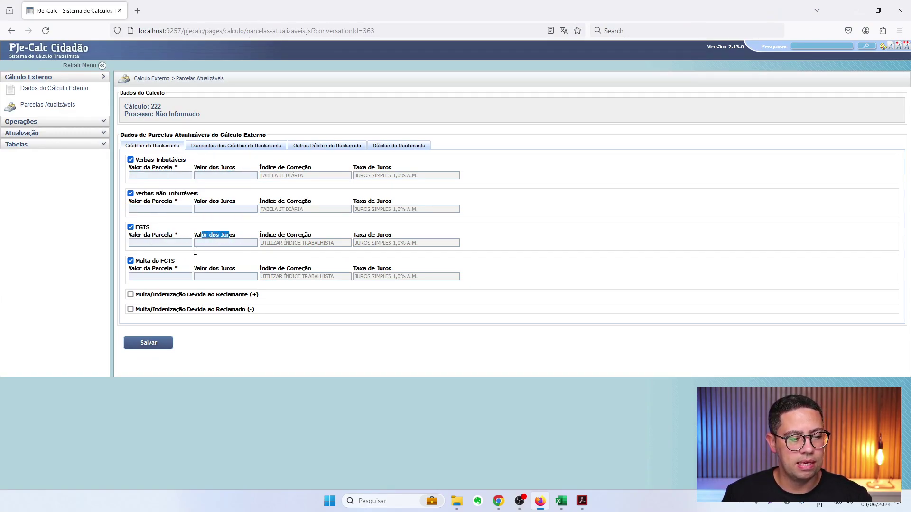
left_click(154, 278)
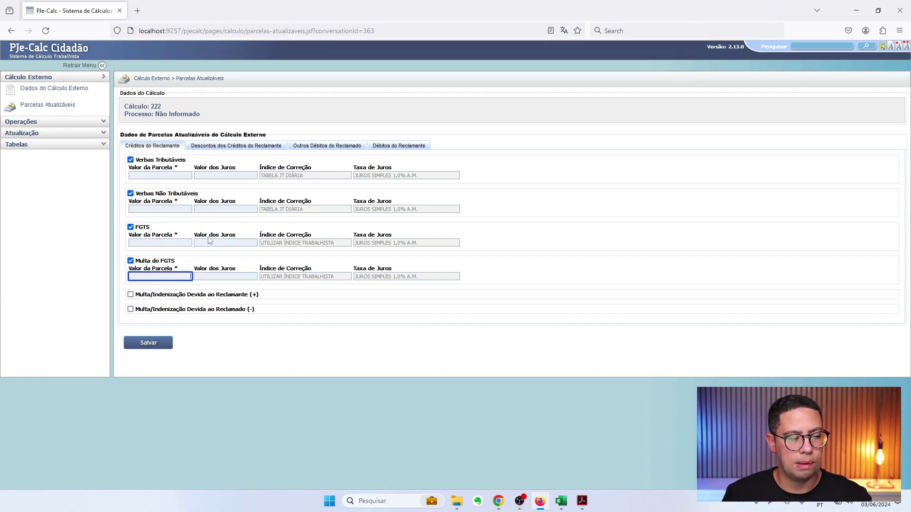
left_click(131, 294)
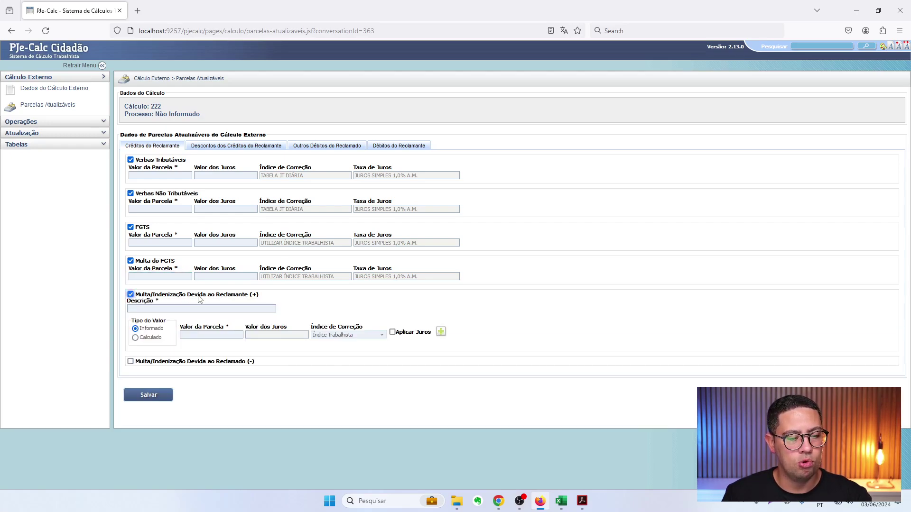
left_click_drag(203, 295, 258, 295)
left_click(139, 309)
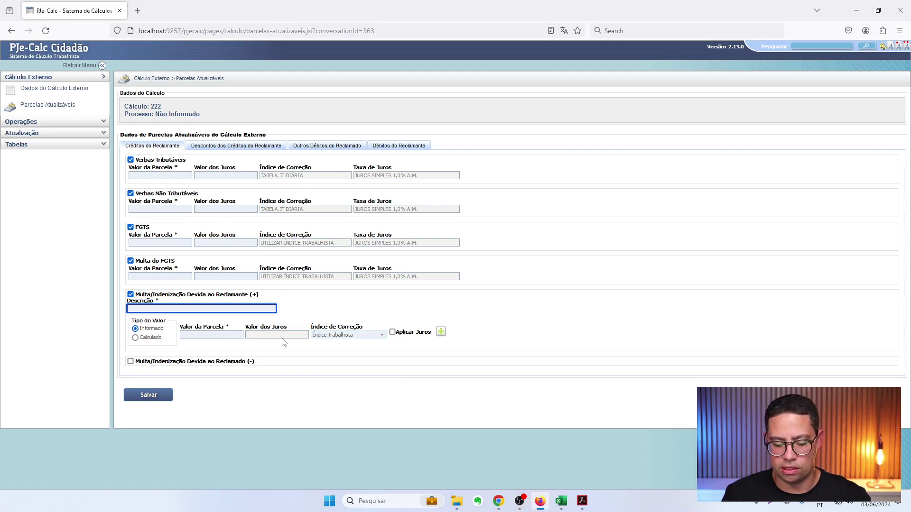
Switch to the Excel workbook, check TOTAL EXECUÇÃO in C3, and consult the summary on the PDF report's first page
key("alt+Tab")
left_click(156, 253)
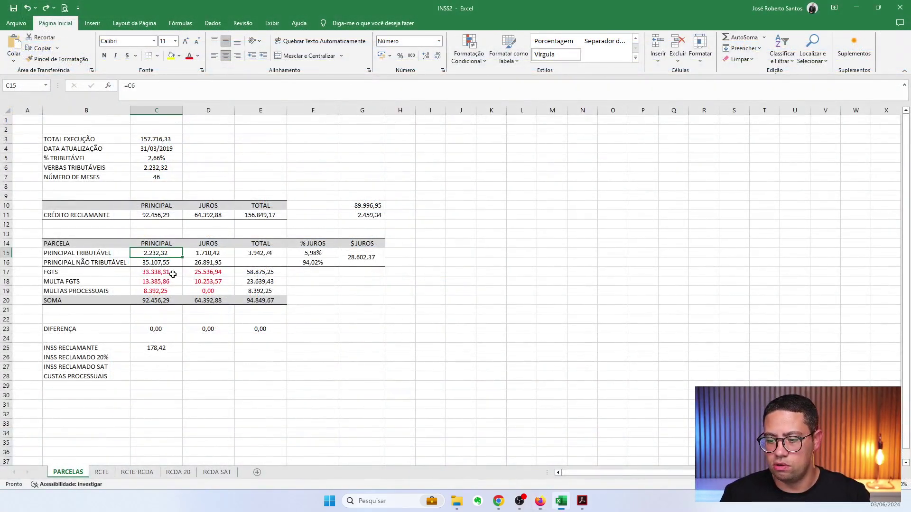
left_click(149, 138)
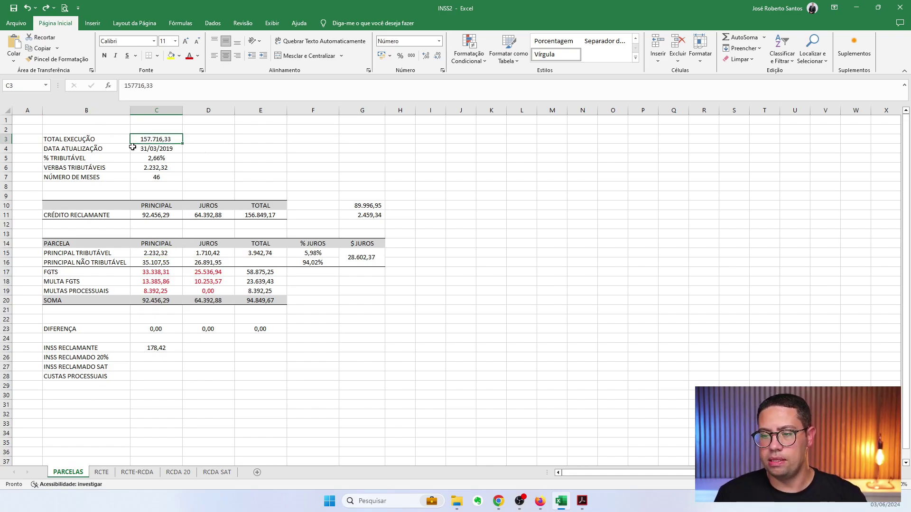
left_click(582, 501)
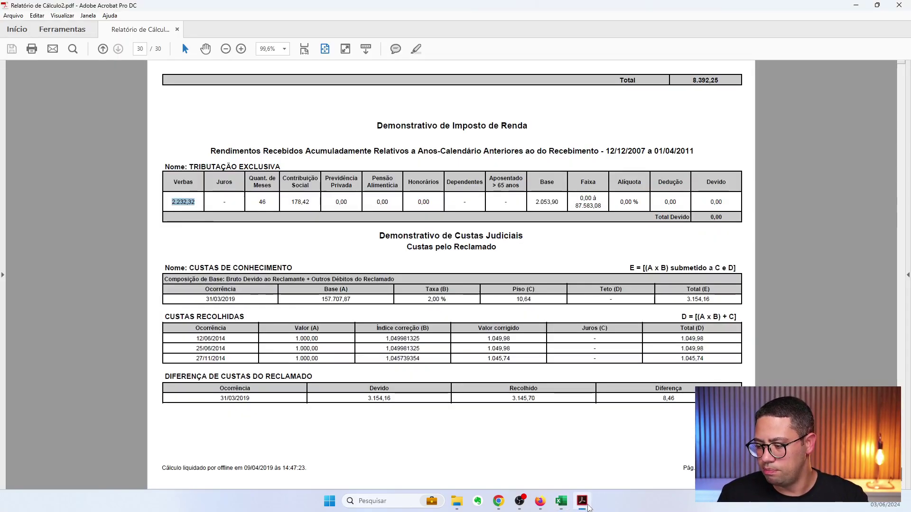
scroll(752, 357, "up", 10)
left_click_drag(900, 382, 891, 83)
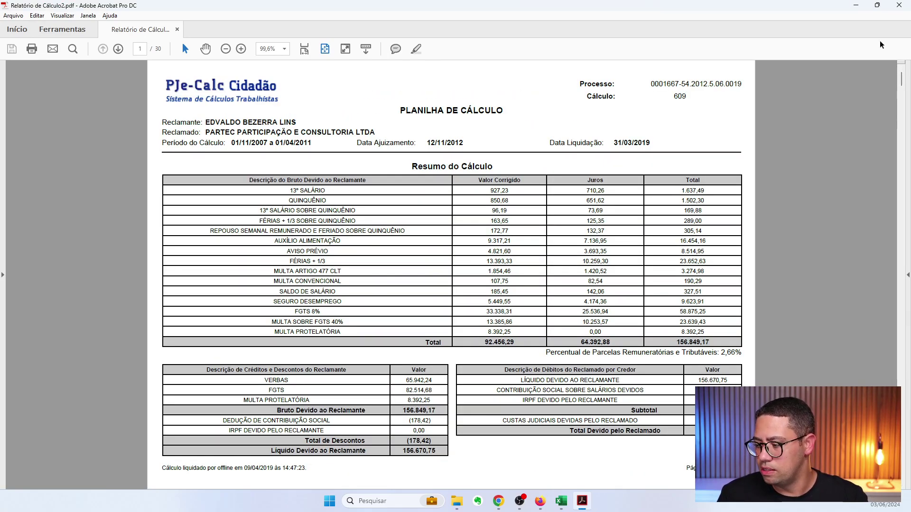
key("alt+Tab")
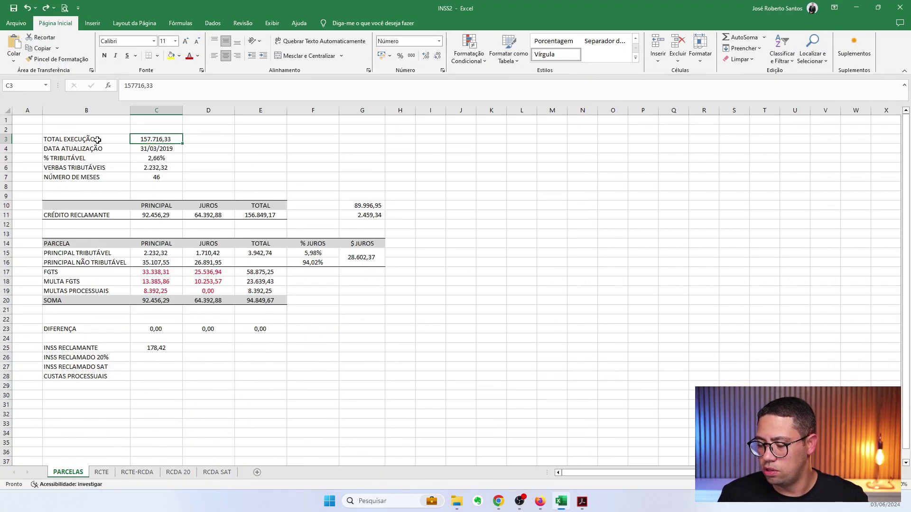
Check DATA ATUALIZAÇÃO in C4 and highlight its source, the Data Liquidação 31/03/2019, in yellow in the PDF report
left_click(151, 147)
key("alt+Tab")
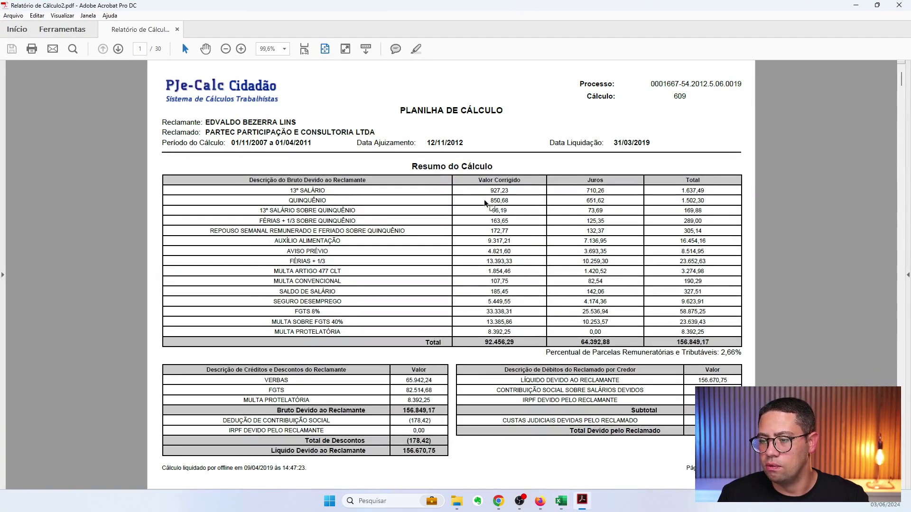
left_click_drag(651, 143, 613, 143)
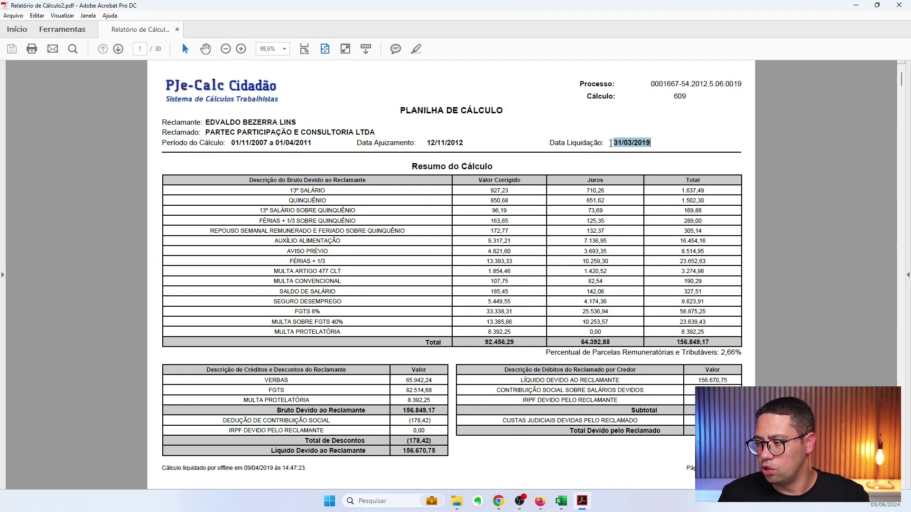
left_click(415, 48)
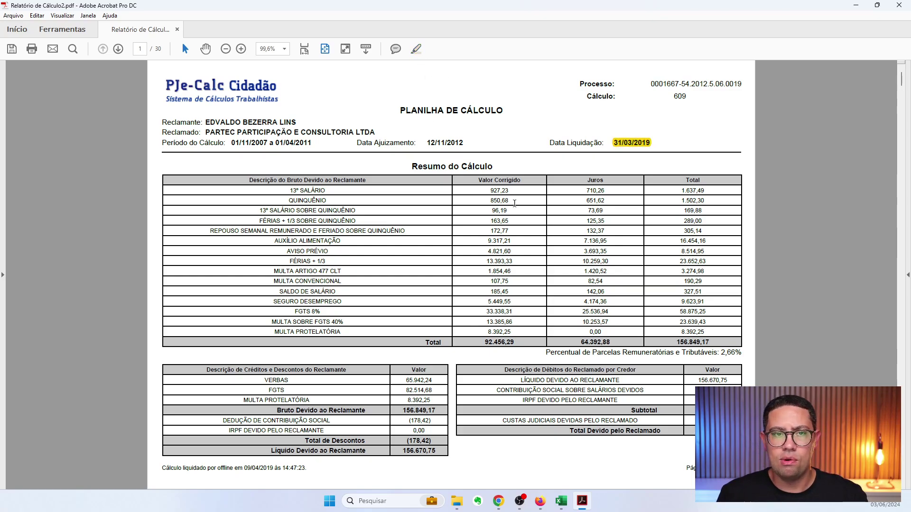
Check % TRIBUTÁVEL in C5 and highlight the Percentual de Parcelas Remuneratórias e Tributáveis line in the PDF report
key("alt+Tab")
left_click(154, 158)
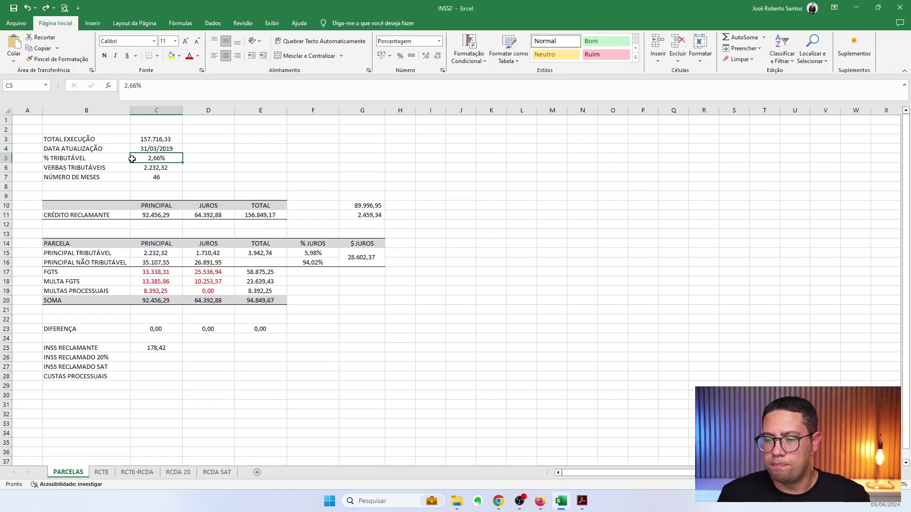
key("alt+Tab")
left_click_drag(742, 353, 544, 354)
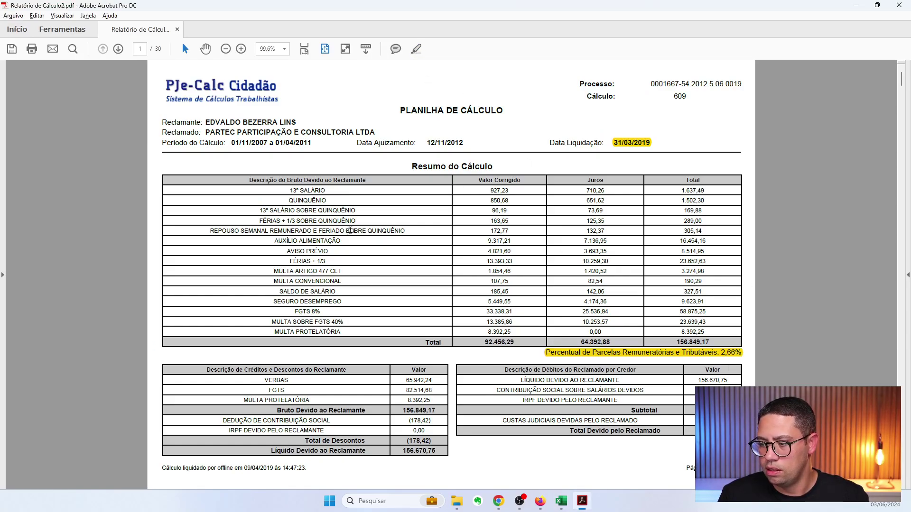
Compare VERBAS TRIBUTÁVEIS in C6 with the Verbas amount in the exclusive taxation table on the report's last page
key("alt+Tab")
mouse_move(156, 167)
left_mouse_down()
mouse_move(105, 168)
mouse_move(159, 167)
left_mouse_up()
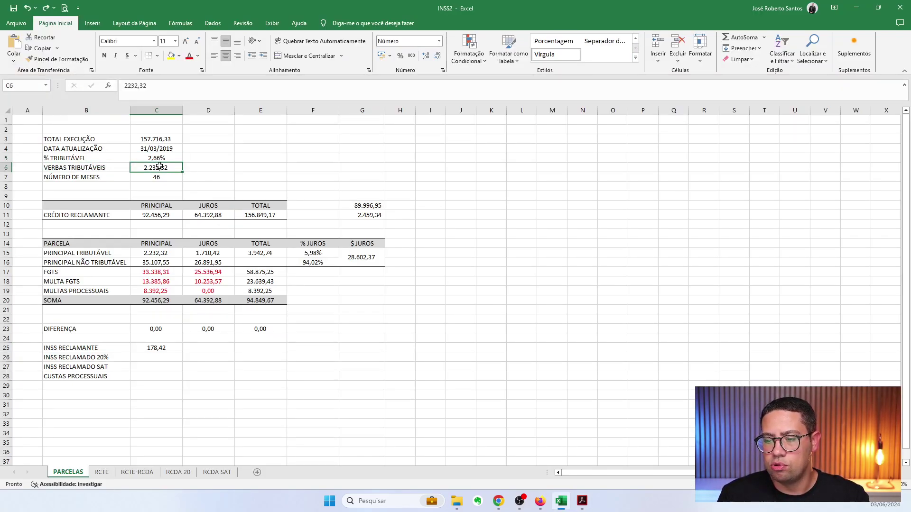
key("alt+Tab")
left_click_drag(898, 81, 898, 486)
left_click_drag(169, 196, 196, 202)
left_click_drag(901, 474, 900, 78)
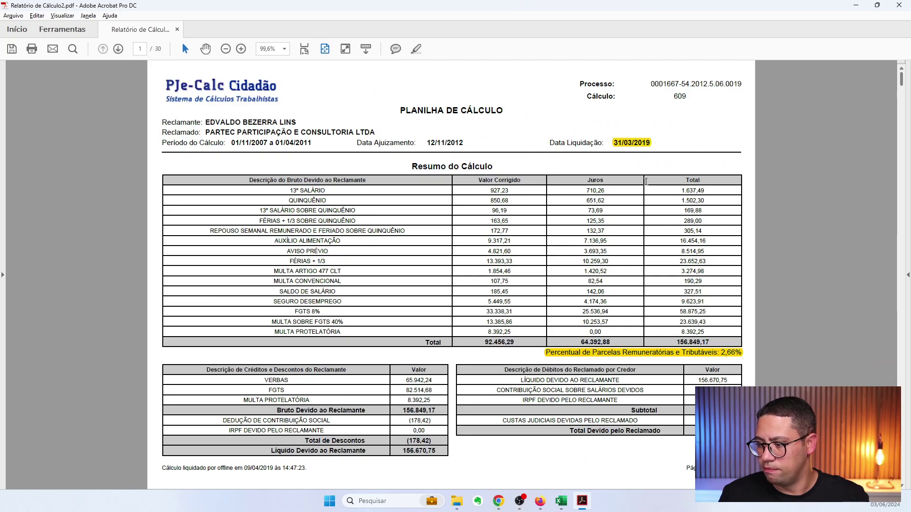
Compare NÚMERO DE MESES in C7 with the Quant. de Meses figure in the report's exclusive taxation table
key("alt+Tab")
left_click(155, 178)
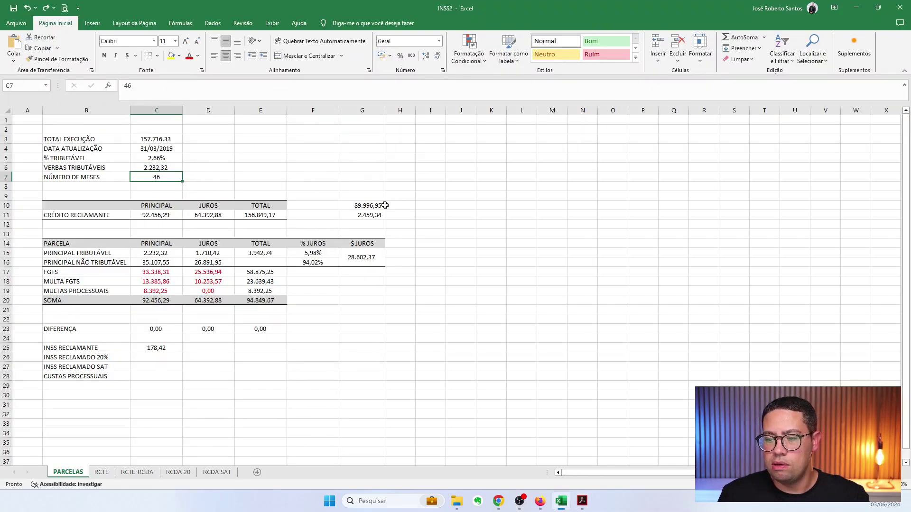
key("alt+Tab")
left_click_drag(901, 79, 901, 447)
scroll(260, 286, "down", 1)
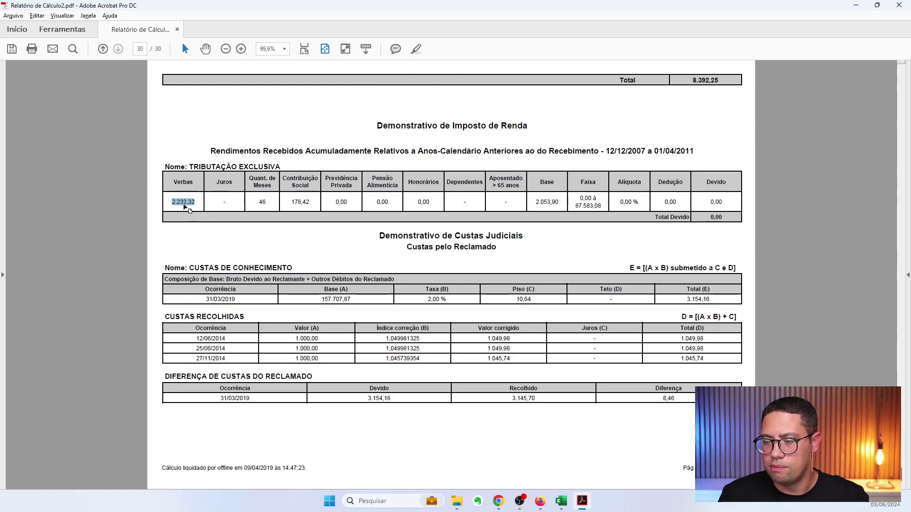
left_click_drag(172, 205, 181, 205)
left_click_drag(266, 200, 255, 200)
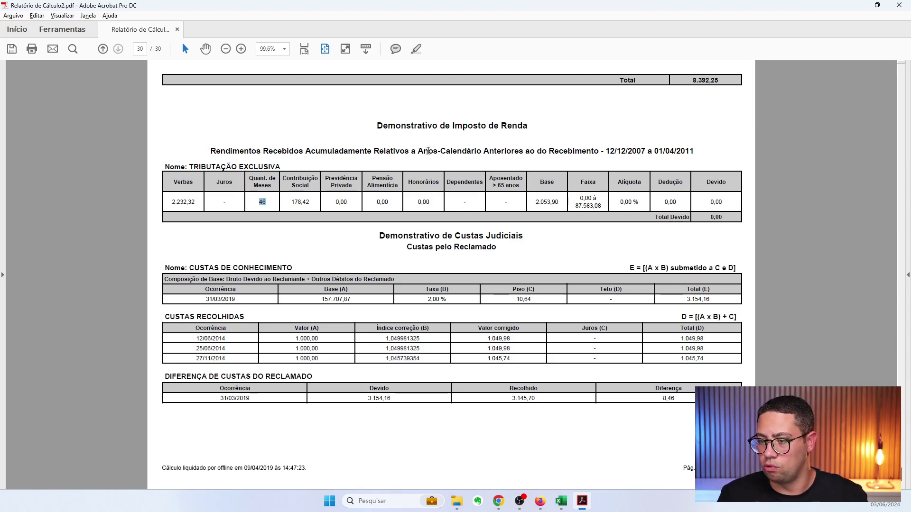
In the Excel workbook, examine the CRÉDITO RECLAMANTE block B10:E11, including its principal and interest amounts
key("alt+Tab")
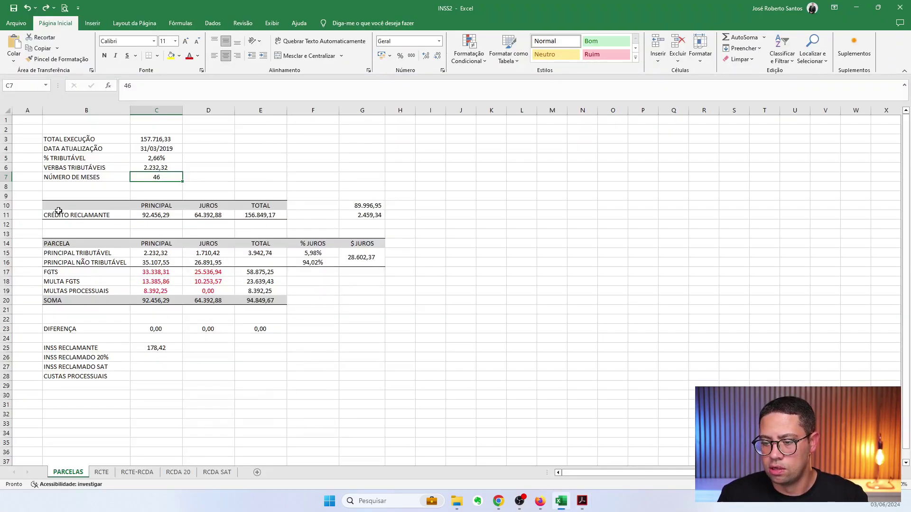
left_click(94, 205)
left_click_drag(94, 205, 266, 205)
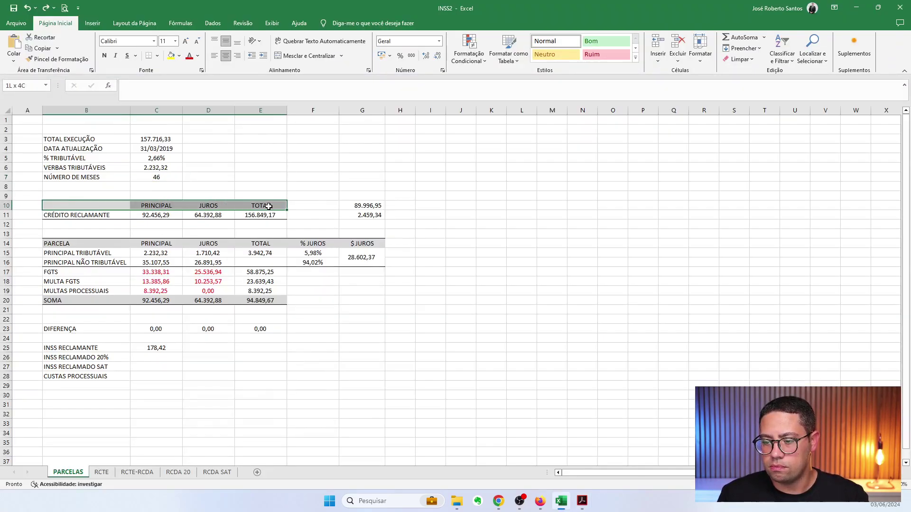
left_click(199, 261)
left_click_drag(67, 205, 263, 215)
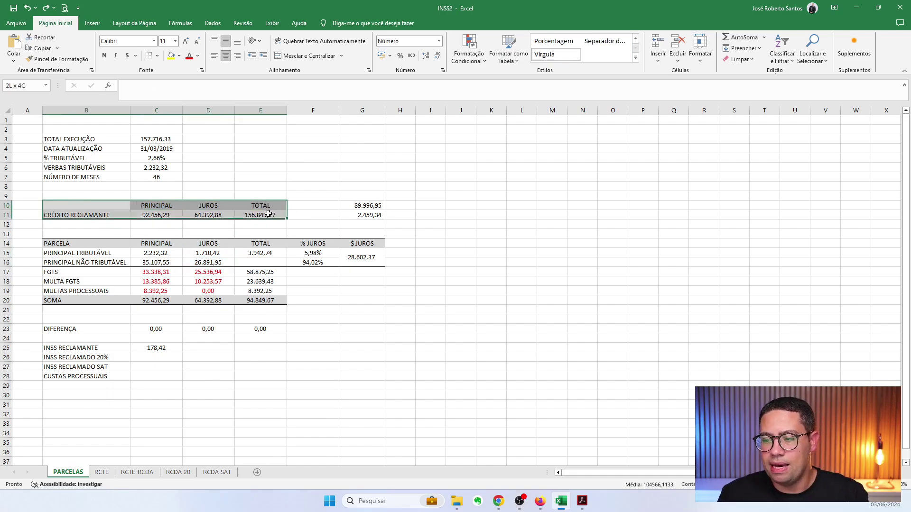
left_click(172, 215)
left_click(204, 216)
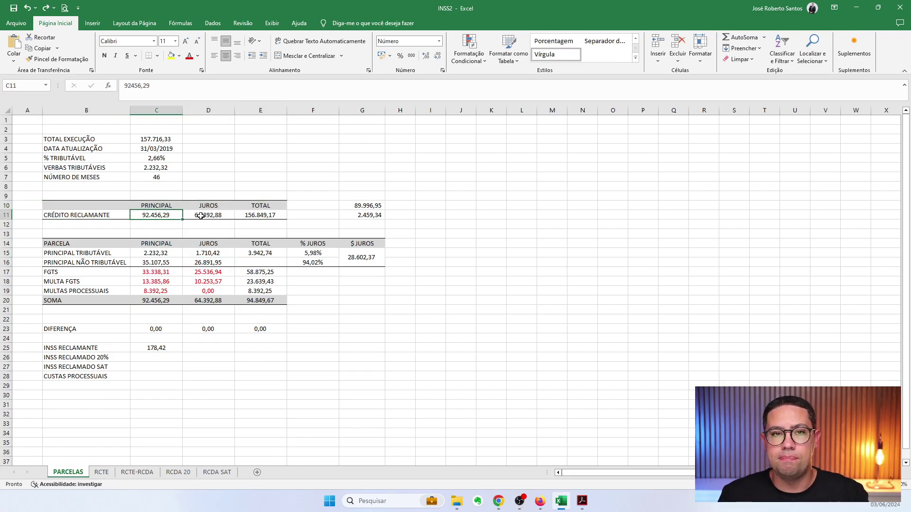
In the PDF report's Resumo do Cálculo, mark the totals of the Valor Corrigido and Juros columns
key("alt+Tab")
left_click_drag(901, 360, 883, 71)
left_click_drag(483, 342, 513, 344)
left_click_drag(581, 342, 614, 343)
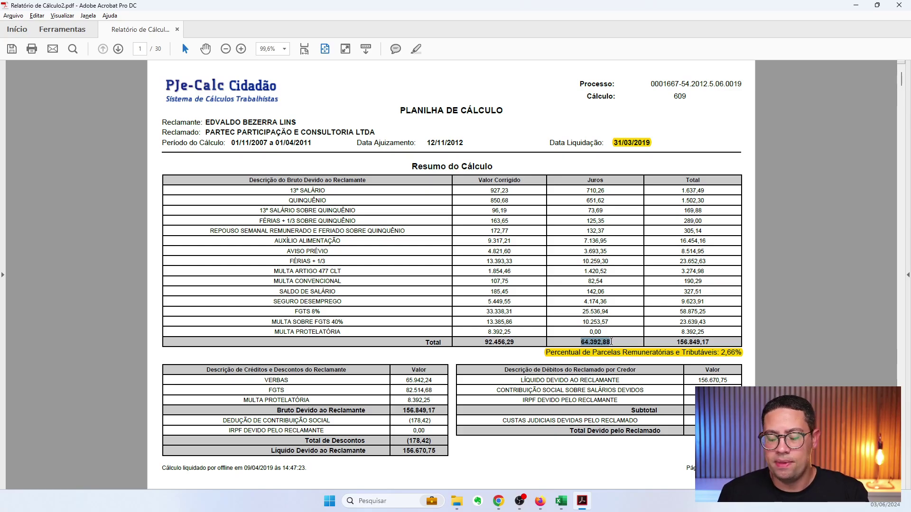
Back in Excel, set the font colour of the CRÉDITO RECLAMANTE principal and interest amounts in C11:D11 to red
key("alt+Tab")
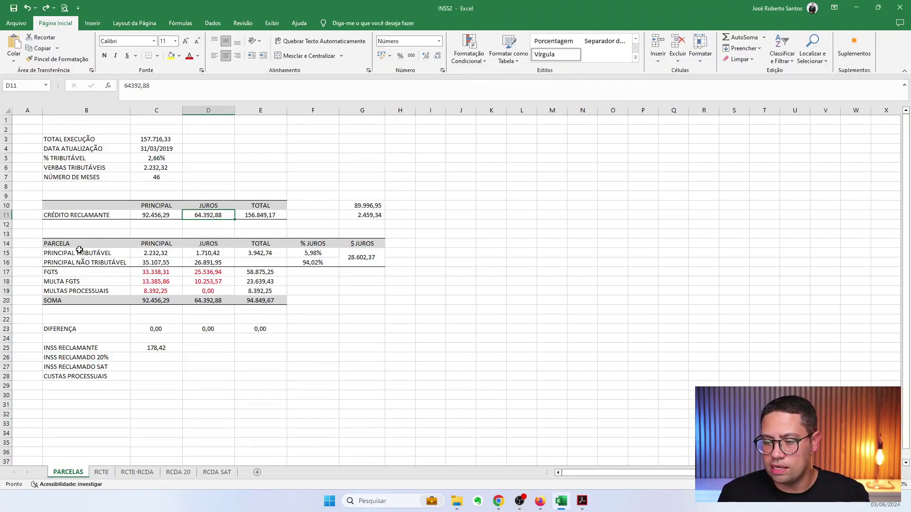
left_click(144, 212)
mouse_move(144, 212)
left_mouse_down()
mouse_move(211, 213)
mouse_move(158, 213)
left_mouse_up()
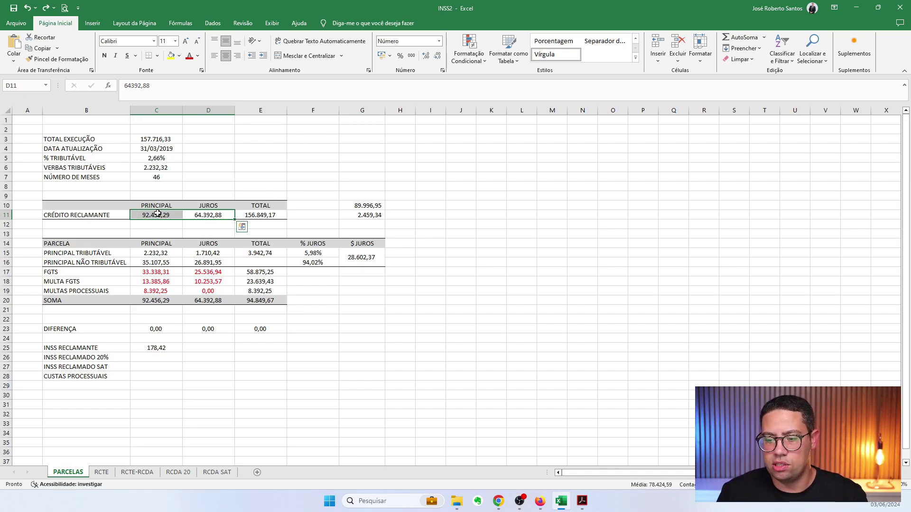
left_click(189, 55)
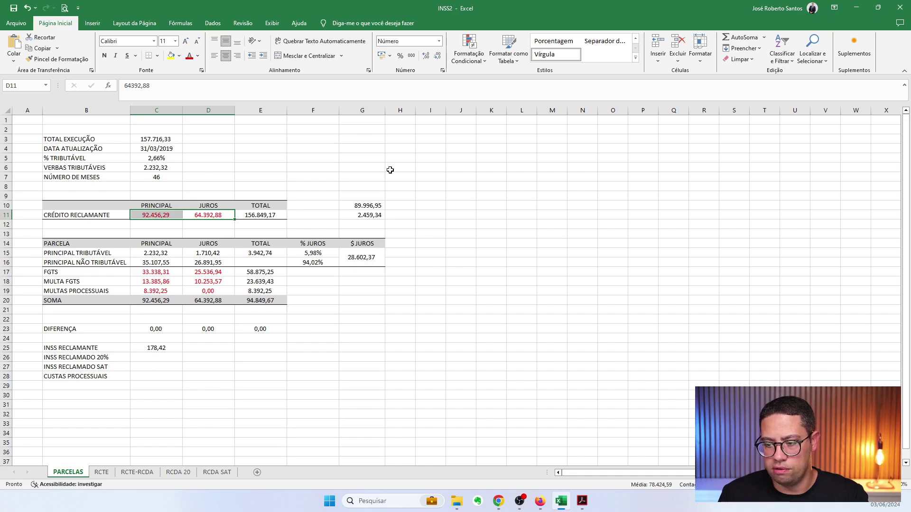
Set the font colour of the input values in C3:C7, from TOTAL EXECUÇÃO to NÚMERO DE MESES, to red
left_click_drag(157, 141, 156, 176)
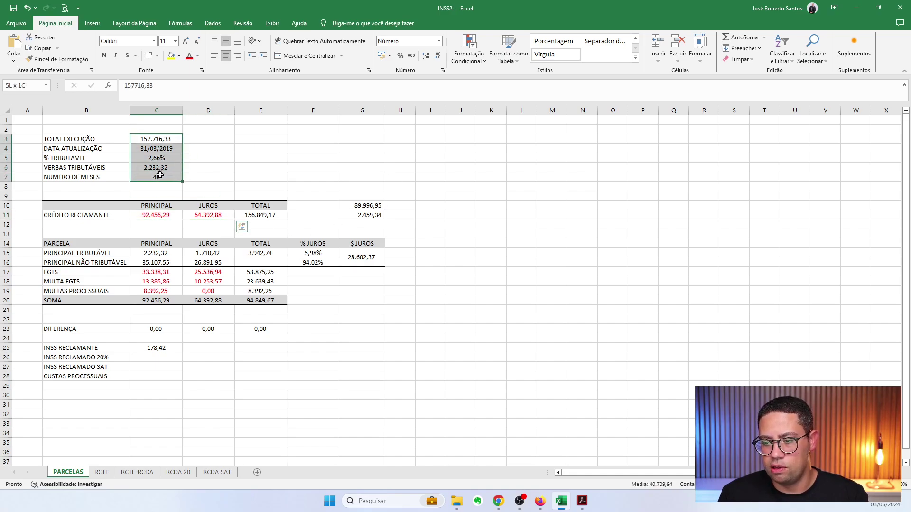
left_click(192, 58)
left_click(314, 166)
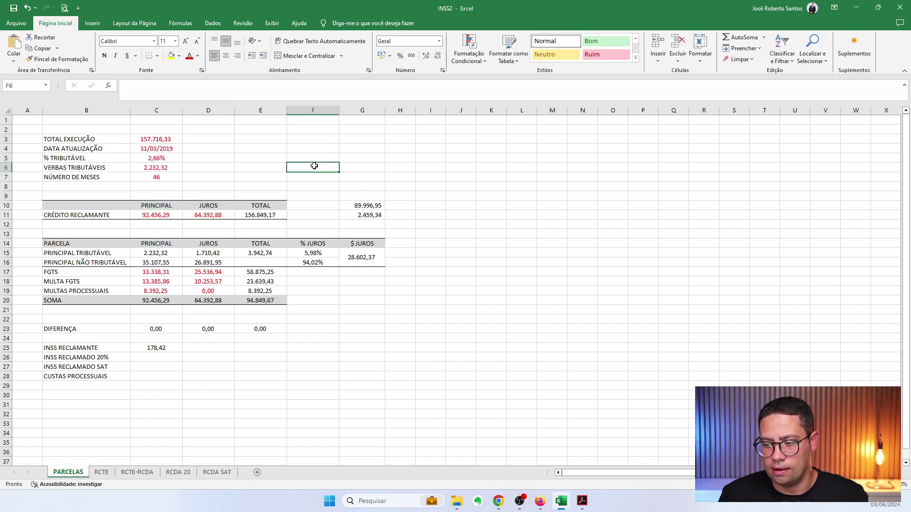
left_click(460, 337)
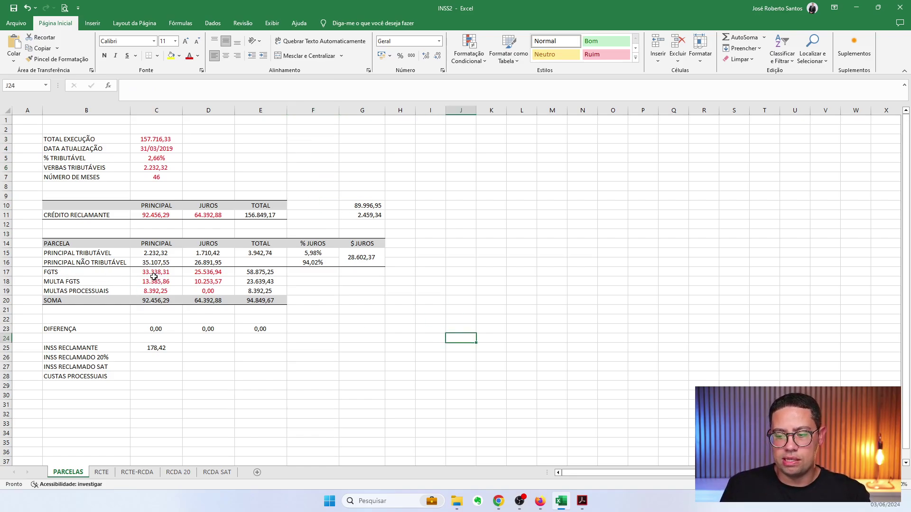
Examine the PRINCIPAL and JUROS columns of the PARCELA table, especially the FGTS, MULTA FGTS and MULTAS PROCESSUAIS rows
left_click(156, 281)
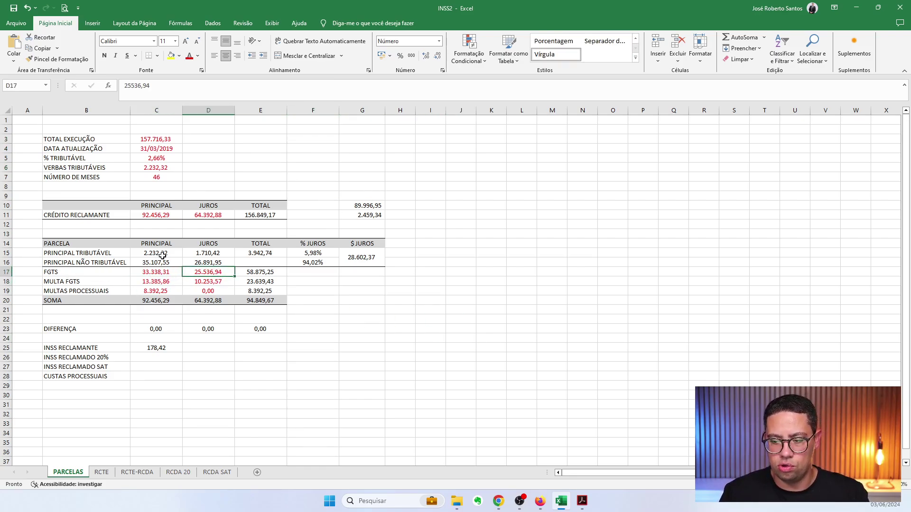
left_click_drag(162, 244, 157, 290)
left_click_drag(203, 245, 208, 300)
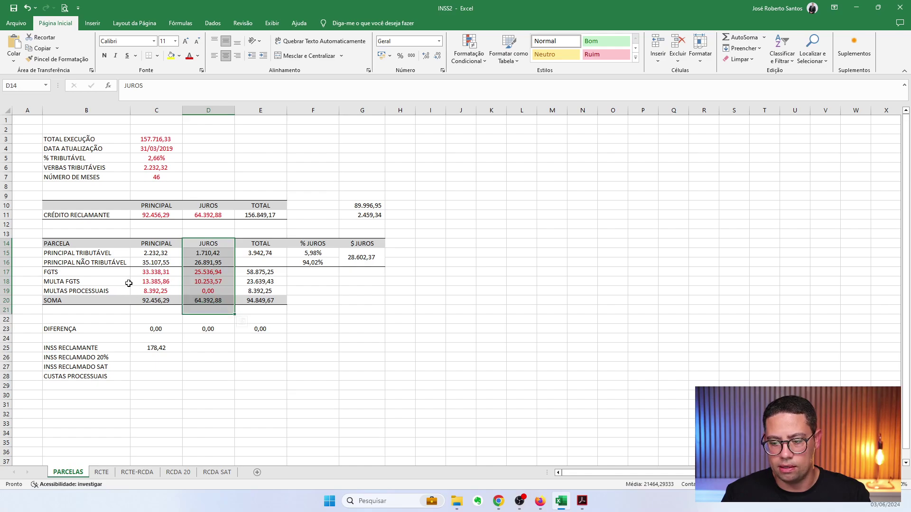
left_click(156, 281)
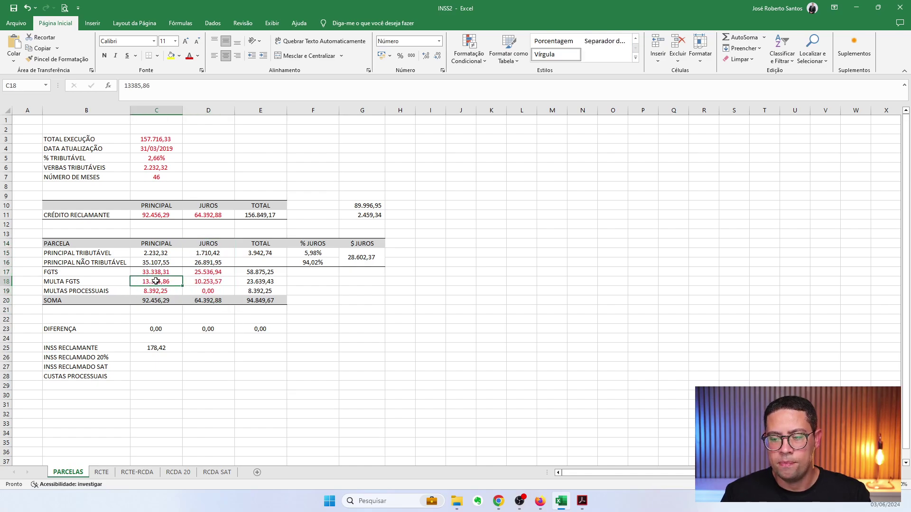
left_click(208, 282)
left_click(82, 291)
left_click(154, 292)
left_click(213, 294)
left_click_drag(148, 272, 199, 298)
Switch to the PDF report and mark the FGTS 8% row in the Resumo do Cálculo table
key("alt+Tab")
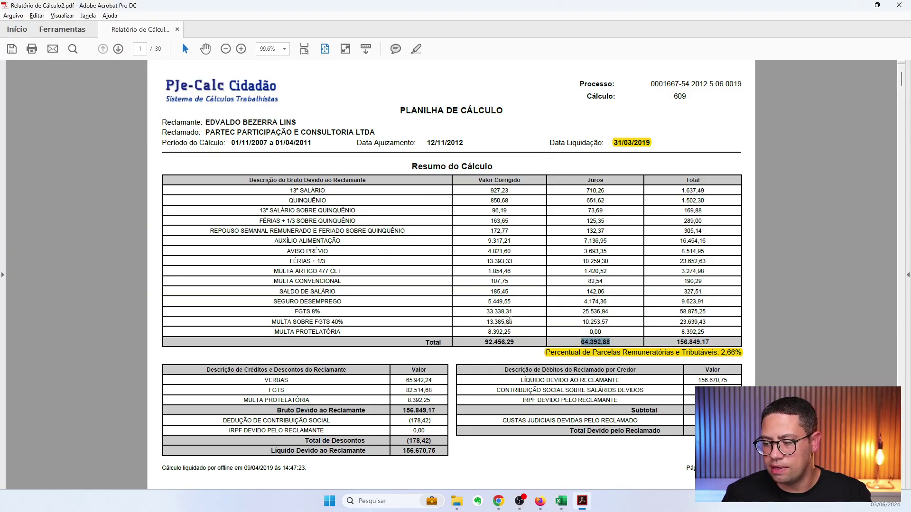
left_click(483, 311)
left_click_drag(294, 310, 707, 311)
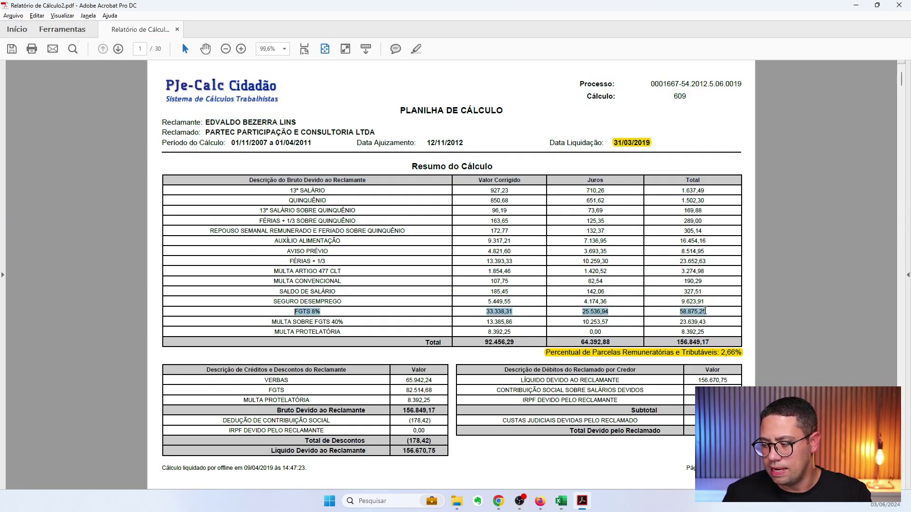
Highlight the FGTS 8% and MULTA SOBRE FGTS 40% rows of the Resumo do Cálculo table in yellow, including their amounts
left_click(416, 49)
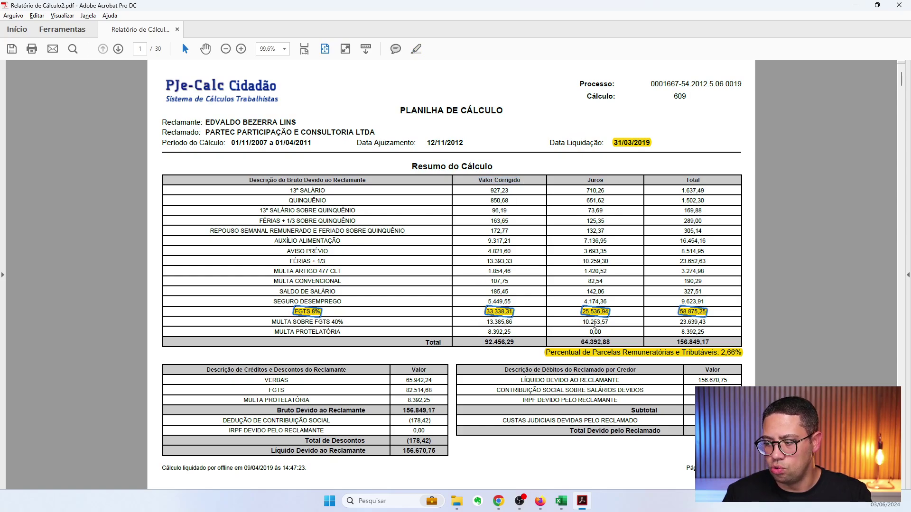
left_click(588, 179)
left_click(594, 312)
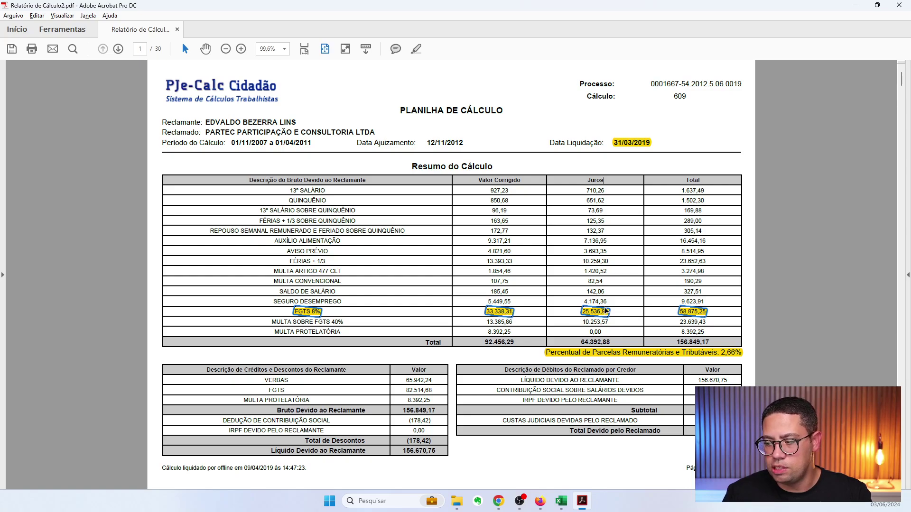
left_click(307, 322)
left_click_drag(274, 322, 709, 322)
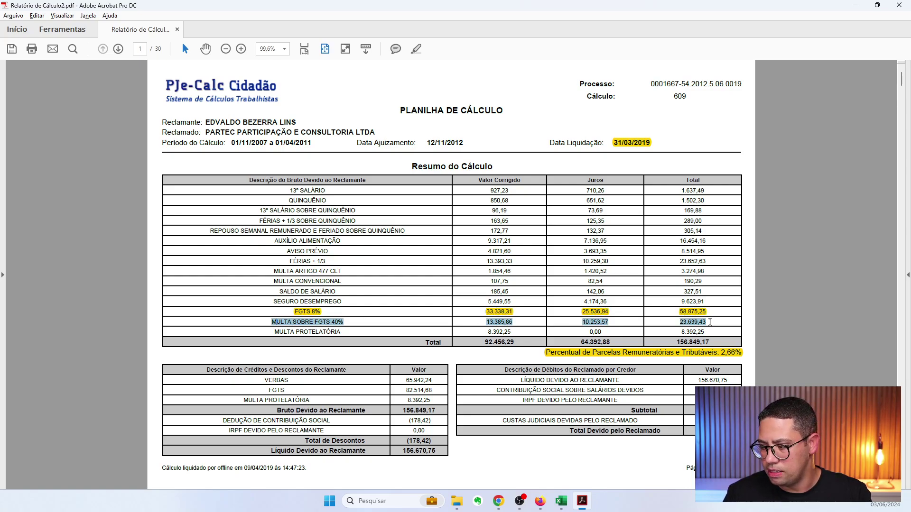
left_click(416, 49)
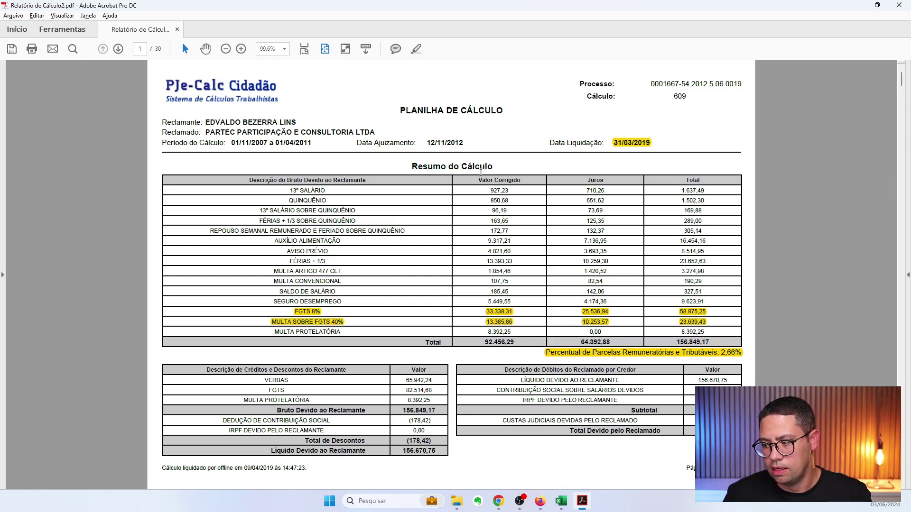
left_click(503, 324)
left_click(642, 320)
Switch to Excel, check the FGTS principal and interest in row 17, and rename the label in B18 as MULTA FGTS 40%
key("alt+Tab")
left_click(248, 281)
left_click_drag(143, 274, 209, 274)
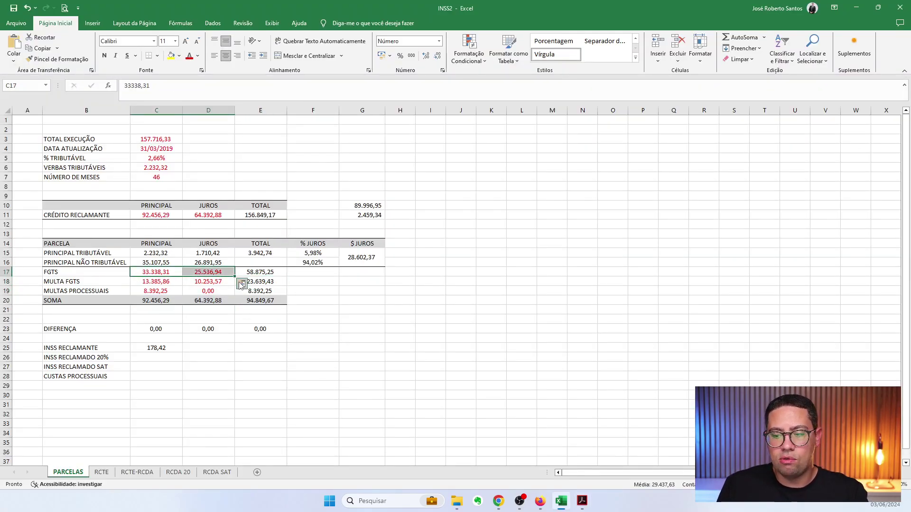
left_click(161, 300)
left_click(156, 273)
left_click_drag(191, 272, 205, 275)
double_click(87, 281)
type("40%")
key("Return")
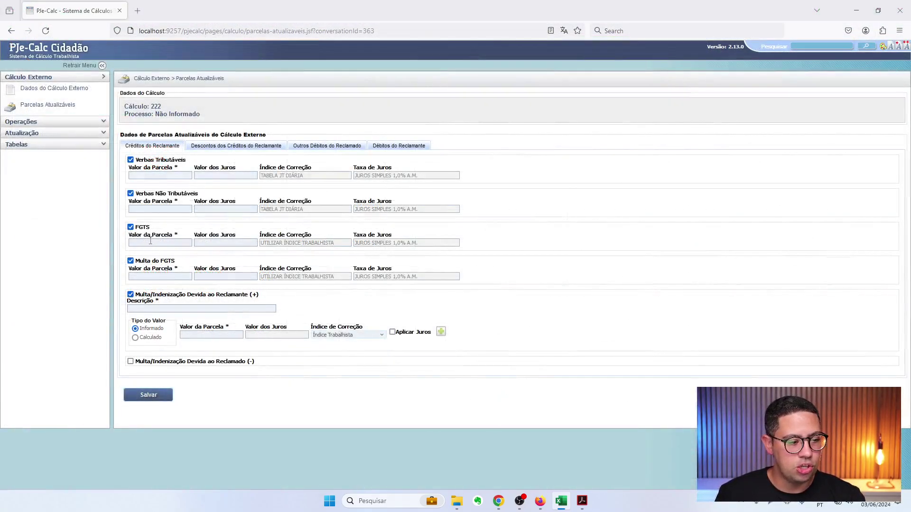
In PJe-Calc, enter 33.338,31 with interest of 25.536,94 for FGTS, and 13.385,86 with interest of 10.253,57 for Multa do FGTS
left_click(161, 241)
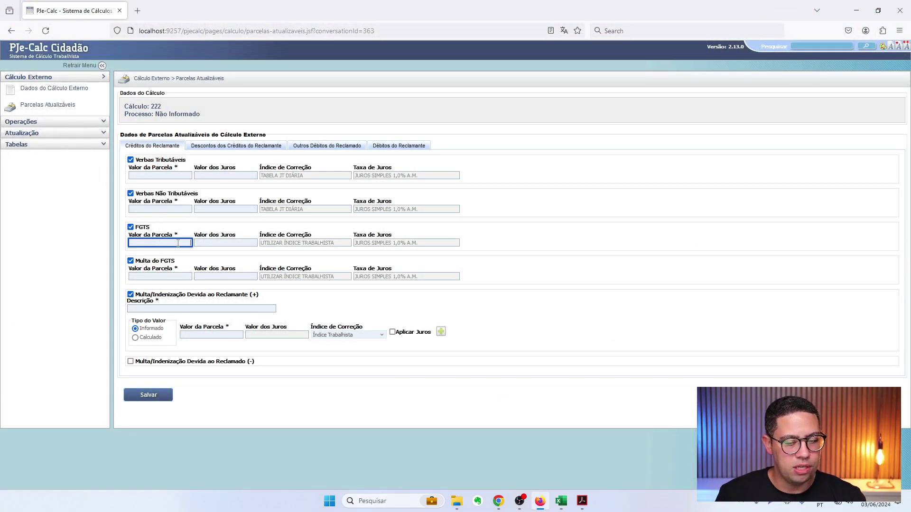
key("Tab")
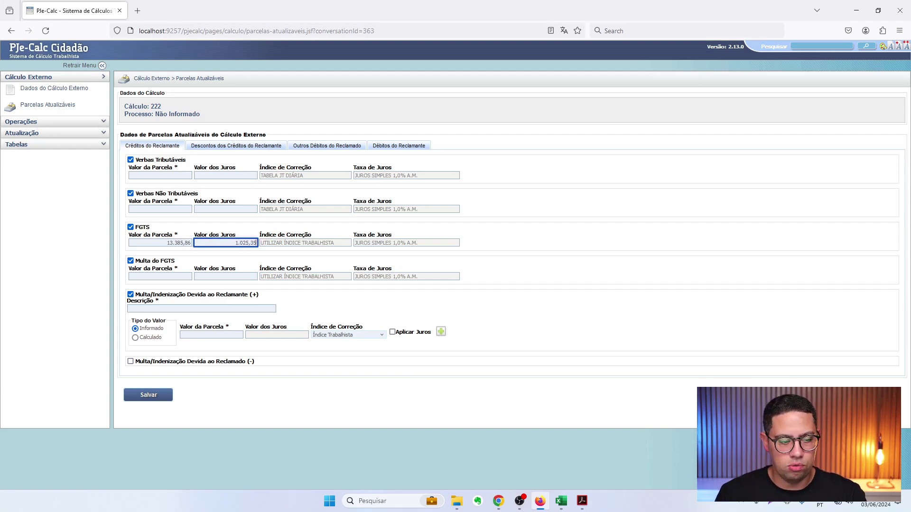
left_click(177, 276)
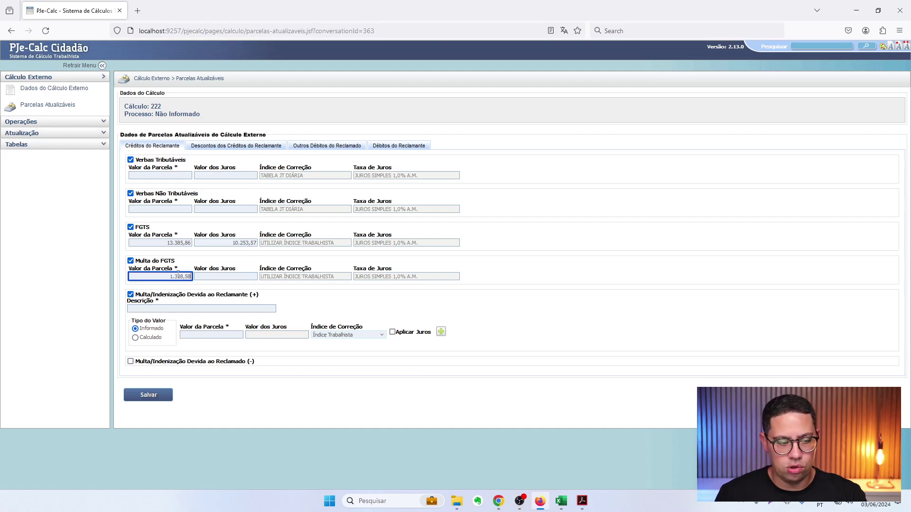
double_click(188, 243)
type("33.338,31")
key("Tab")
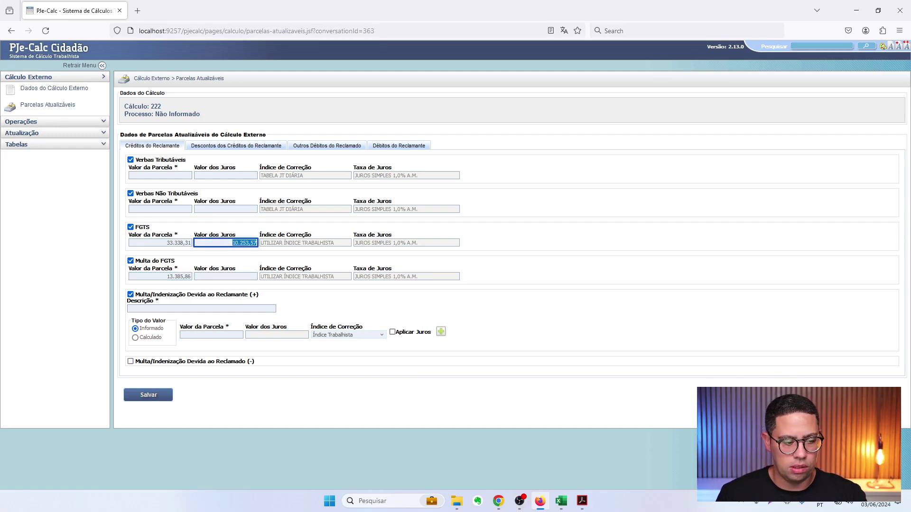
type("25")
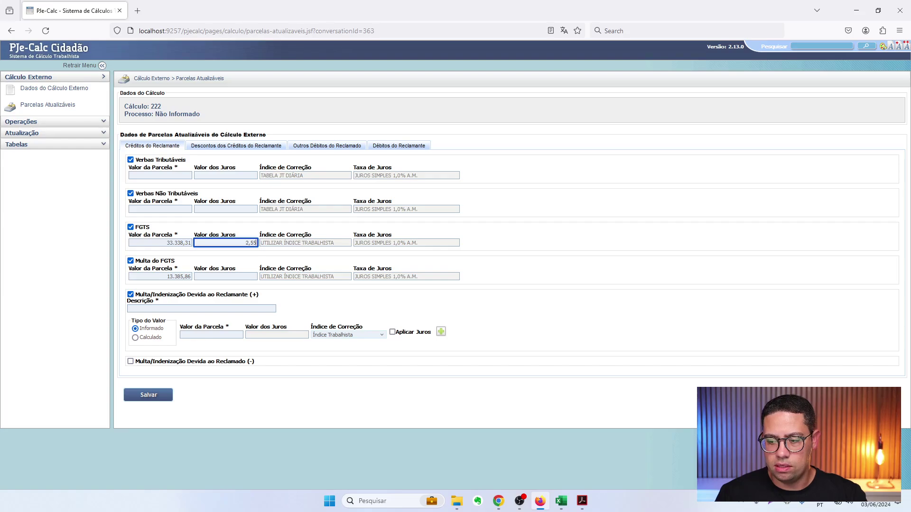
key("Tab")
key("Tab")
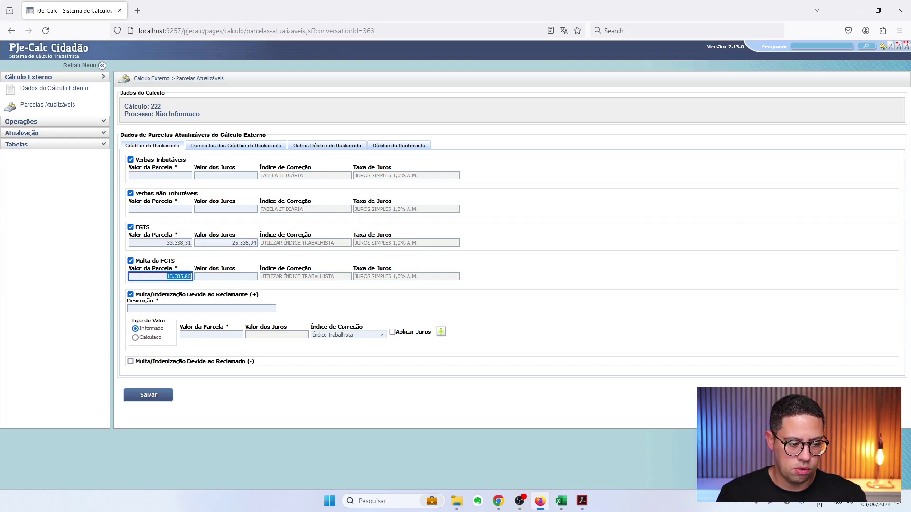
key("Tab")
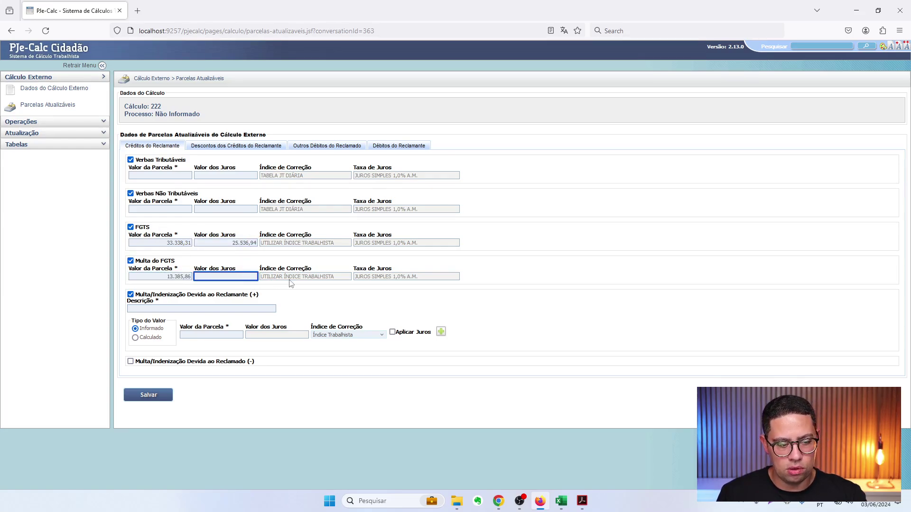
key("Tab")
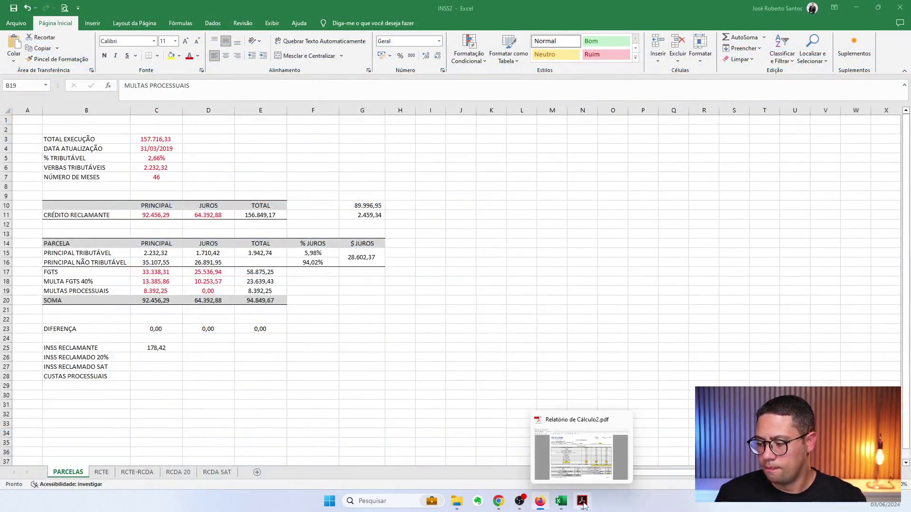
Compare the penalty rows in the PDF report with the MULTA FGTS 40% and MULTAS PROCESSUAIS amounts in the Excel sheet
left_click(583, 502)
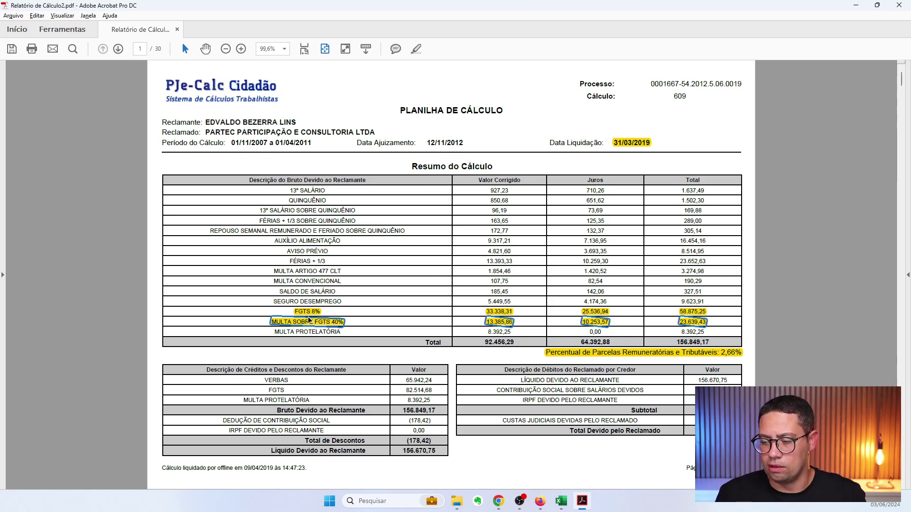
left_click(561, 501)
left_click_drag(157, 280, 218, 282)
left_click_drag(159, 292, 198, 292)
left_click(157, 293)
key("alt+Tab")
left_click_drag(276, 332, 701, 332)
left_click(416, 49)
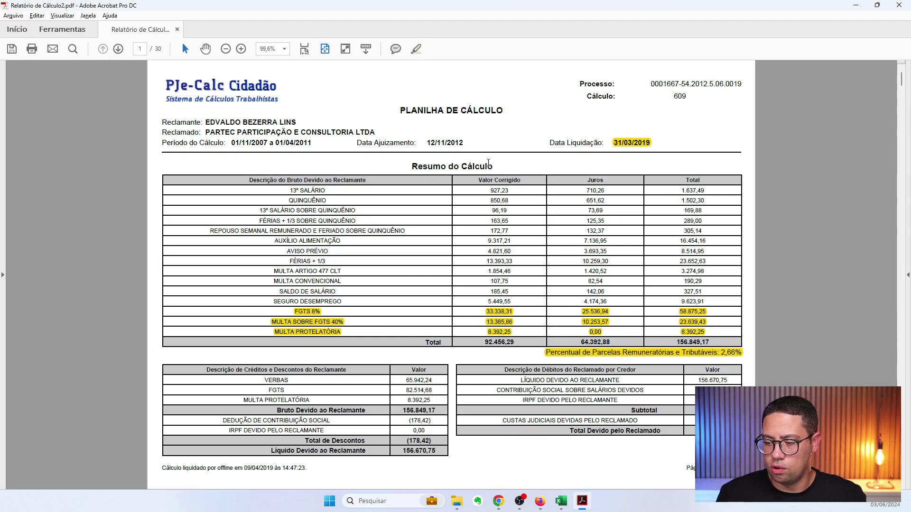
right_click(320, 333)
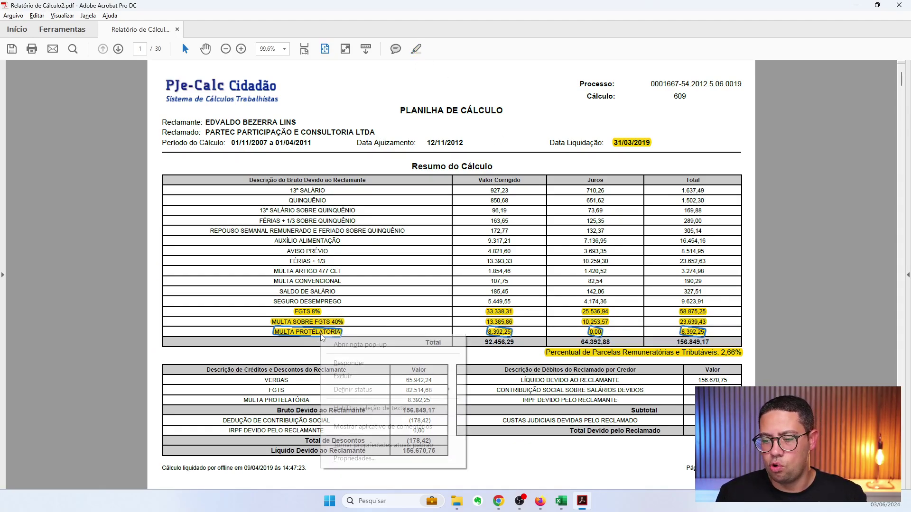
left_click(349, 377)
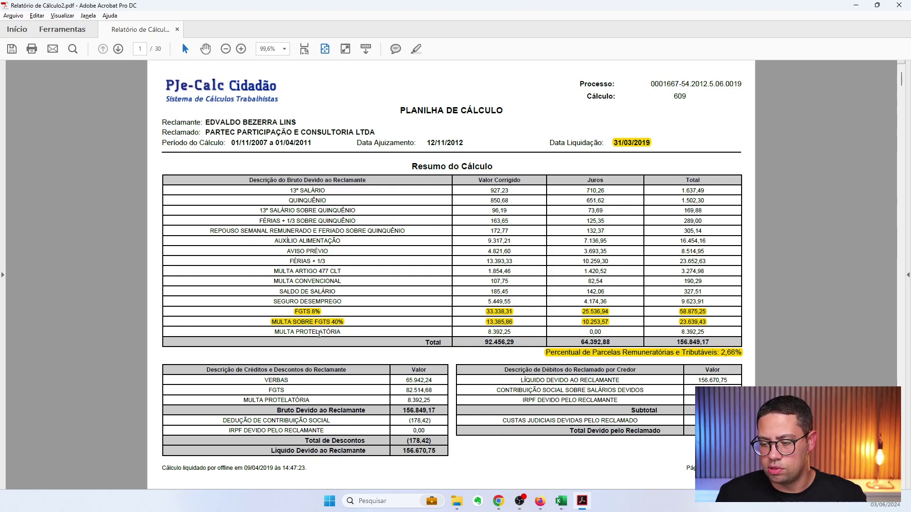
Copy the name MULTA PROTELATÓRIA from the PDF report into the description of Multa/Indenização Devida ao Reclamante (+) in PJe-Calc
left_click_drag(339, 332, 273, 332)
key("ctrl+c")
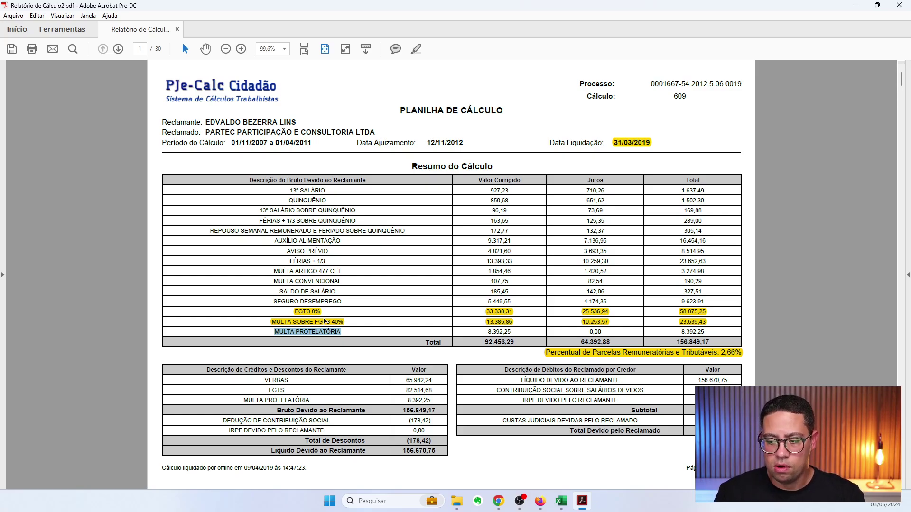
key("alt+Tab")
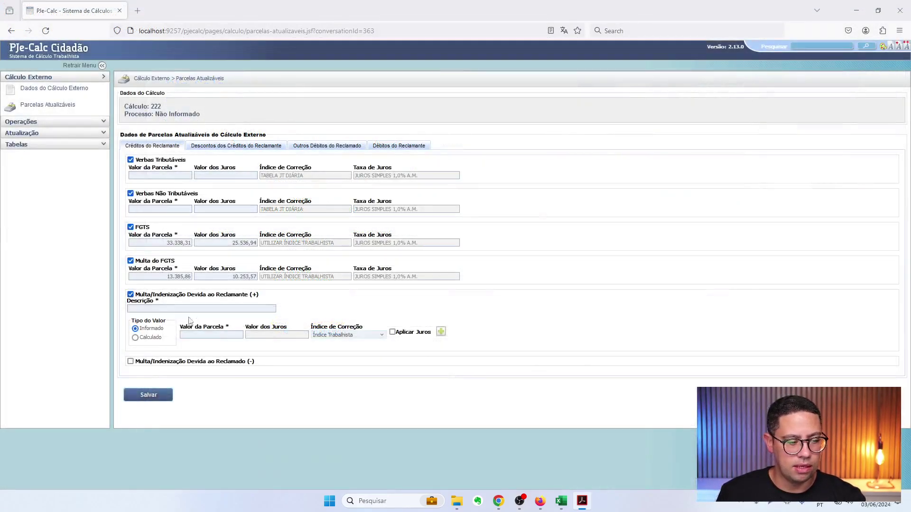
left_click(161, 309)
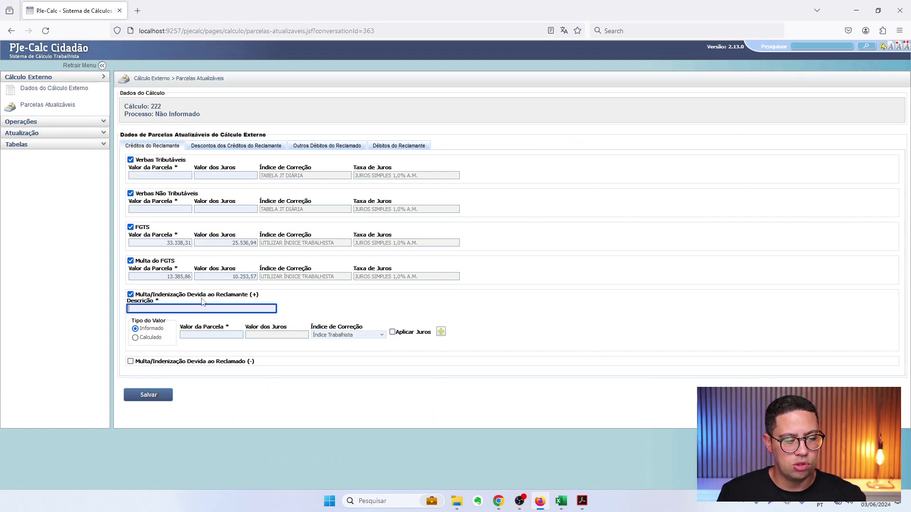
key("ctrl+v")
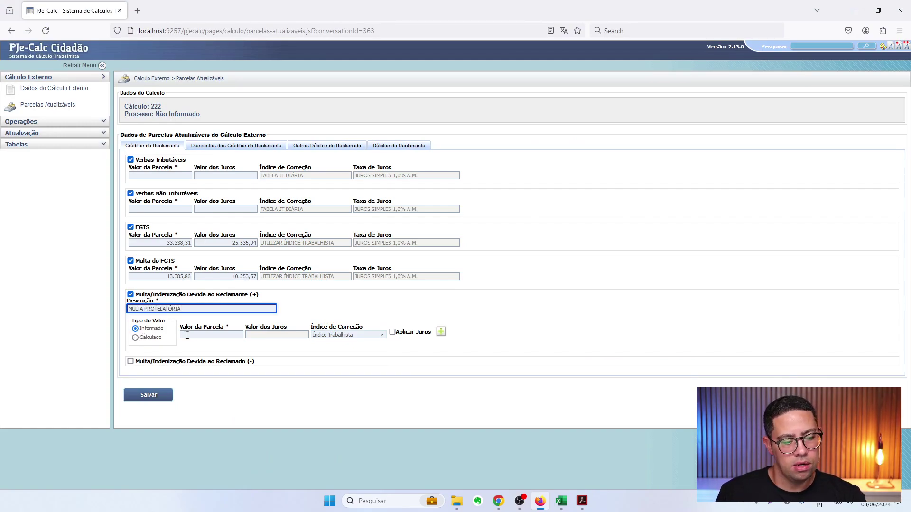
Set the instalment value of the MULTA PROTELATÓRIA to 8.392,25
left_click(195, 334)
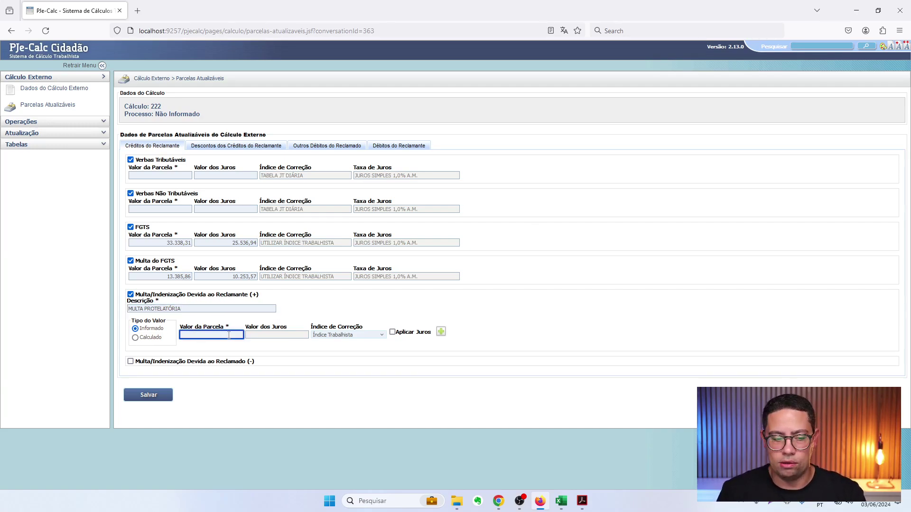
type("8.392,25")
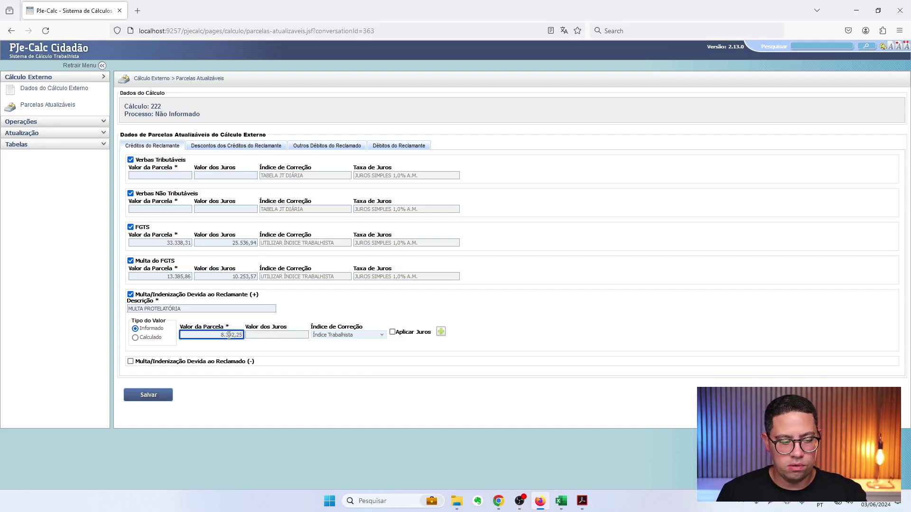
key("Tab")
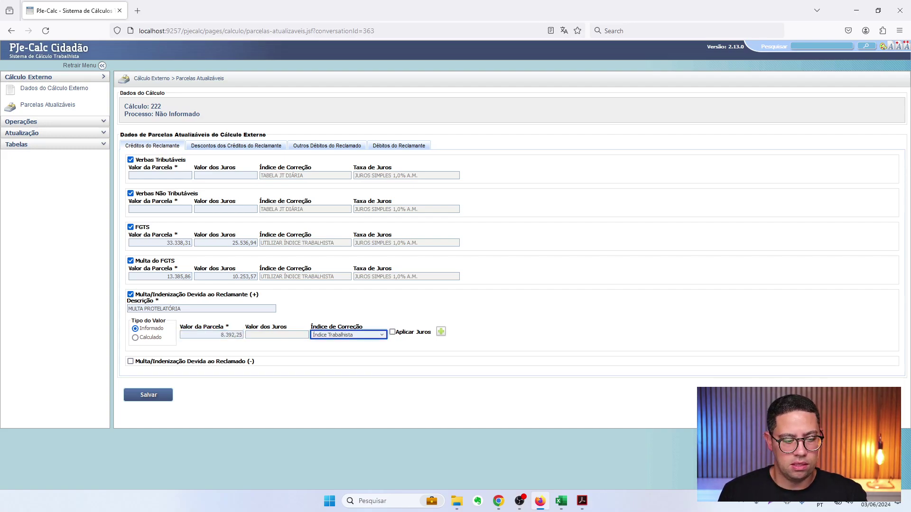
left_click(392, 332)
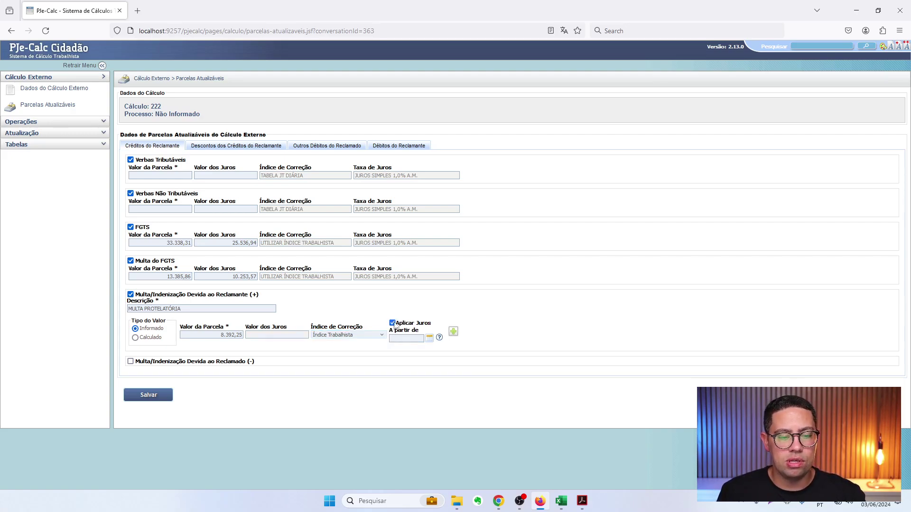
left_click(393, 323)
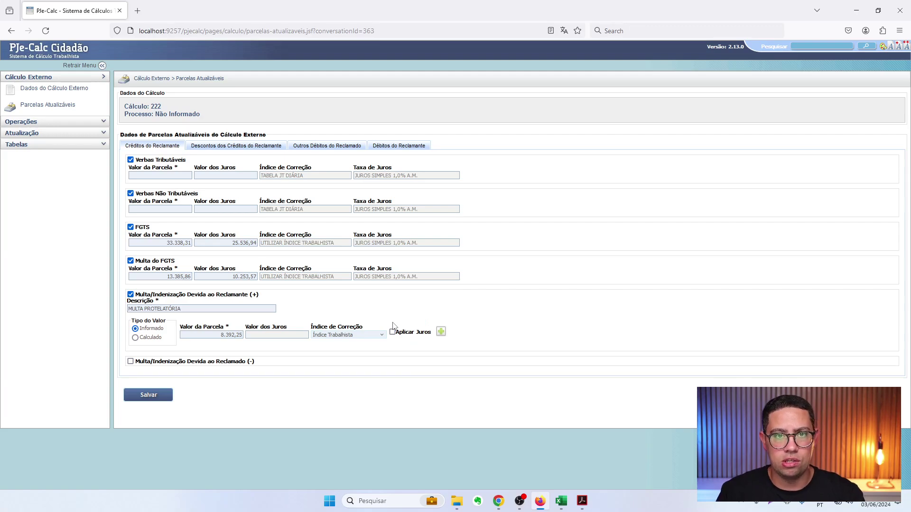
left_click(393, 332)
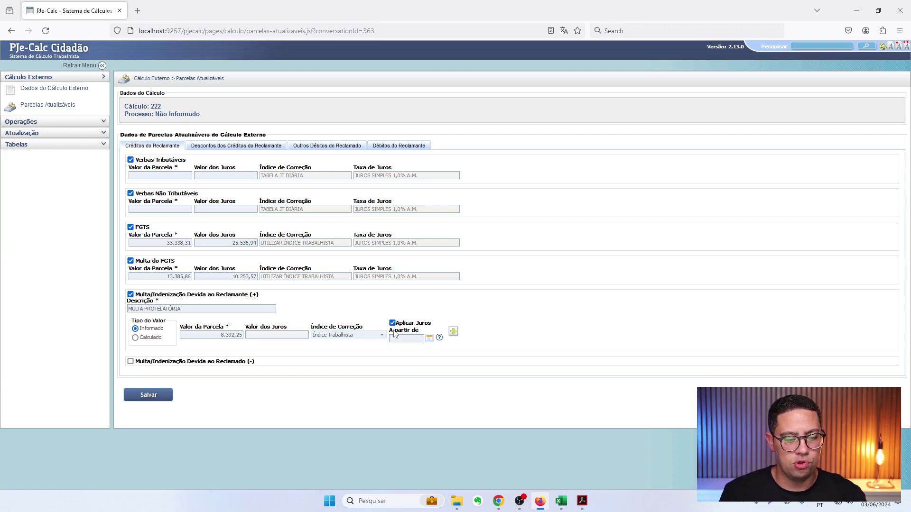
left_click(393, 323)
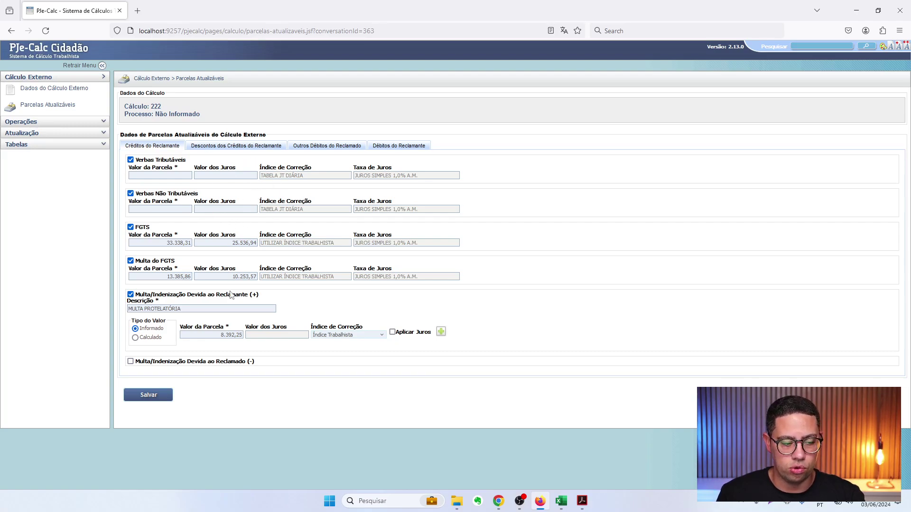
left_click(218, 338)
key("ctrl+c")
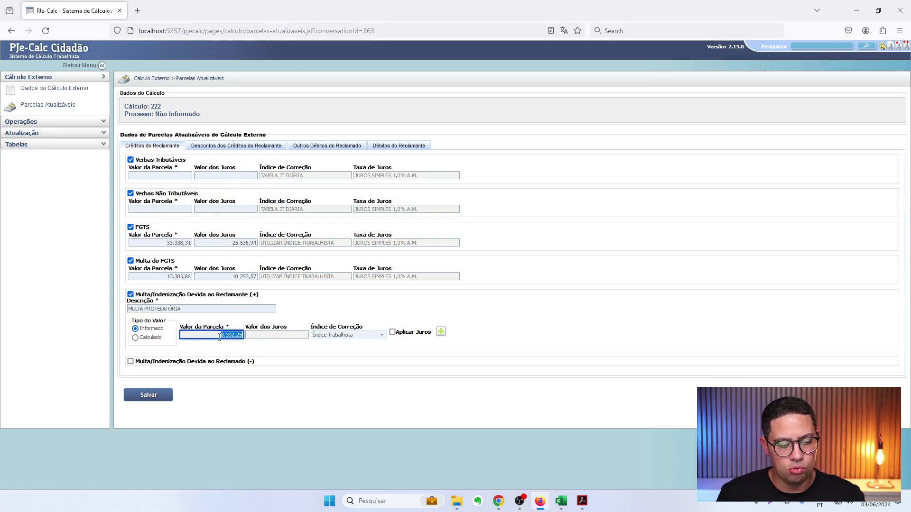
left_click(392, 333)
left_click(391, 323)
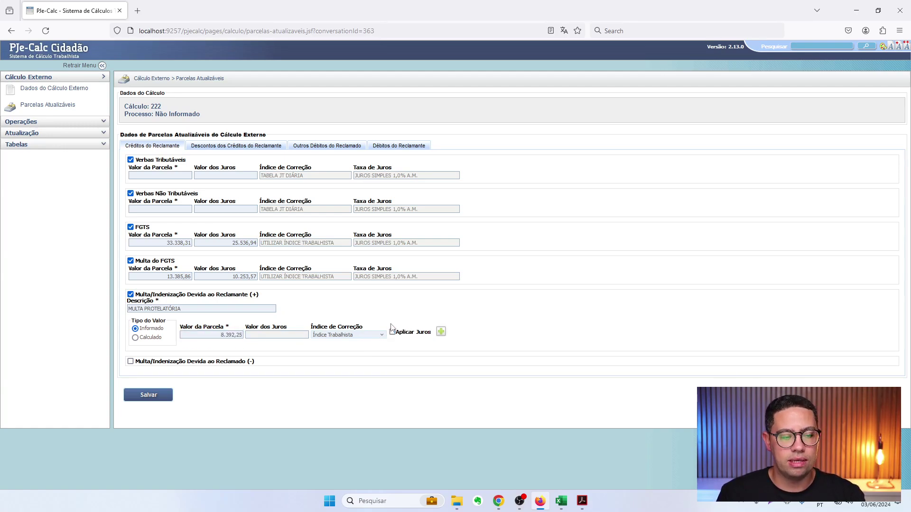
Switch the value type of the MULTA PROTELATÓRIA to Calculado and enter 0,02
left_click(136, 338)
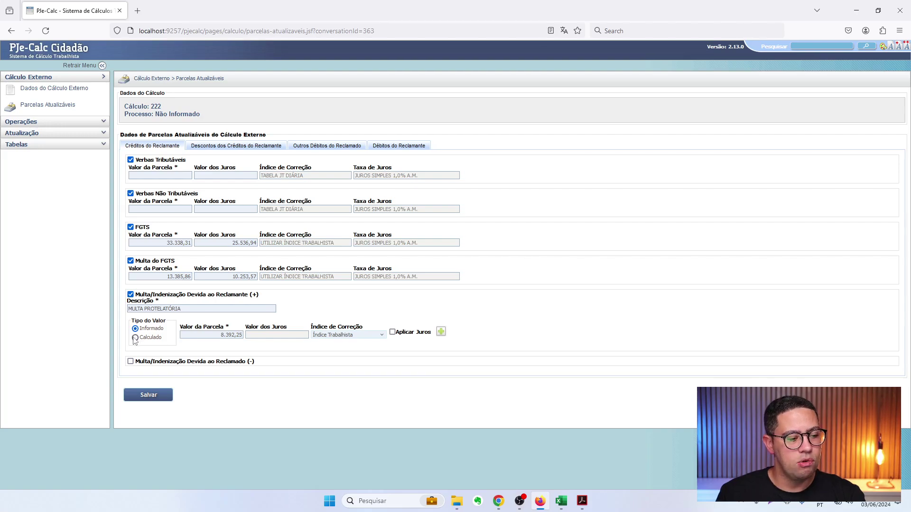
left_click(315, 336)
type("0,02")
key("Tab")
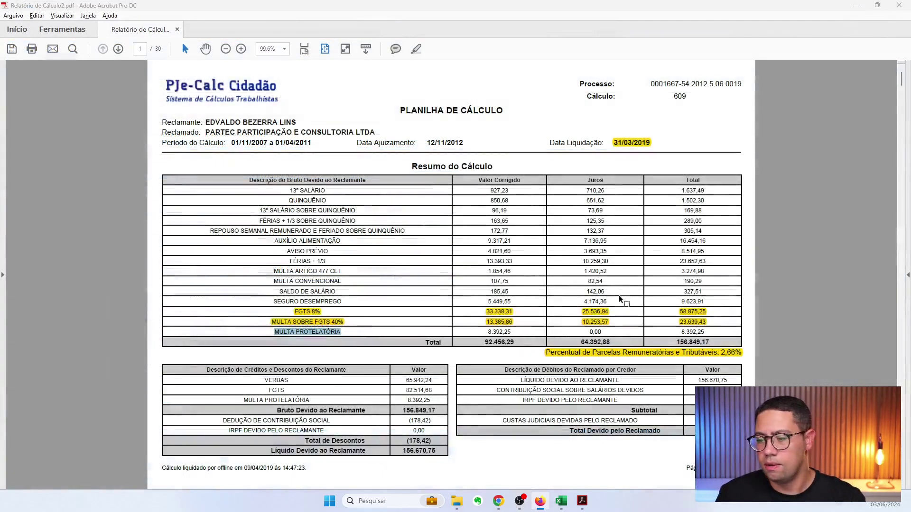
In the PDF report, find the Demonstrativo de Multas / Indenizações and examine the MULTA PROTELATÓRIA entry
scroll(619, 295, "down", 15)
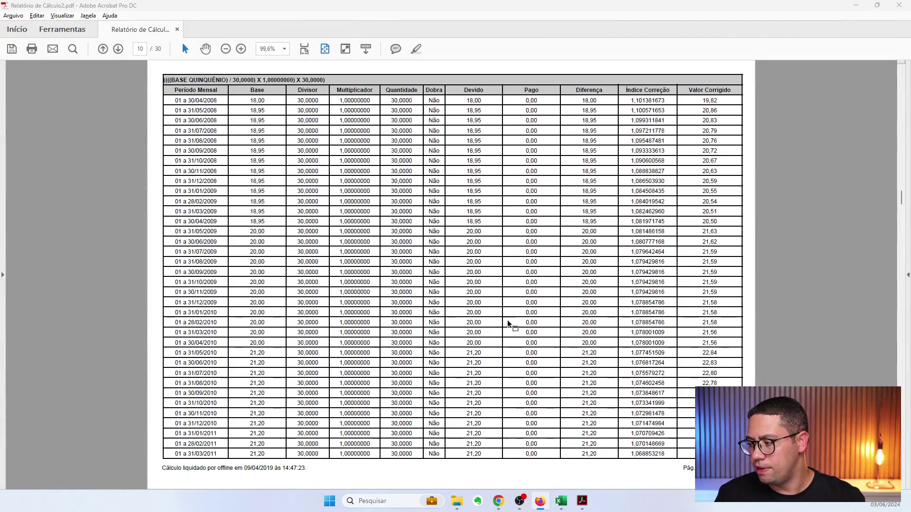
scroll(751, 315, "down", 1)
left_click_drag(901, 290, 900, 480)
scroll(274, 250, "up", 3)
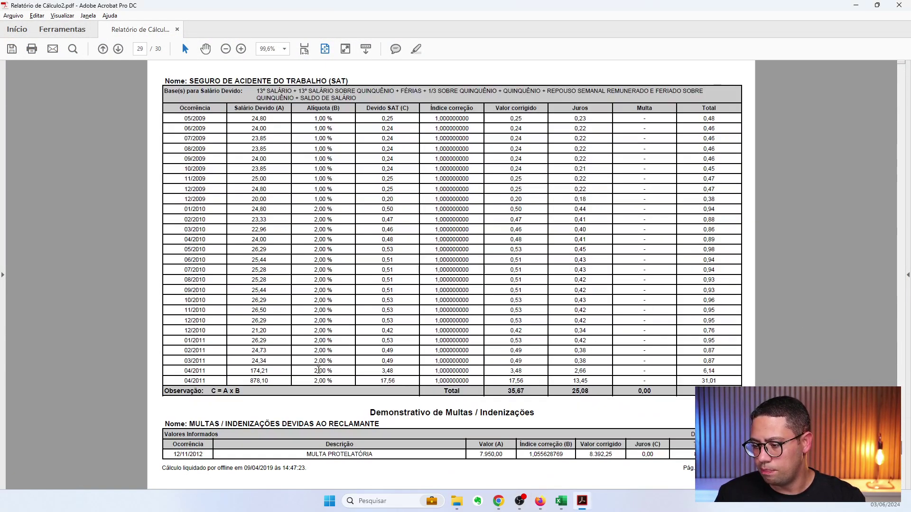
Examine the occurrence date and Valor (A) of the MULTA PROTELATÓRIA in the PDF report
mouse_move(504, 454)
left_mouse_down()
mouse_move(471, 446)
mouse_move(501, 446)
left_mouse_up()
left_click(515, 460)
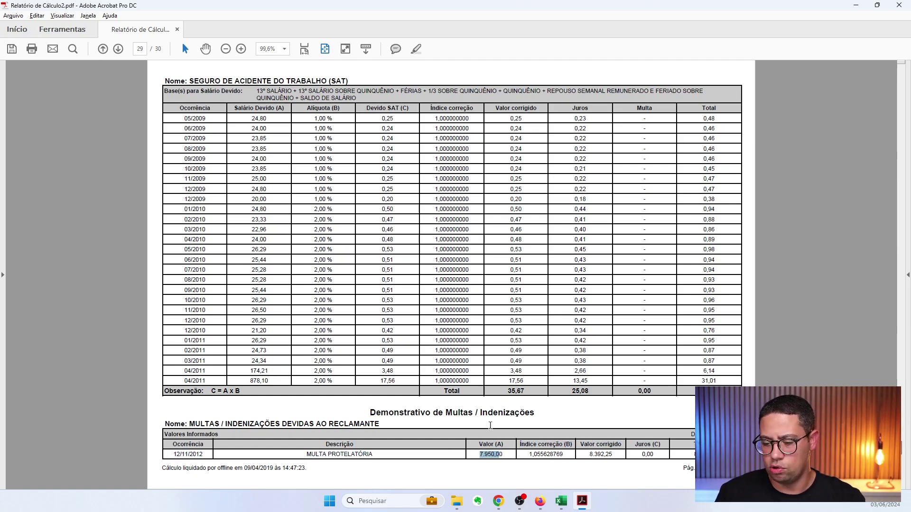
left_click_drag(174, 454, 202, 454)
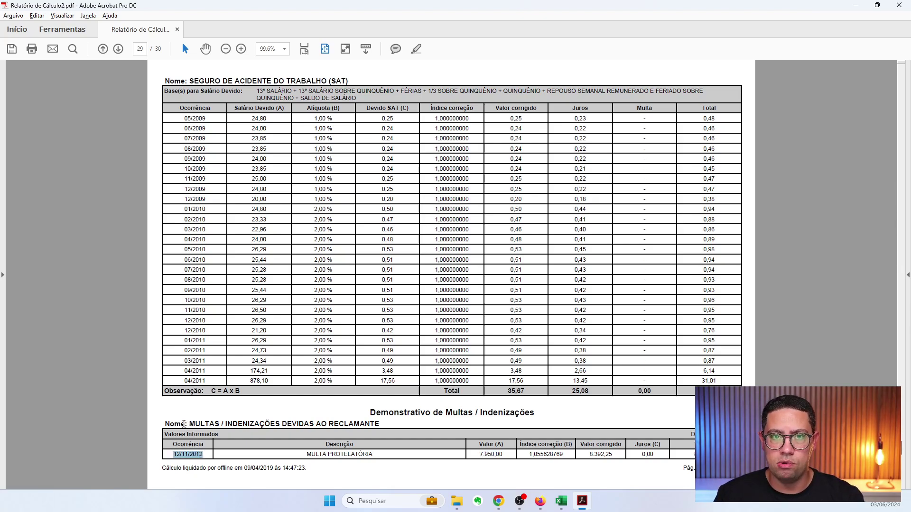
left_click(481, 471)
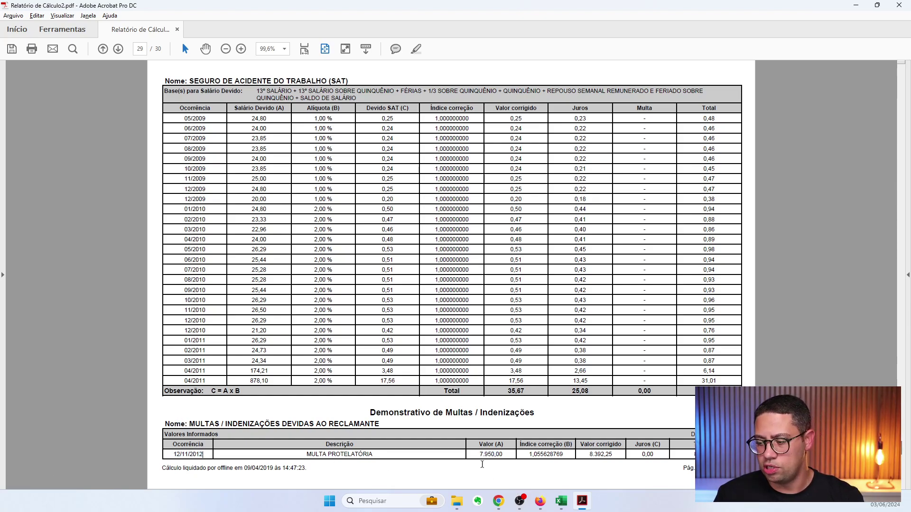
left_click_drag(507, 455, 466, 447)
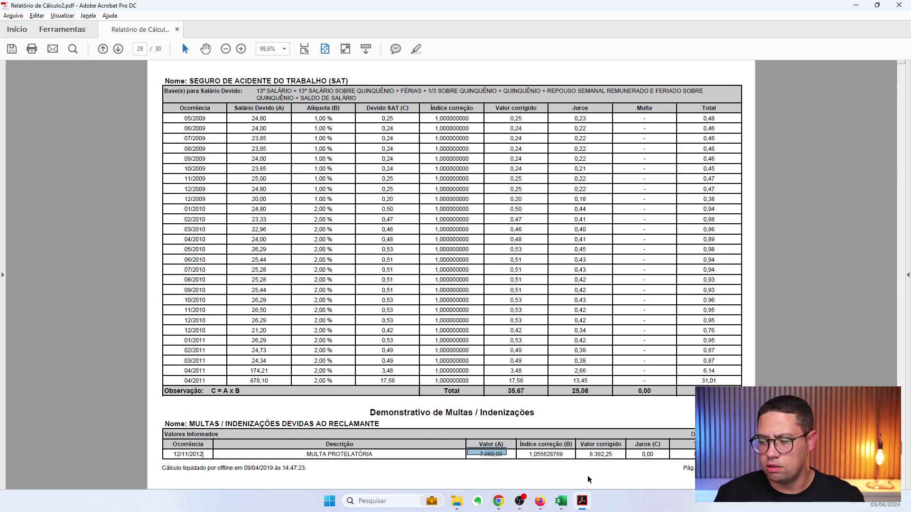
left_click_drag(479, 454, 503, 455)
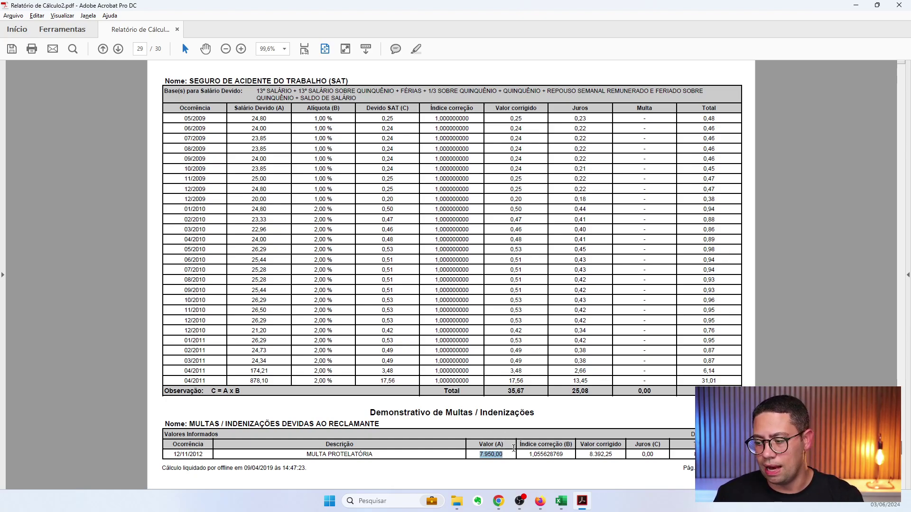
left_click(546, 459)
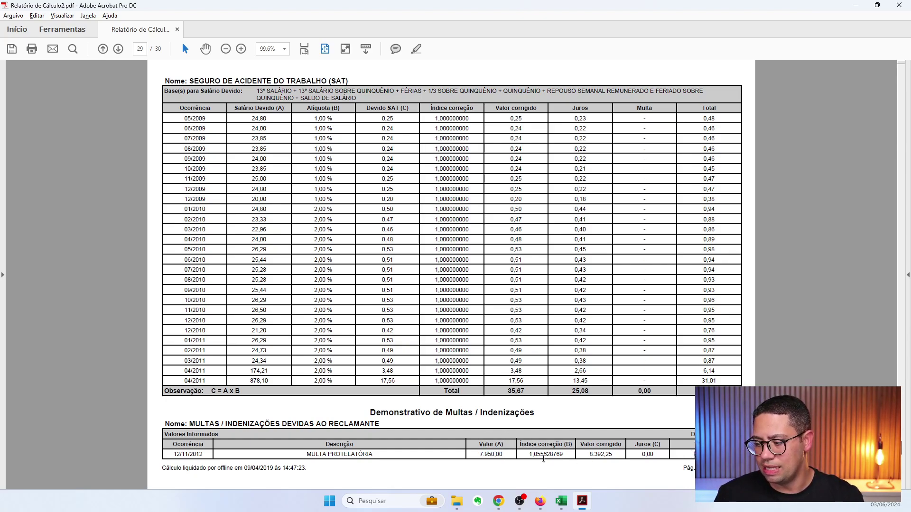
left_click_drag(504, 455, 478, 457)
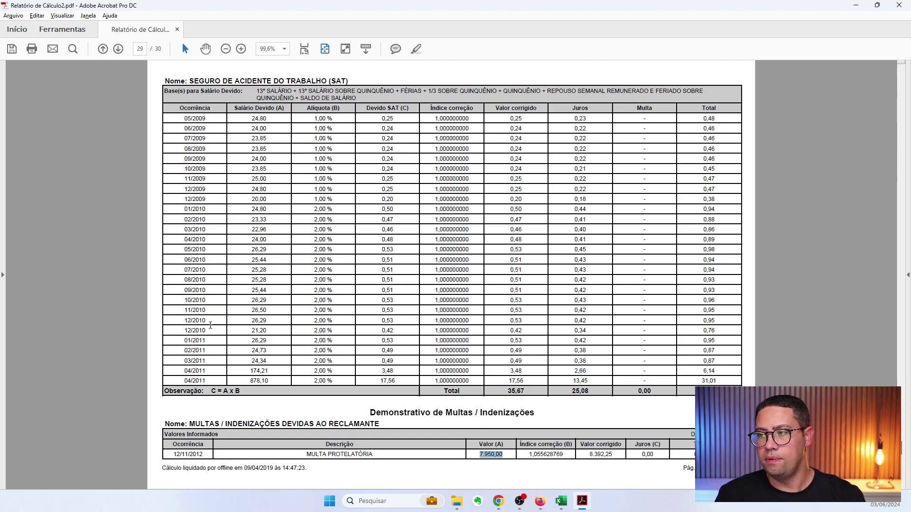
left_click(717, 455)
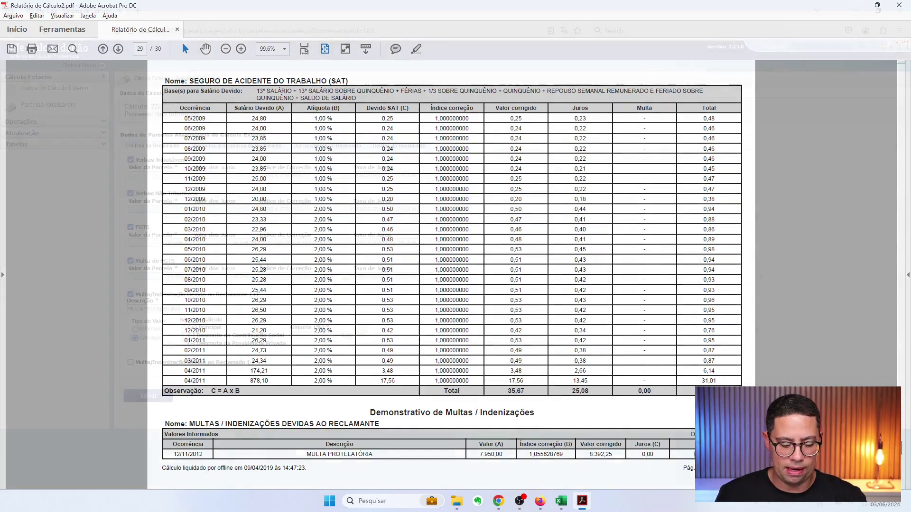
In PJe-Calc, switch the MULTA PROTELATÓRIA's value type back to Informado, enter 8.392,25 and add it to the list
key("alt+Tab")
left_click(309, 334)
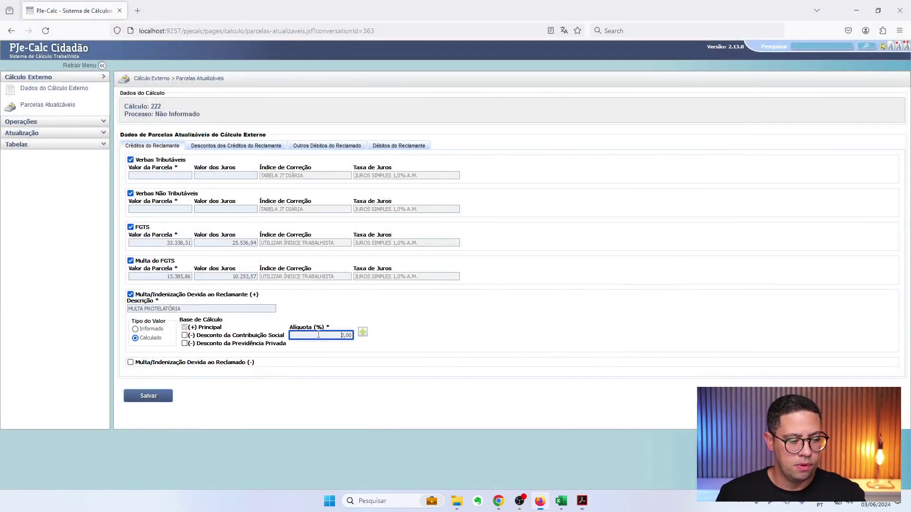
left_click(135, 329)
left_click(203, 336)
key("ctrl+v")
key("Tab")
left_click(441, 333)
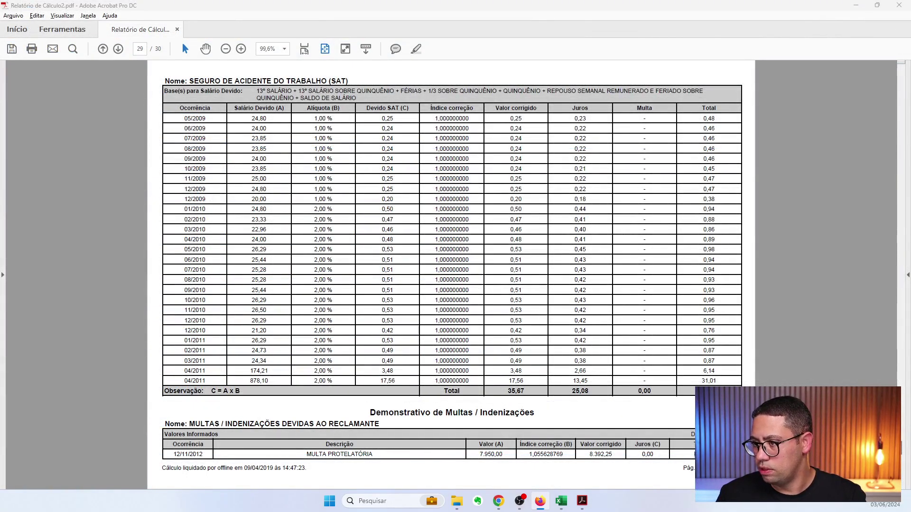
Highlight the MULTA PROTELATÓRIA row in the Resumo do Cálculo on the PDF report's first page
left_click_drag(904, 456, 904, 71)
left_click_drag(274, 331, 706, 331)
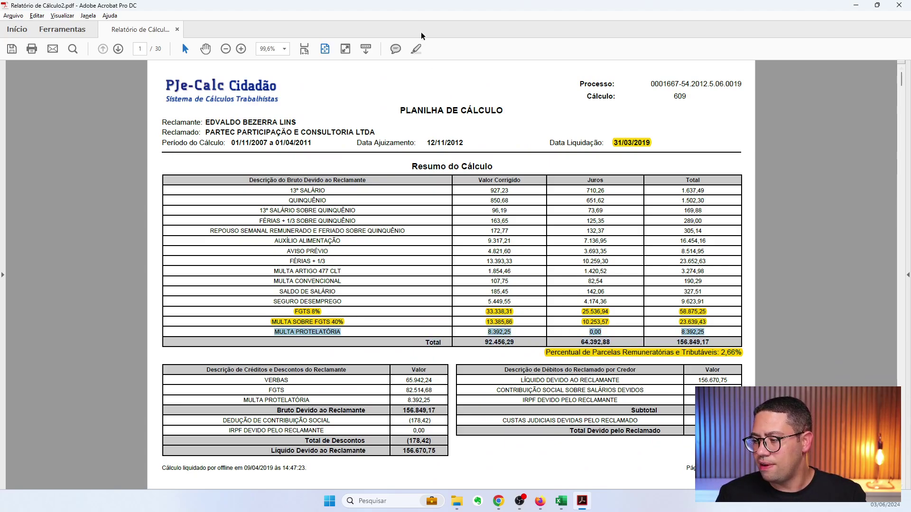
left_click(416, 48)
Examine the corrected values and interest of the remaining items, 13º SALÁRIO to SEGURO DESEMPREGO, against the highlighted FGTS and penalty rows
left_click_drag(706, 303, 271, 189)
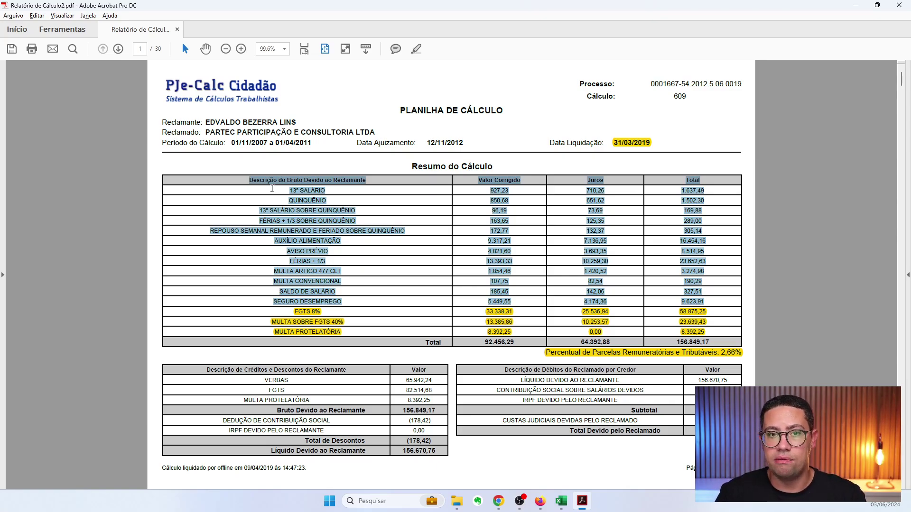
left_click(422, 251)
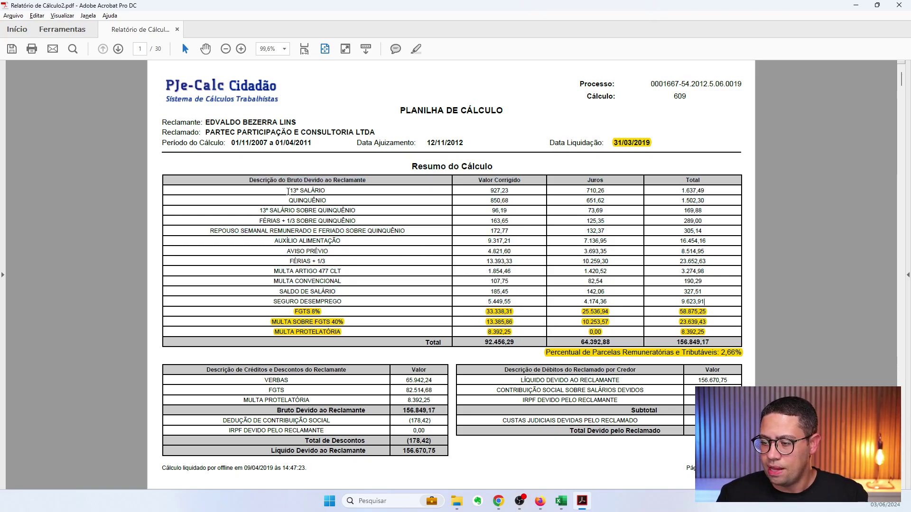
left_click_drag(490, 191, 512, 302)
left_click(513, 300)
left_click_drag(533, 164, 459, 290)
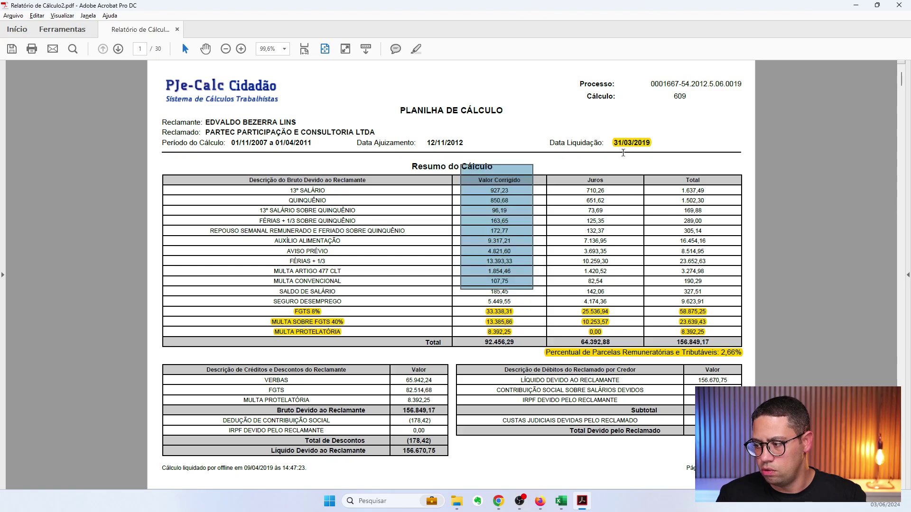
left_click_drag(623, 160, 586, 303)
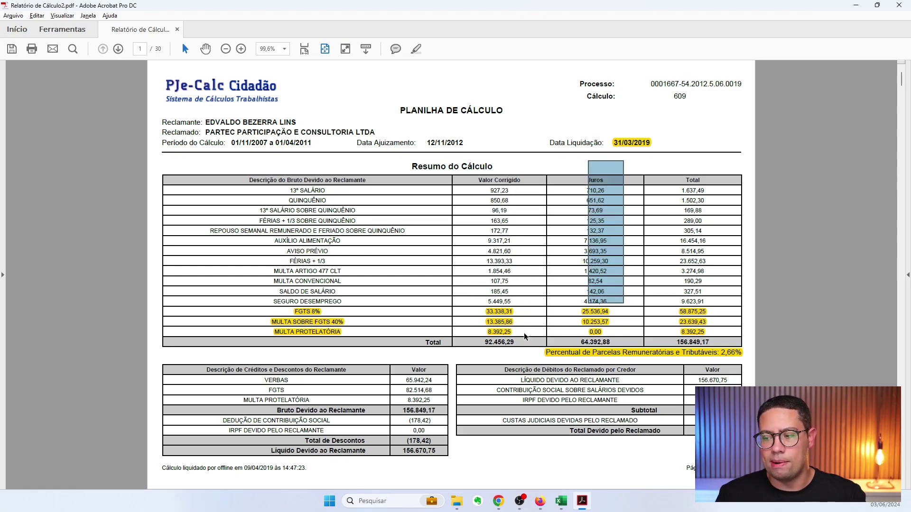
left_click(507, 323)
left_click_drag(525, 309, 473, 333)
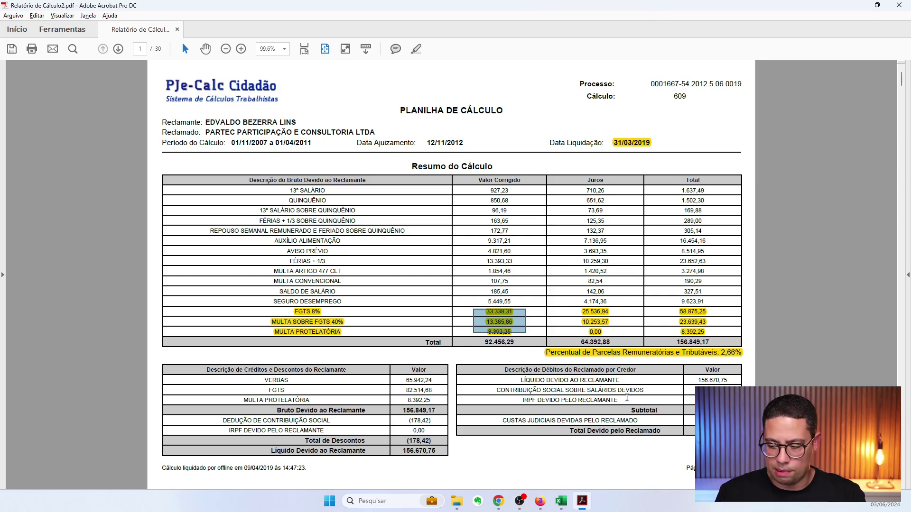
Transfer the principal tributável 2.232,32 from the Excel sheet to the instalment value of Verbas Tributáveis in PJe-Calc
left_click(561, 501)
left_click_drag(156, 273, 154, 293)
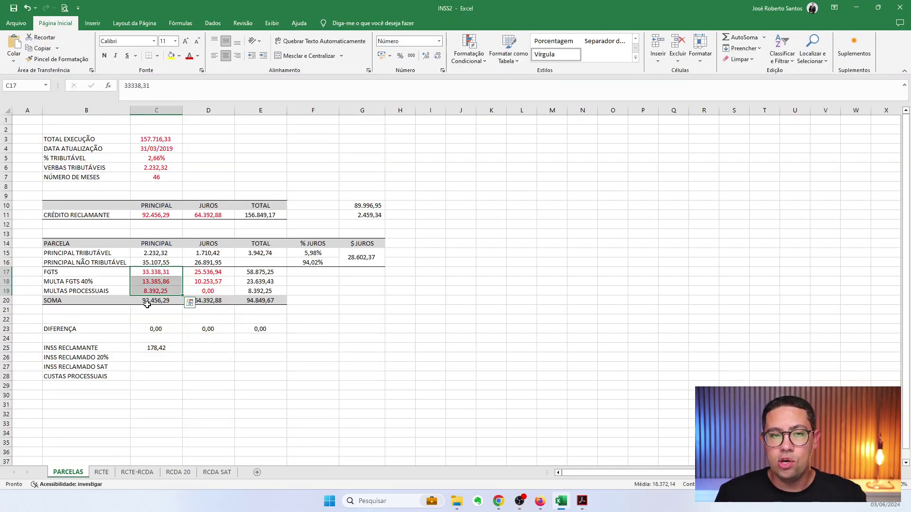
left_click(156, 253)
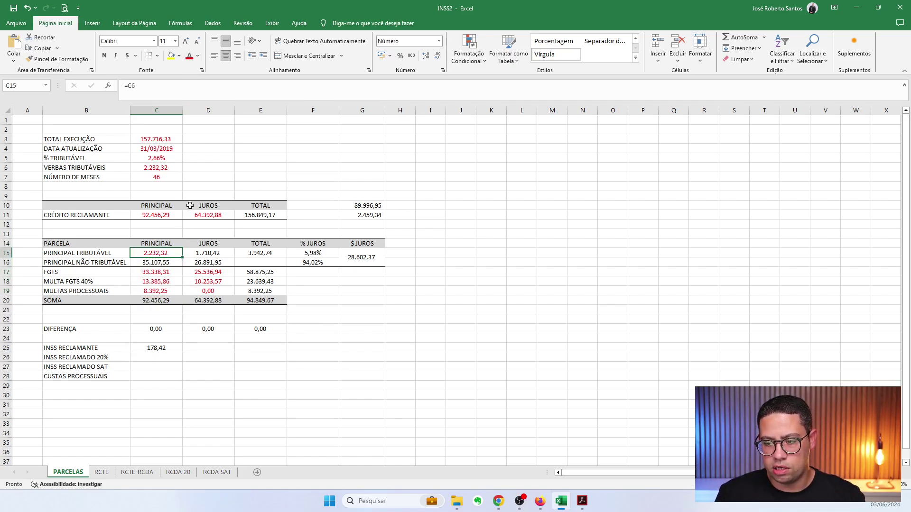
left_click(160, 166)
key("F2")
left_click(162, 253)
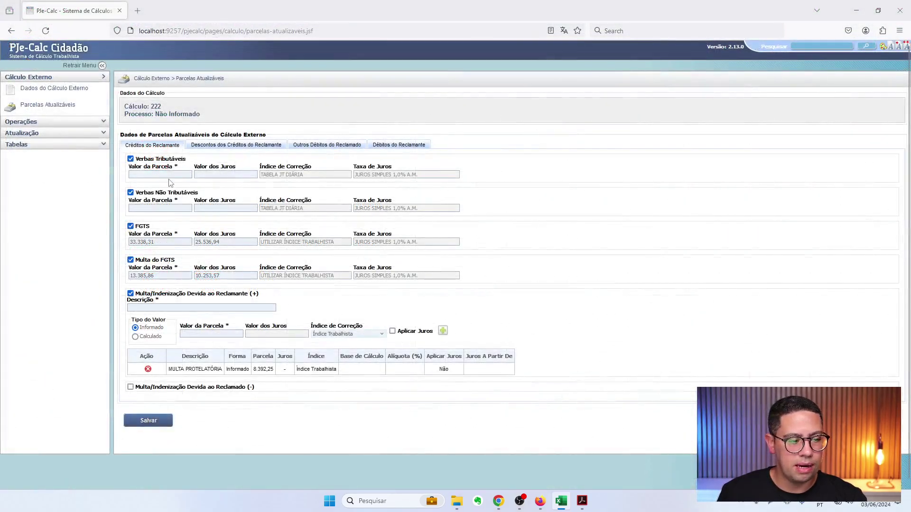
left_click(168, 175)
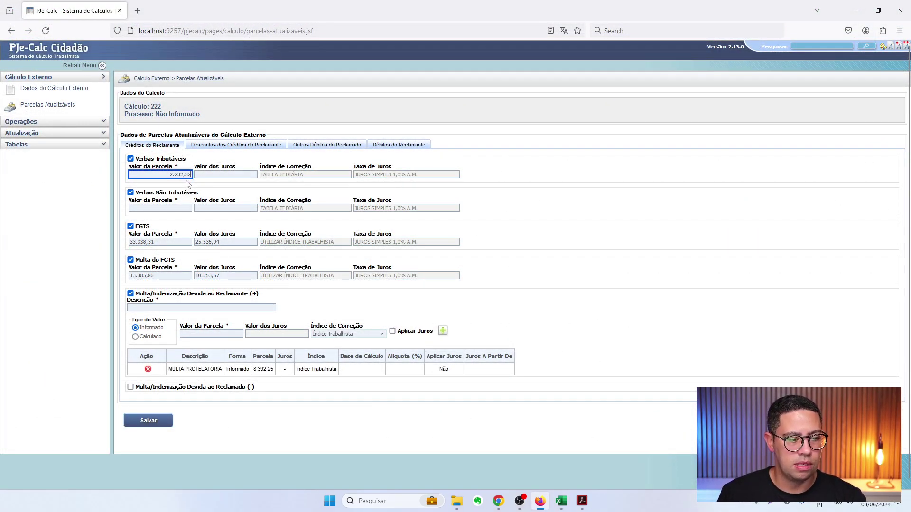
Check the Verbas Não Tributáveis fields, and examine the formula for PRINCIPAL NÃO TRIBUTÁVEL in the Excel sheet
left_click(251, 176)
left_click(162, 208)
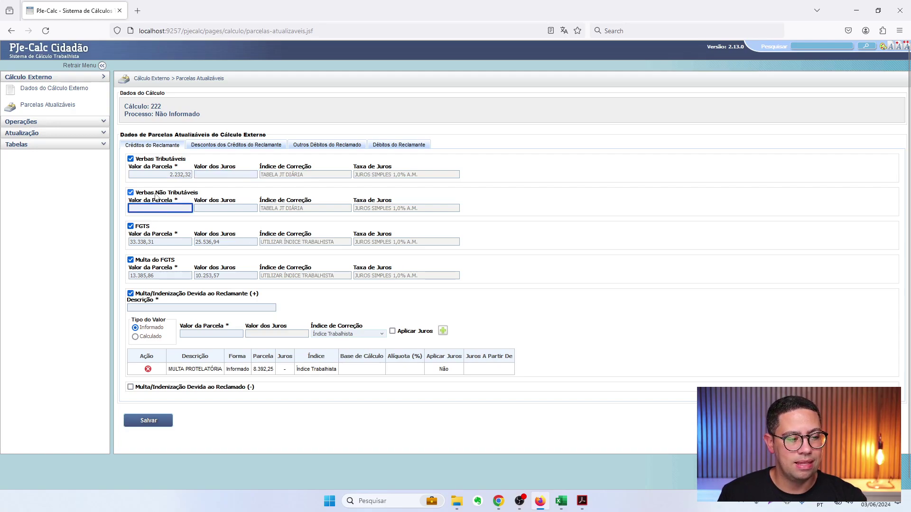
left_click(225, 207)
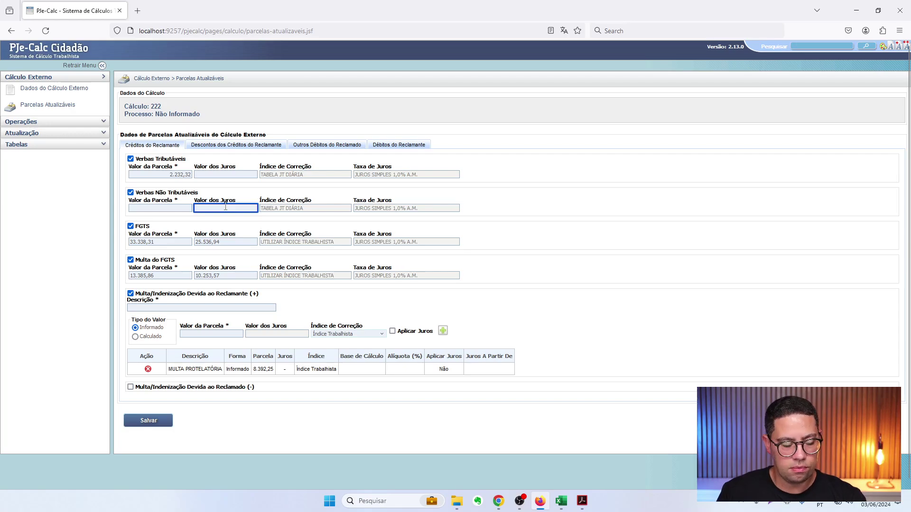
key("alt+Tab")
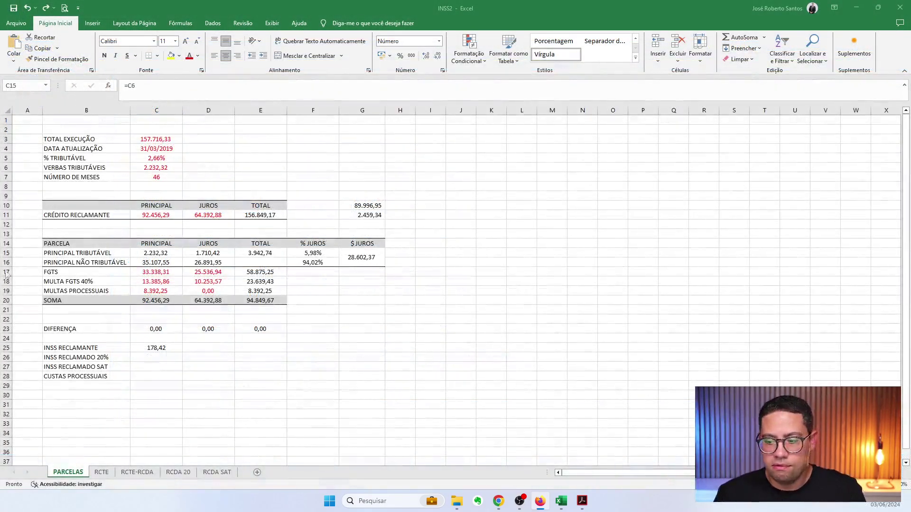
left_click(189, 56)
left_click(159, 262)
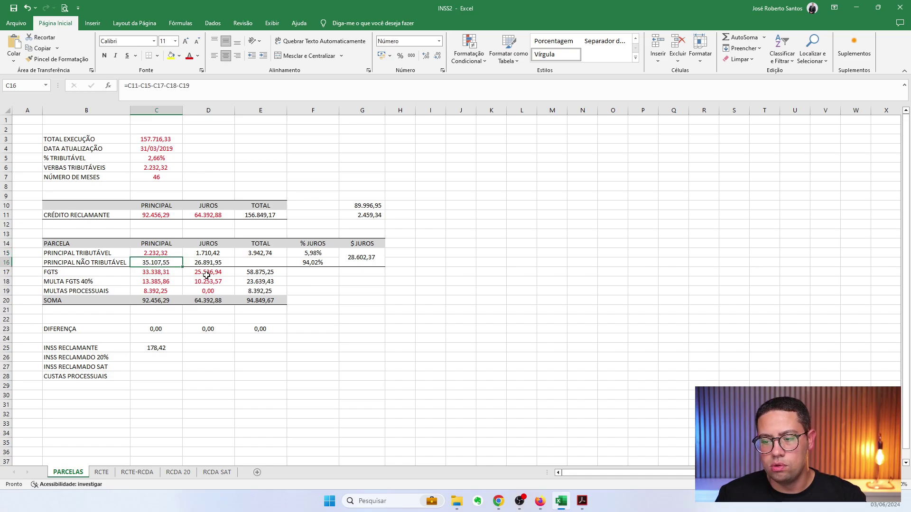
Recalculate the non-taxable principal in cell C29 with the formula =C11-C17-C18-C19-C15
left_click(162, 384)
type("=")
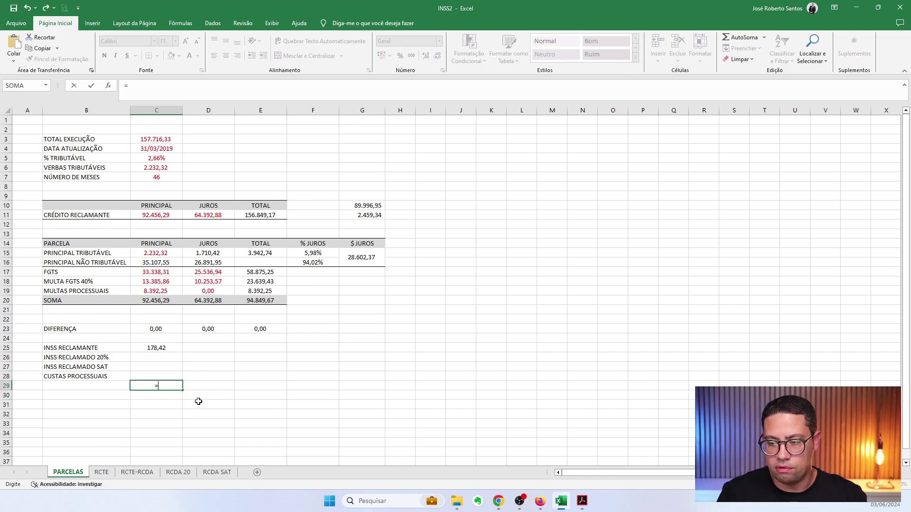
left_click(158, 215)
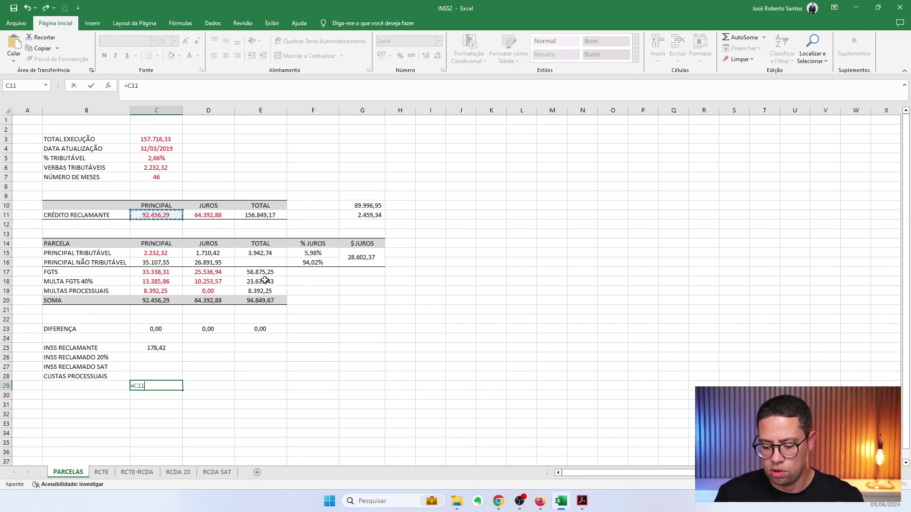
type("-")
left_click(164, 272)
type("-")
left_click(167, 281)
type("-")
left_click(167, 291)
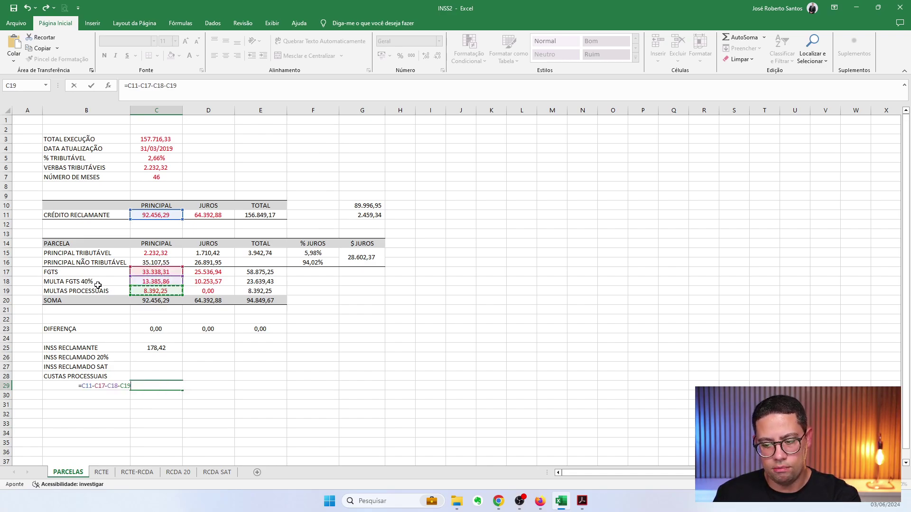
type("-")
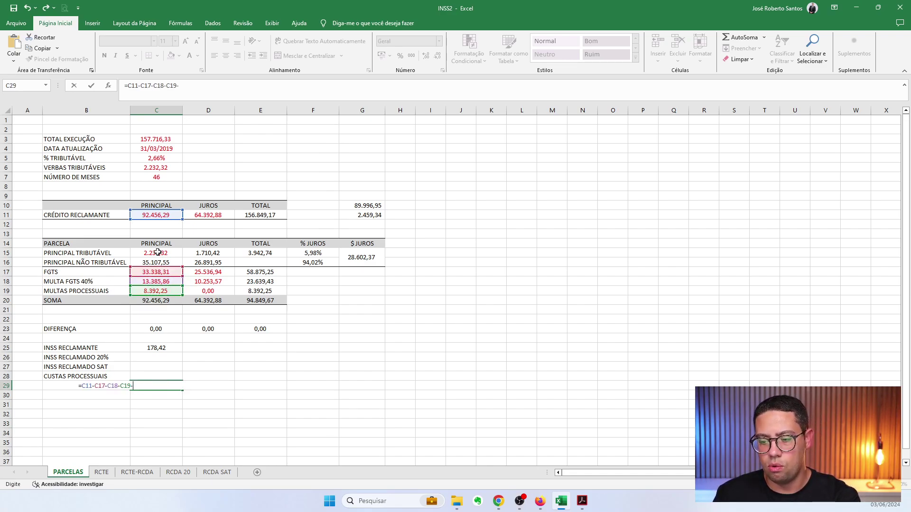
left_click(162, 251)
key("Return")
left_click(159, 388)
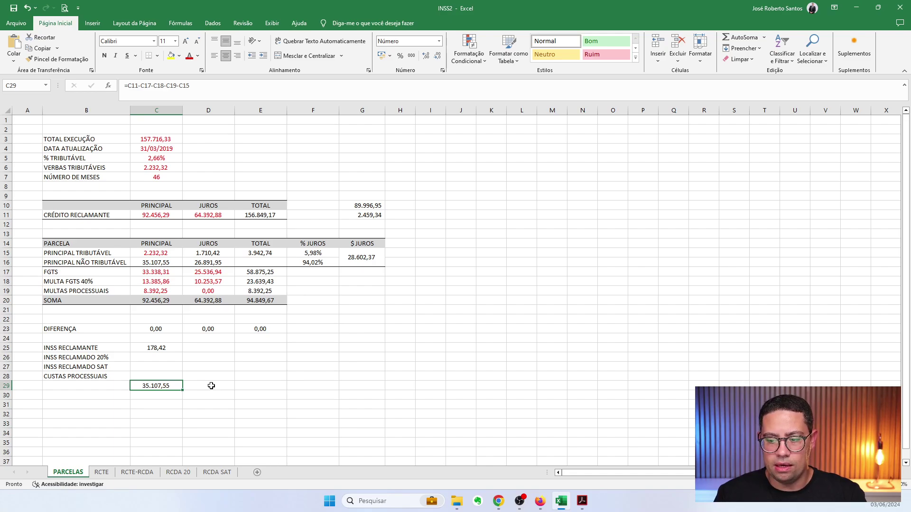
Rename the PRINCIPAL TRIBUTÁVEL label in cell B15 to VERBA TRIBUTÁVEL
left_click_drag(69, 272, 64, 287)
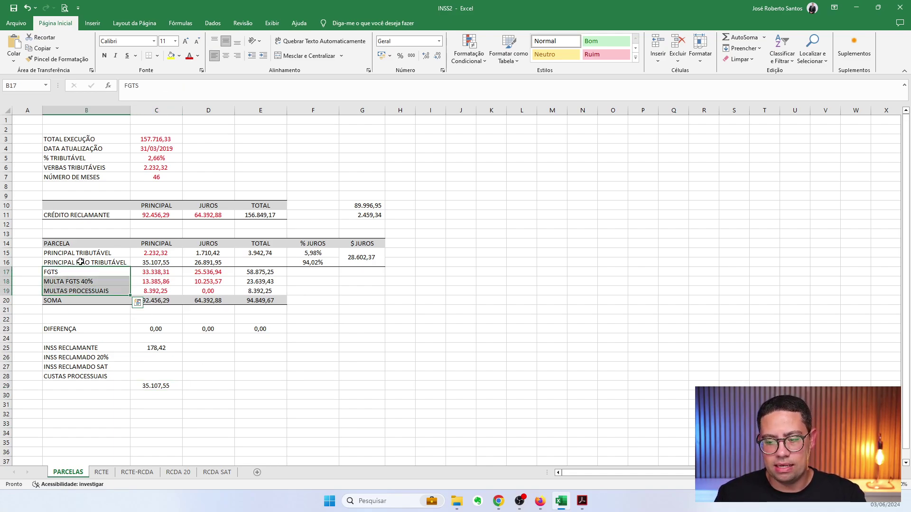
left_click_drag(65, 251, 67, 263)
double_click(65, 254)
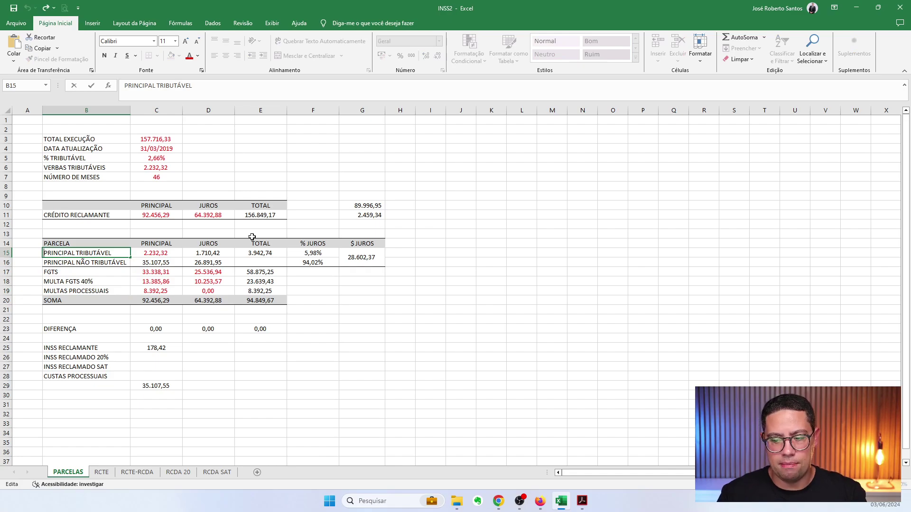
key("shift+Home")
type("ver")
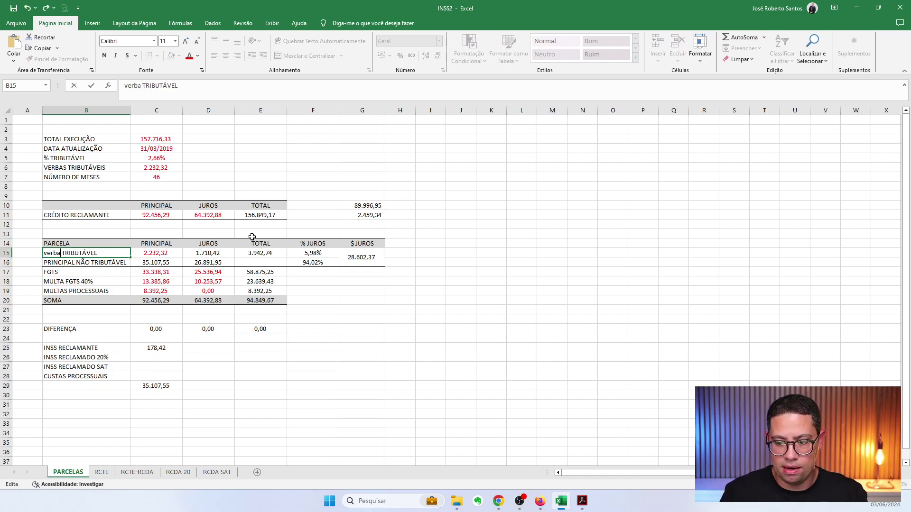
key("BackSpace")
key("BackSpace")
key("BackSpace")
key("Caps_Lock")
type("VERBA")
key("Return")
Rename the PRINCIPAL NÃO TRIBUTÁVEL label in cell B16 to VERBA NÃO TRIBUTÁVEL
key("F2")
key("ctrl+Left")
key("ctrl+Left")
key("Left")
key("shift+Home")
type("BVERBA")
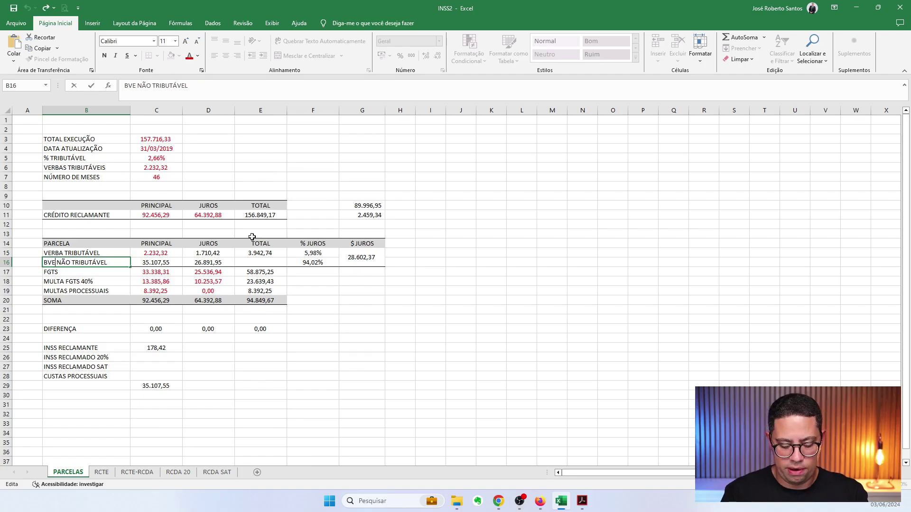
key("Home")
key("Delete")
key("Return")
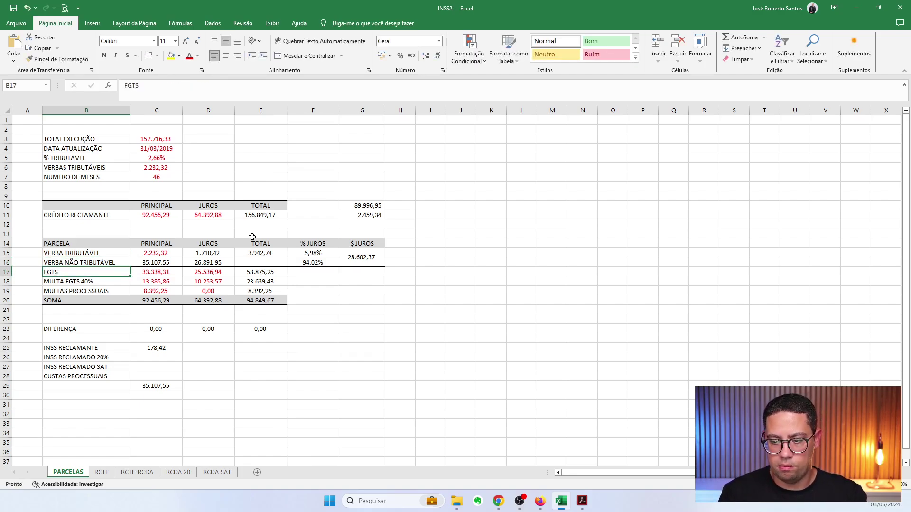
Compare the VERBA NÃO TRIBUTÁVEL principal formula with the one in C29, and trace it to the CRÉDITO RECLAMANTE principal
left_click(154, 264)
left_click(167, 95)
key("Escape")
double_click(160, 386)
key("Escape")
left_click(158, 215)
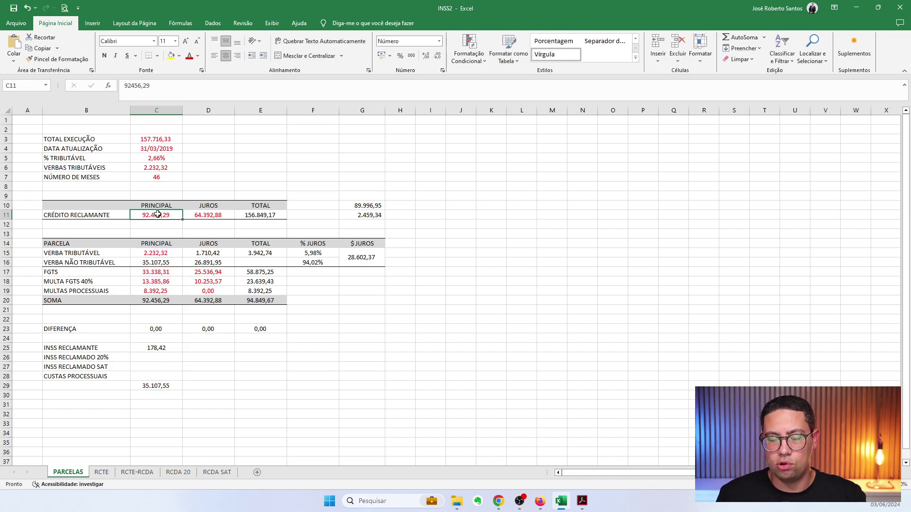
Check the Valor Corrigido amounts for the total, multa protelatória, multa sobre FGTS 40% and FGTS 8% in the PDF report
left_click(582, 501)
left_click_drag(490, 341, 522, 345)
left_click(496, 333)
left_click(509, 321)
left_click(506, 312)
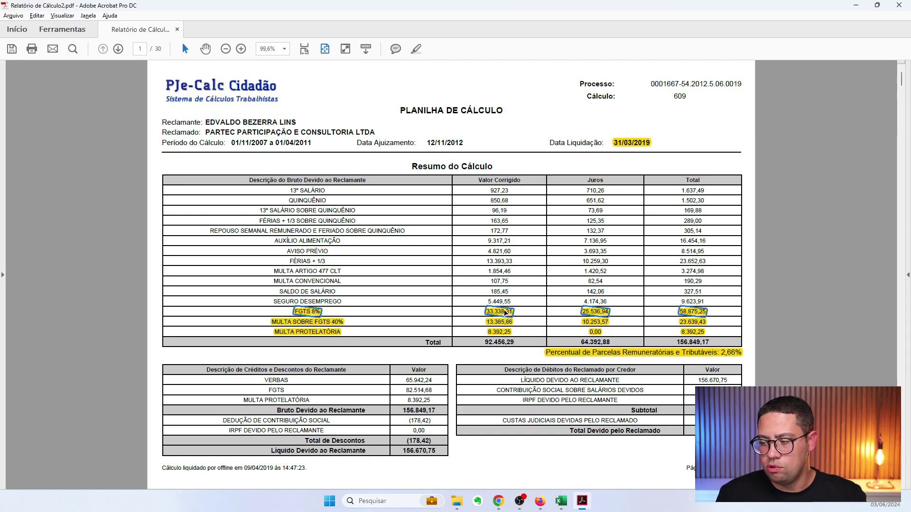
key("alt+Tab")
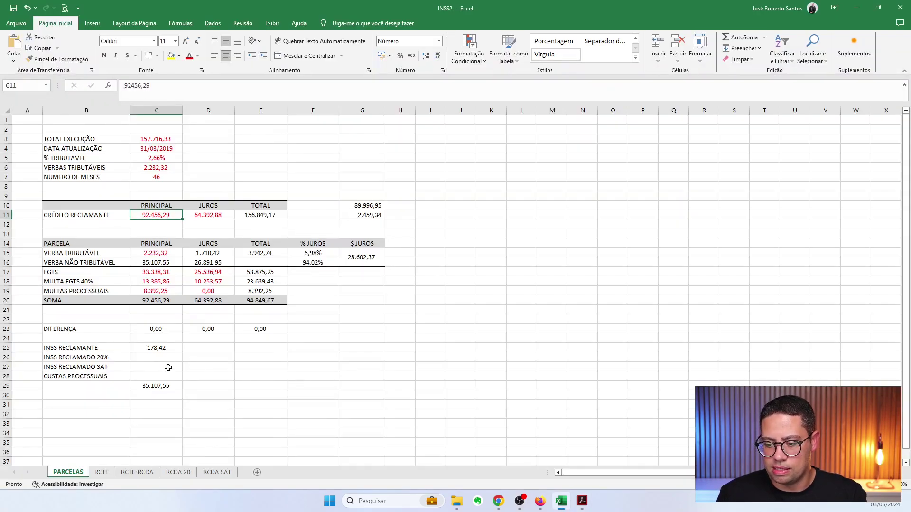
Calculate the remaining principal in cell C31 with the formula =C11-C17-C18-C19
left_click(162, 404)
type("=")
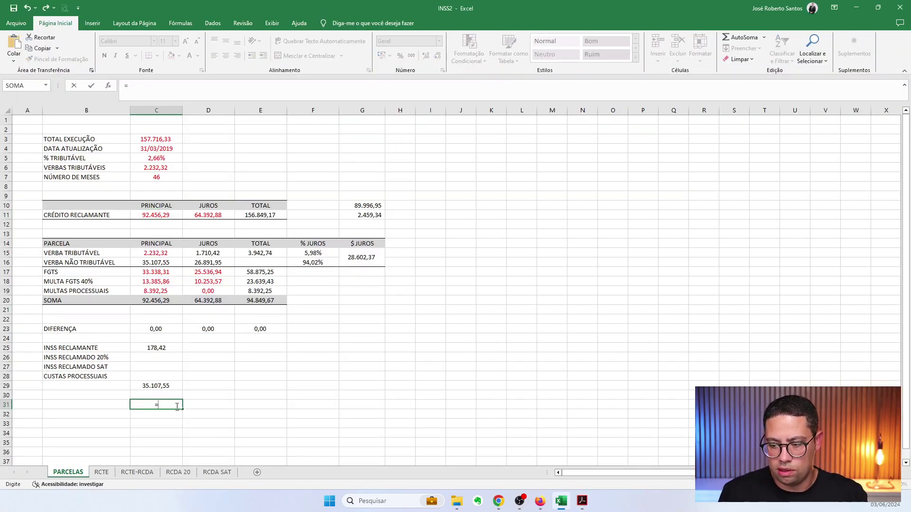
left_click(158, 214)
type("-")
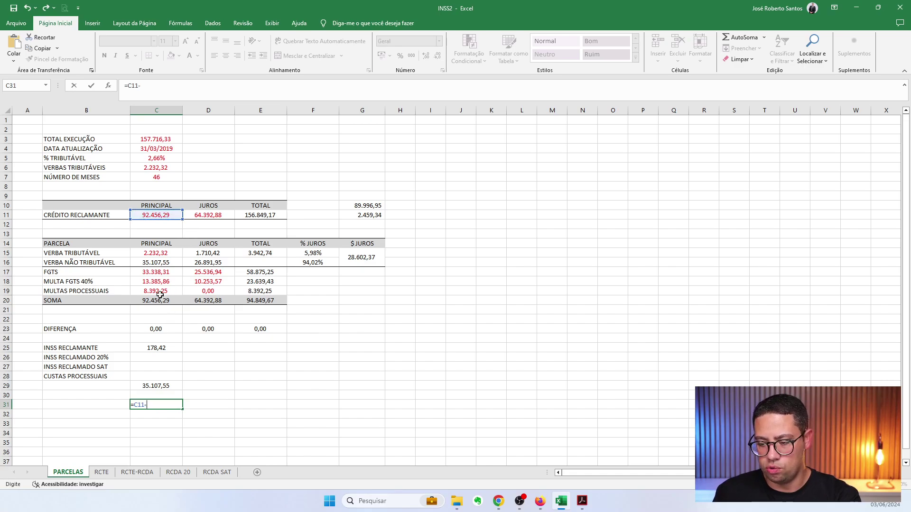
left_click(162, 272)
type("-")
left_click(156, 281)
type("-")
left_click(173, 292)
key("ctrl+Return")
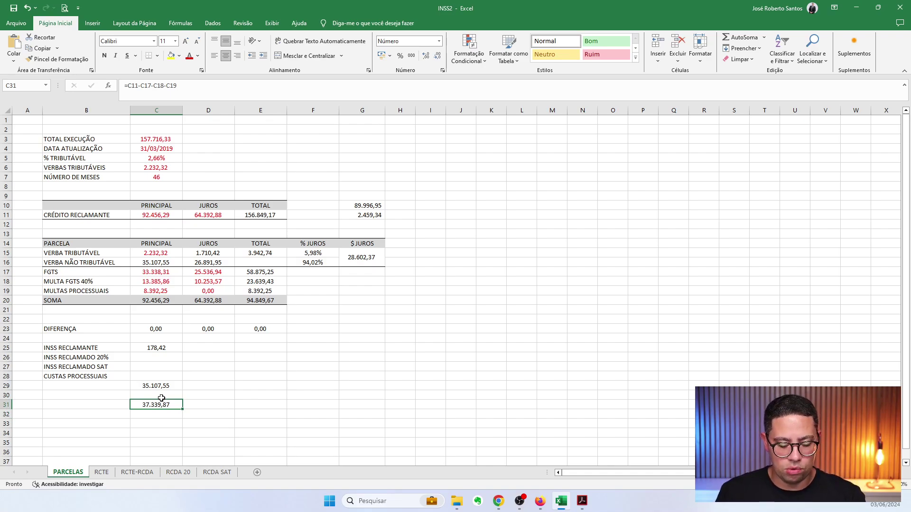
Review the principal cells for VERBA TRIBUTÁVEL and VERBA NÃO TRIBUTÁVEL, and label cell B31 TOTAL
left_click(144, 255)
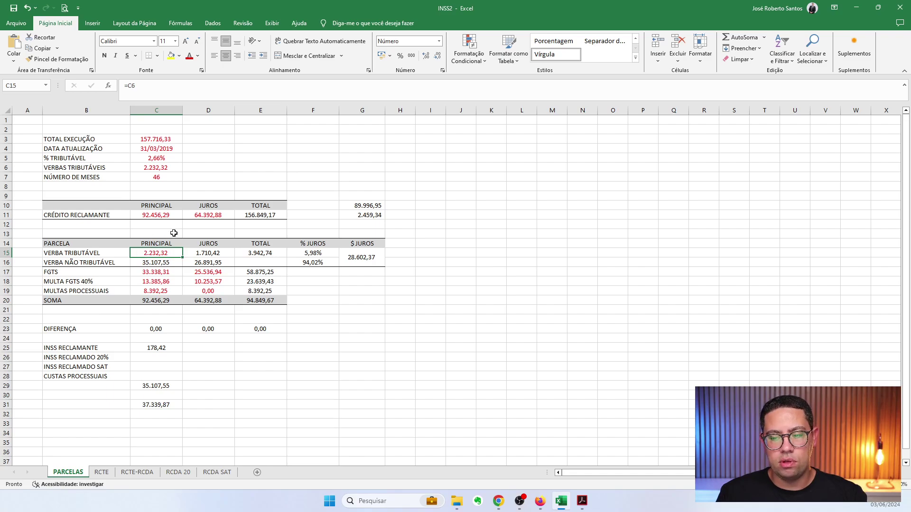
left_click(163, 261)
left_click(104, 405)
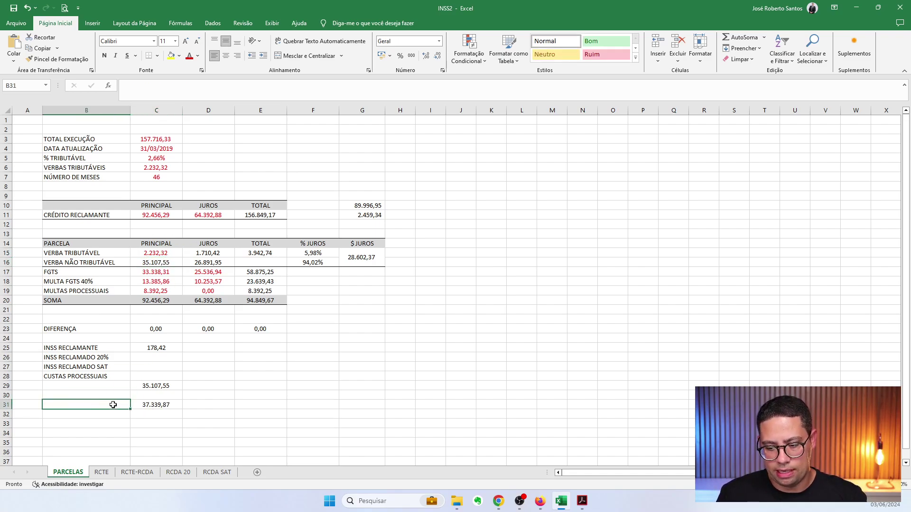
type("TOTAL")
key("Return")
Add a TRIBUTÁVEL row in B32 and C32 that references the VERBA TRIBUTÁVEL principal in C15
type("TRIBUTÁVEL")
key("Tab")
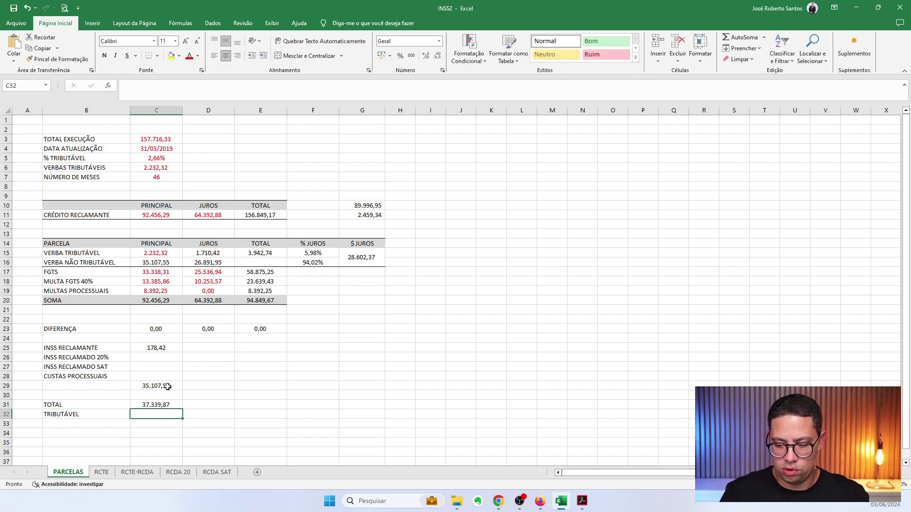
type("=")
left_click(161, 253)
key("Return")
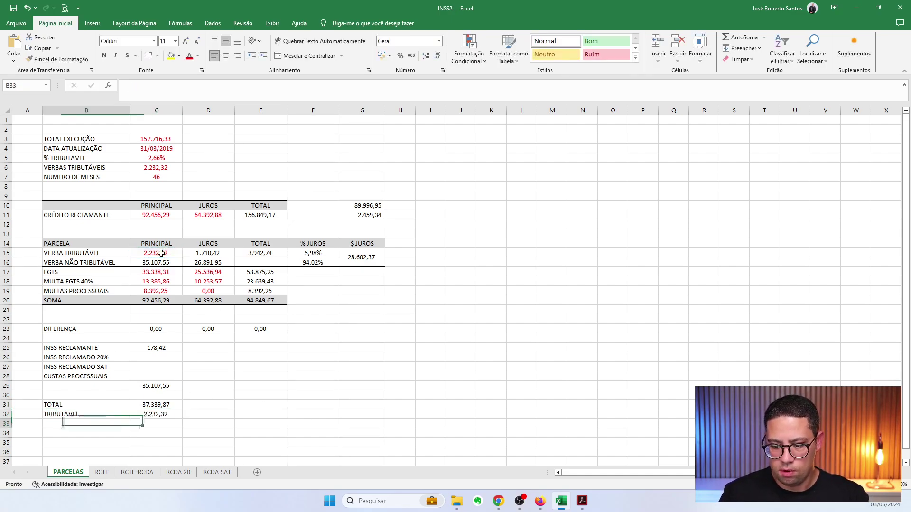
Label cell B33 NÃO TRIBUTÁVEL
type("NB")
key("BackSpace")
type("ÃO T")
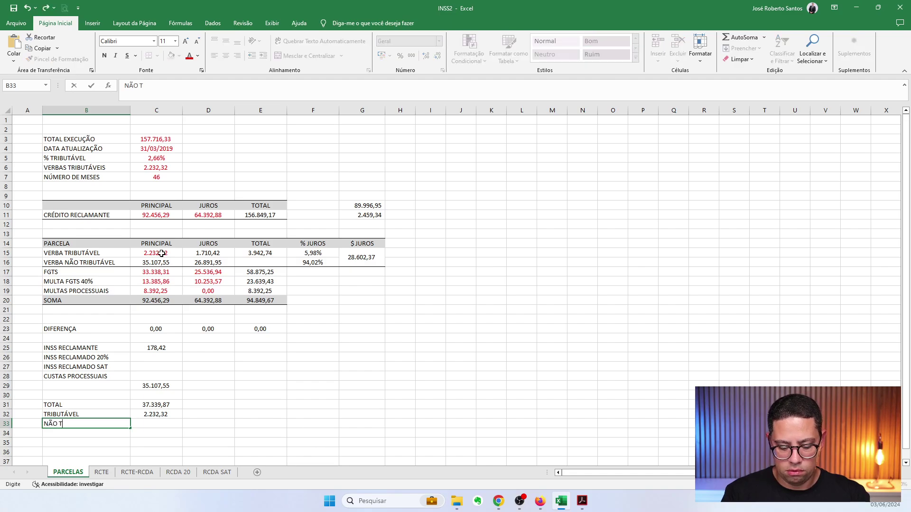
type("RIBUTÁVE")
key("Tab")
key("Left")
key("F2")
type("L")
key("Tab")
Calculate the NÃO TRIBUTÁVEL amount in cell C33 with the formula =C31-C32
type("=")
key("Up")
key("Up")
key("Up")
key("Up")
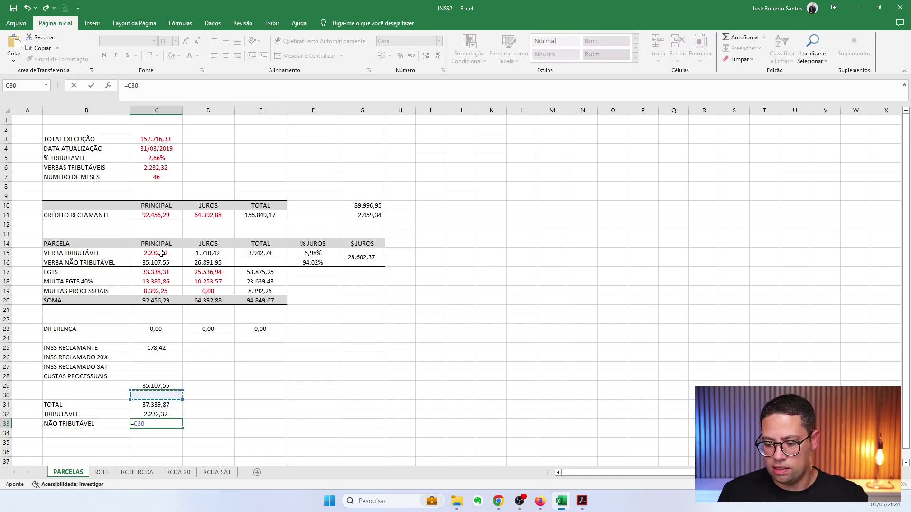
key("Down")
key("Down")
type("-")
key("Up")
key("Return")
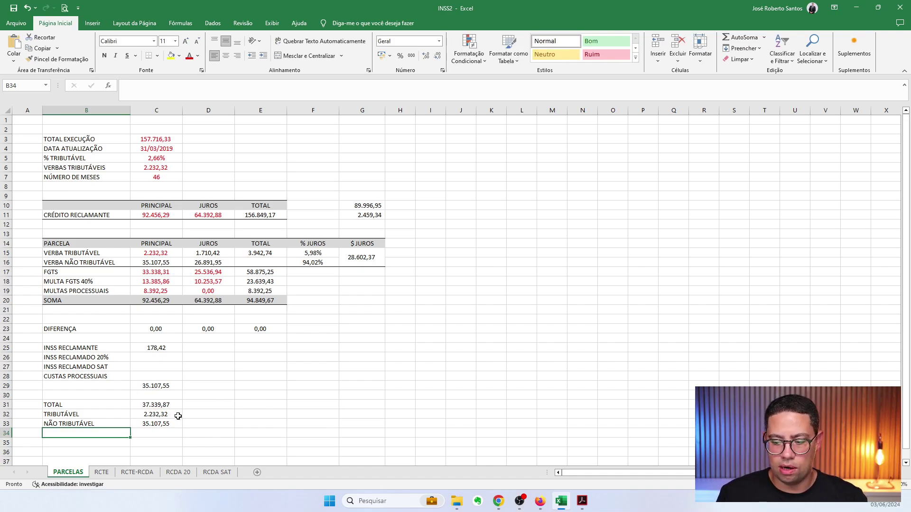
Enter the NÃO TRIBUTÁVEL result 35.107,55 as the Valor da Parcela of Verbas Não Tributáveis in PJe-Calc
left_click(164, 423)
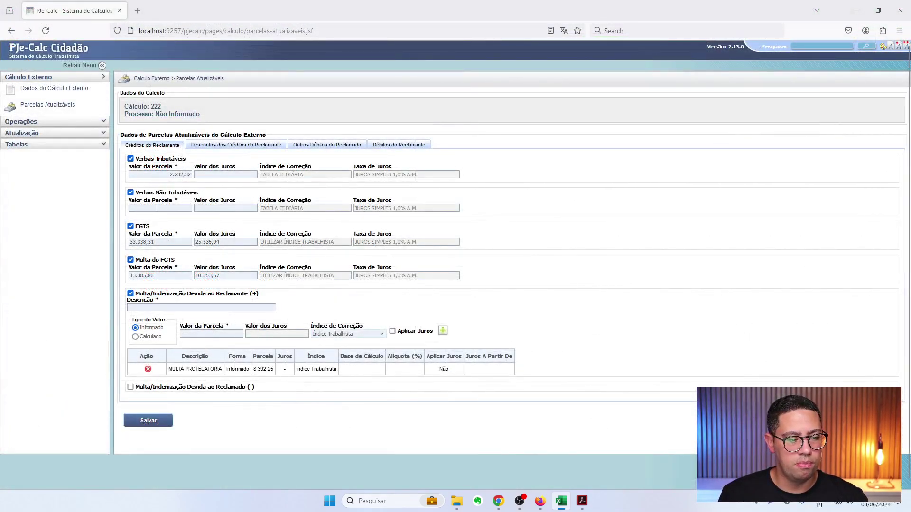
left_click(157, 208)
key("Tab")
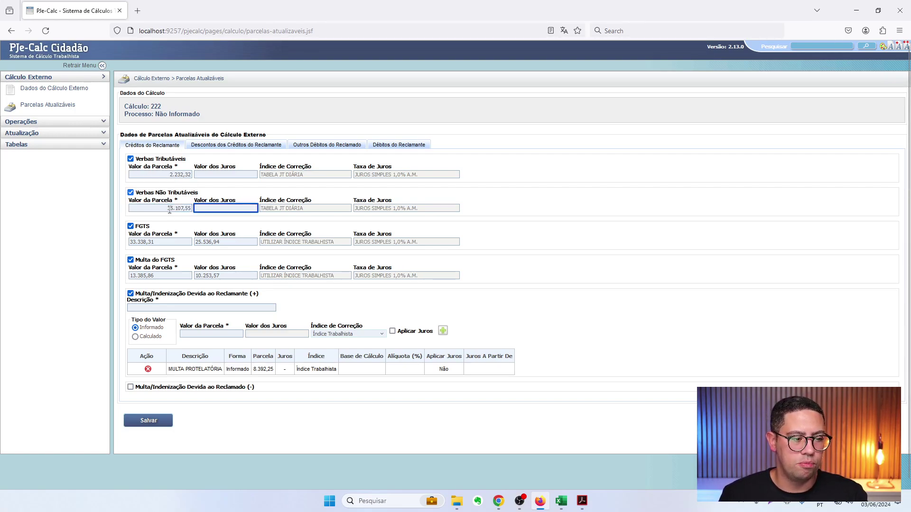
key("Tab")
key("Tab")
key("Tab")
key("Tab")
key("Tab")
key("Tab")
key("Tab")
Leave Valor dos Juros blank for Verbas Tributáveis and Verbas Não Tributáveis, and save the Créditos do Reclamante instalments
left_click(225, 175)
left_click(223, 208)
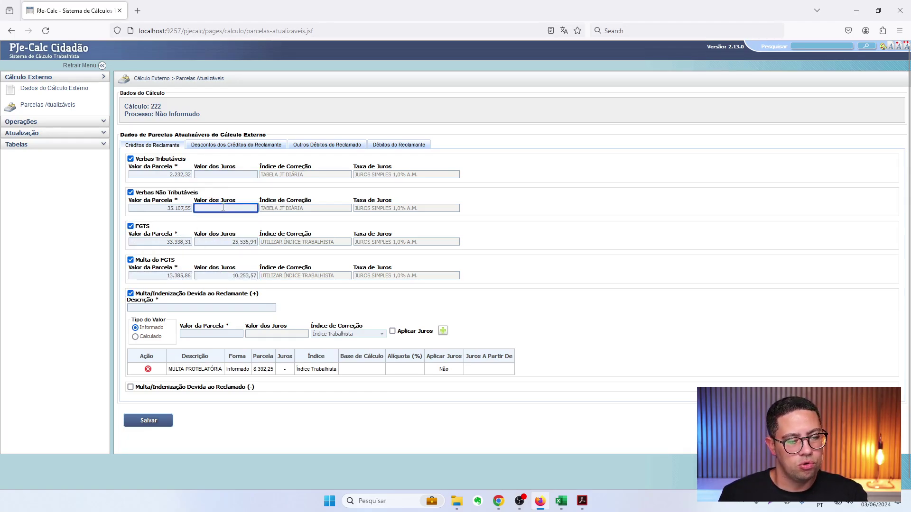
left_click(149, 420)
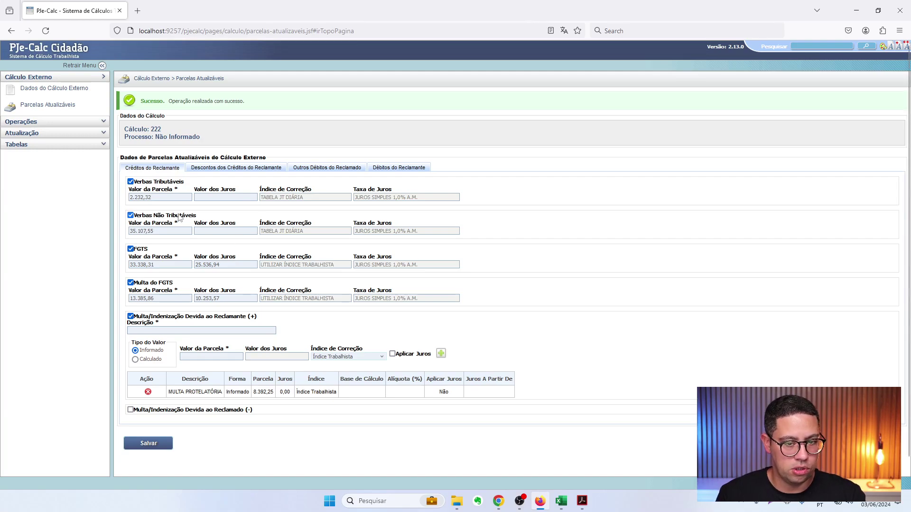
Review the Apurar Imposto de Renda and Incidir sobre Juros de Mora options in the external calculation parameters
left_click(53, 88)
left_click(218, 128)
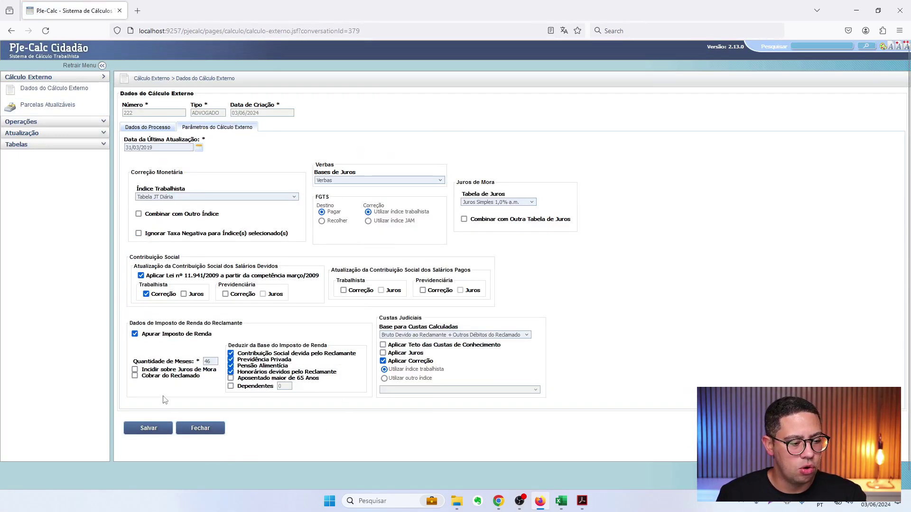
left_click_drag(142, 337, 221, 338)
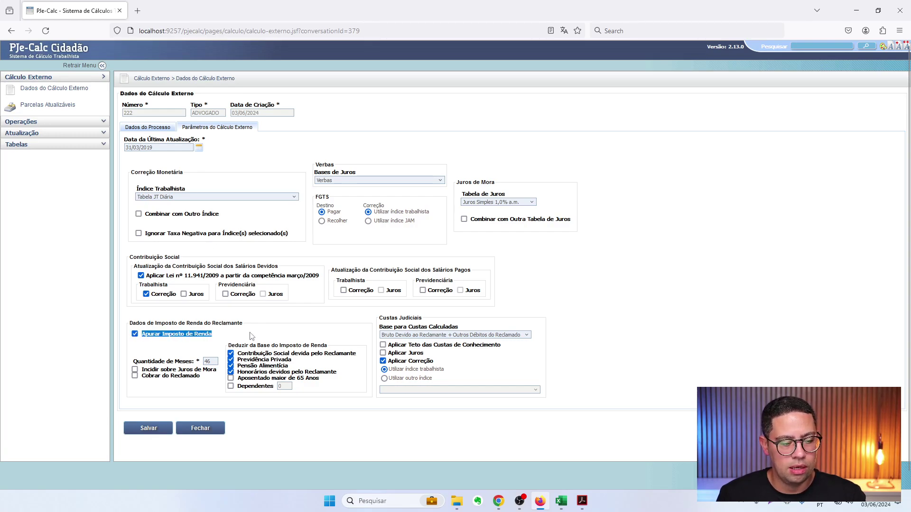
left_click_drag(142, 372, 220, 373)
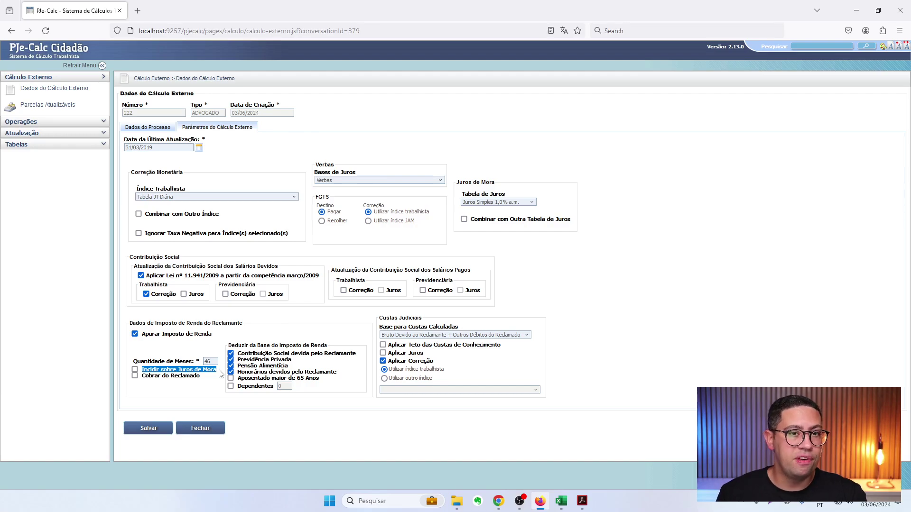
Examine the Verbas Tributáveis and Verbas Não Tributáveis entries and their Valor dos Juros fields in Parcelas Atualizáveis
left_click(47, 105)
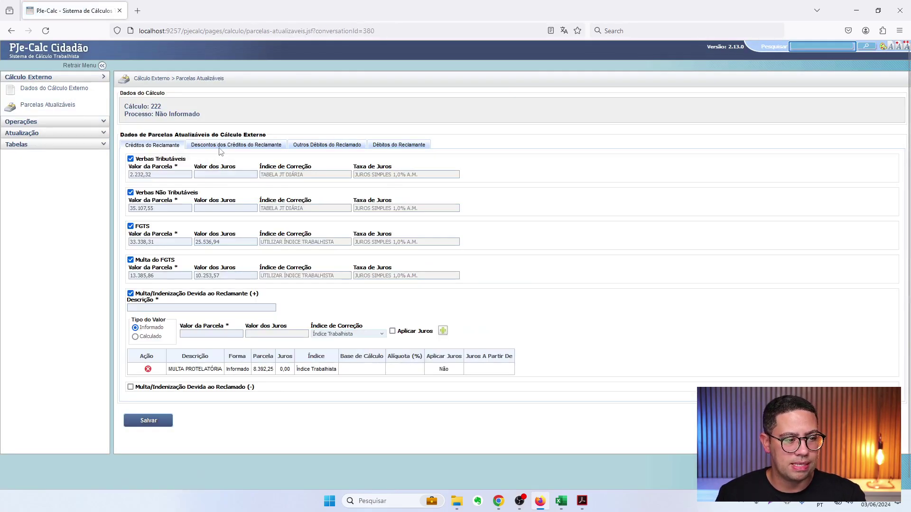
left_click_drag(139, 158, 172, 159)
left_click_drag(156, 193, 204, 194)
left_click(211, 175)
left_click(221, 208)
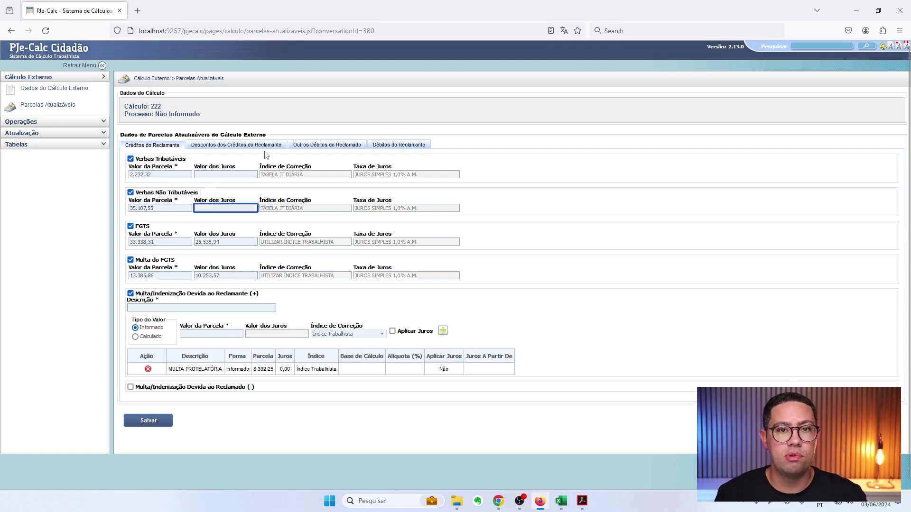
left_click(214, 174)
left_click_drag(156, 159, 172, 160)
left_click(212, 173)
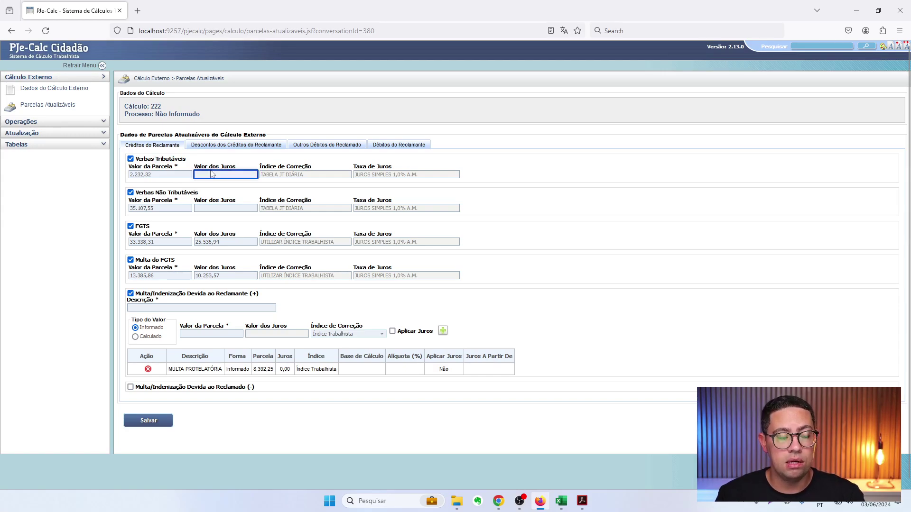
Try out the Incidir sobre Juros de Mora option in the external calculation parameters and return to the Parcelas Atualizáveis interest fields without saving
left_click(50, 90)
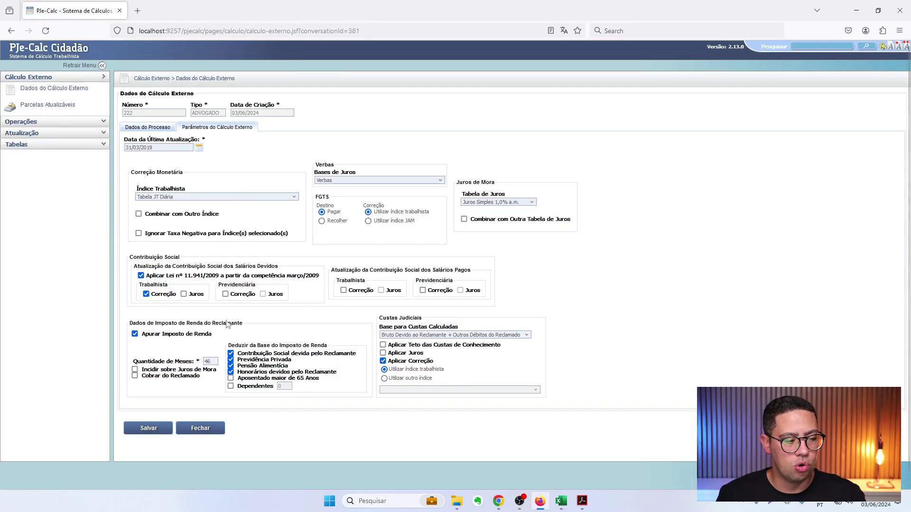
left_click(157, 370)
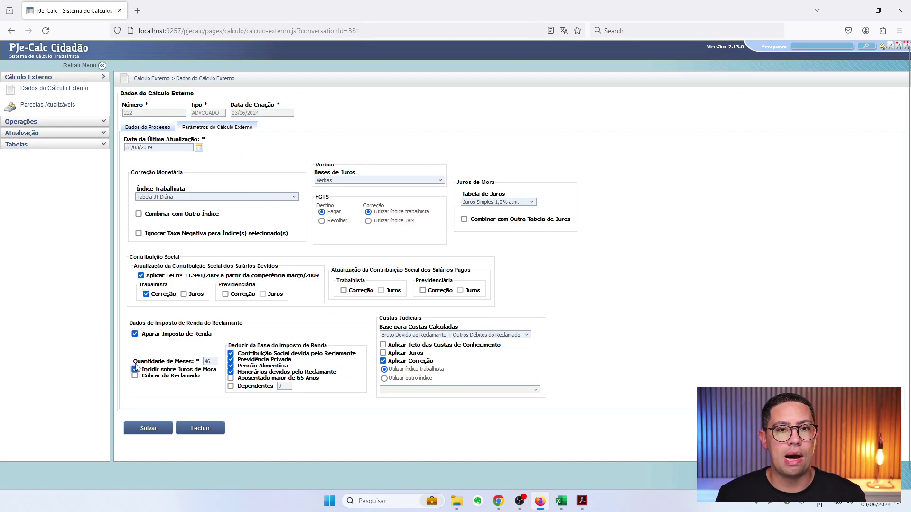
left_click(58, 108)
left_click(210, 174)
left_click(219, 208)
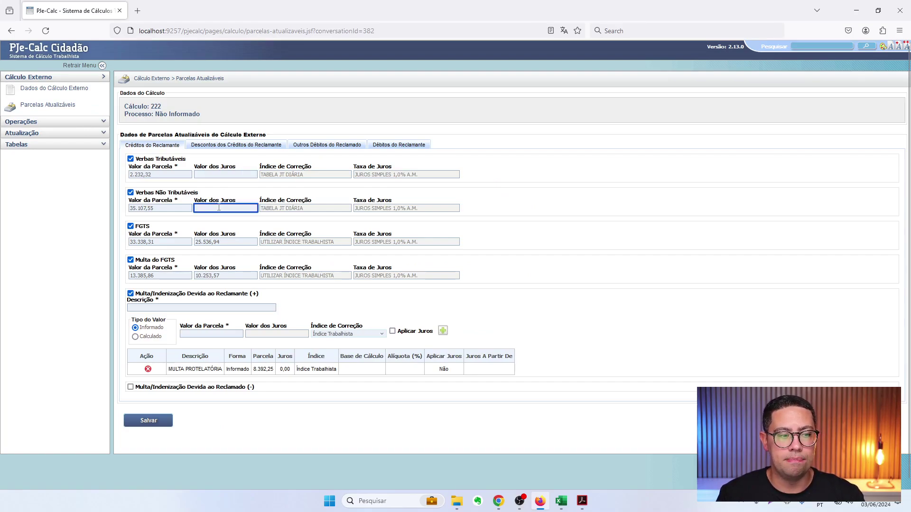
Enter trial Valor dos Juros amounts of 10.000,00 for Verbas Tributáveis and 5.000,00 for Verbas Não Tributáveis
left_click(154, 175)
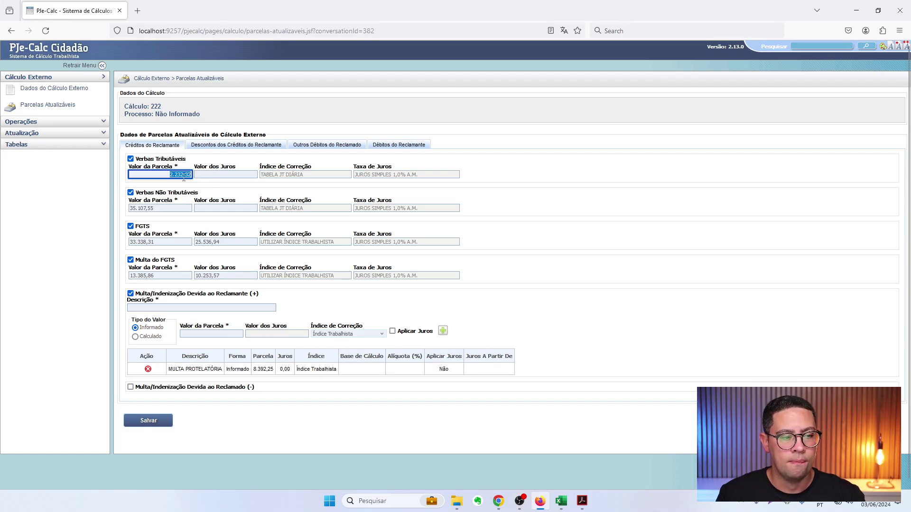
left_click(229, 174)
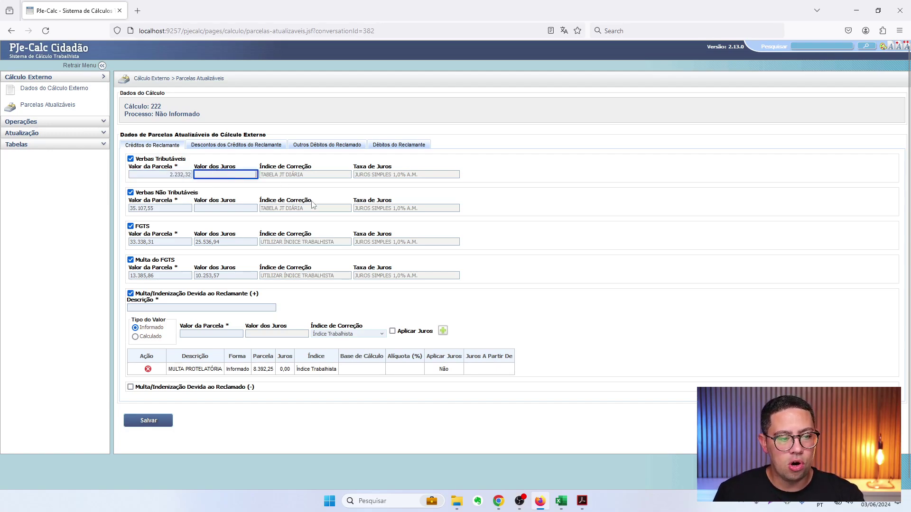
type("10.000,00")
key("Tab")
left_click(166, 175)
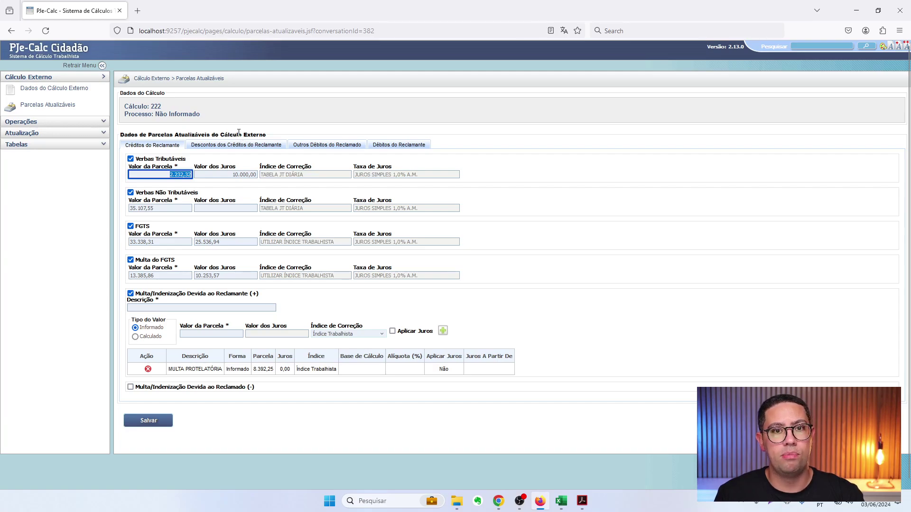
left_click(232, 174)
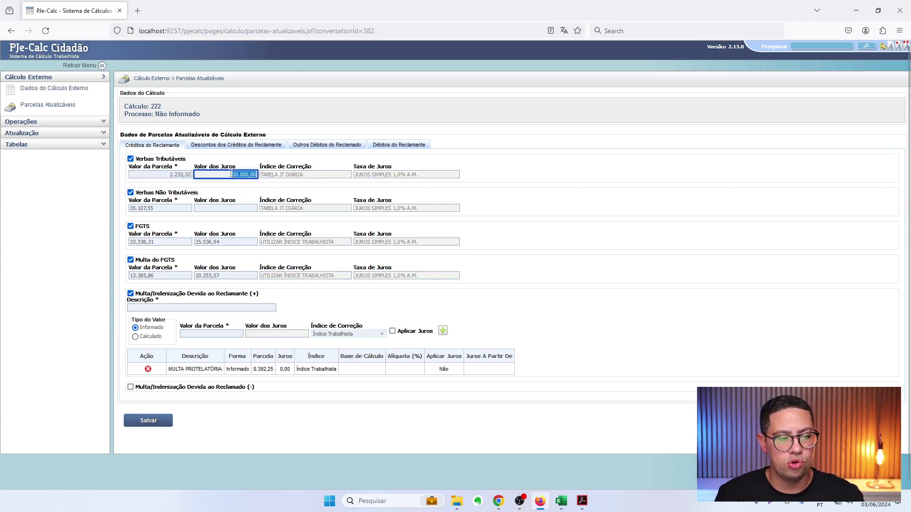
left_click(240, 210)
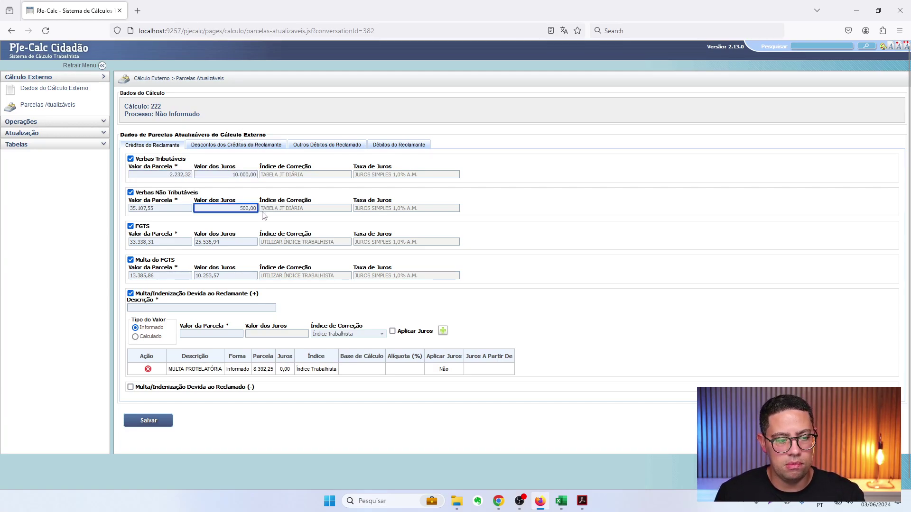
key("Tab")
left_click(241, 211)
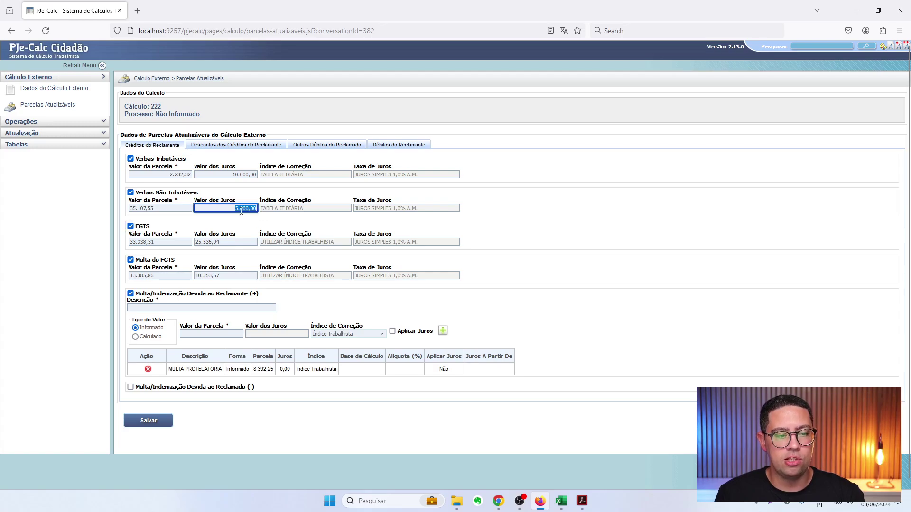
Clear the trial Valor dos Juros amounts from Verbas Tributáveis and Verbas Não Tributáveis
left_click(239, 175)
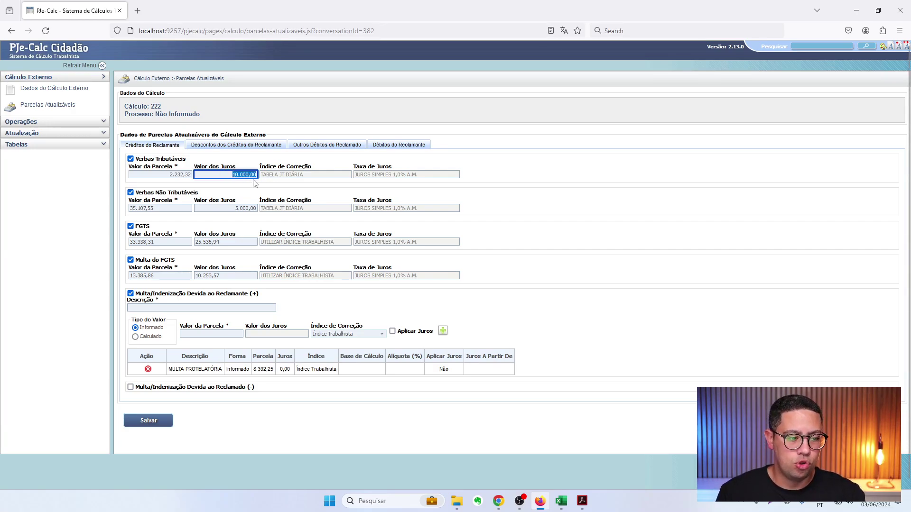
left_click(237, 207)
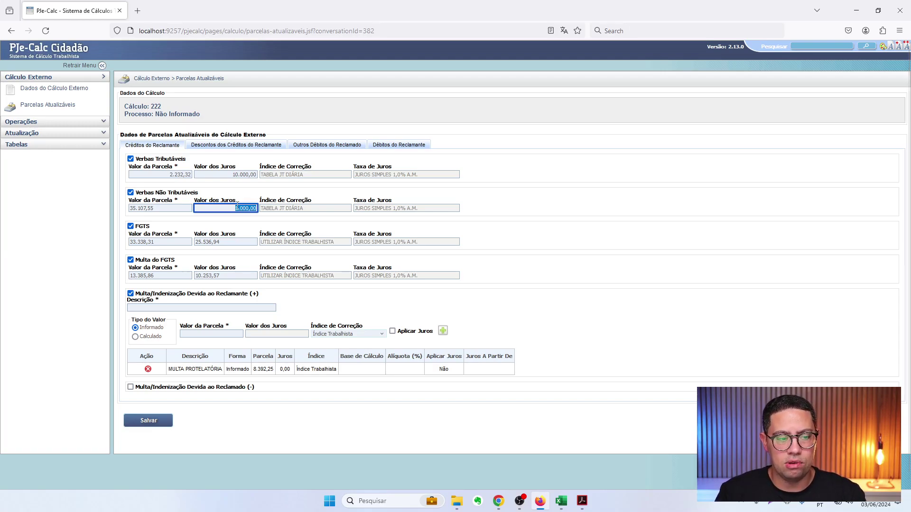
key("Delete")
key("shift+Tab")
key("shift+Tab")
key("Delete")
key("Tab")
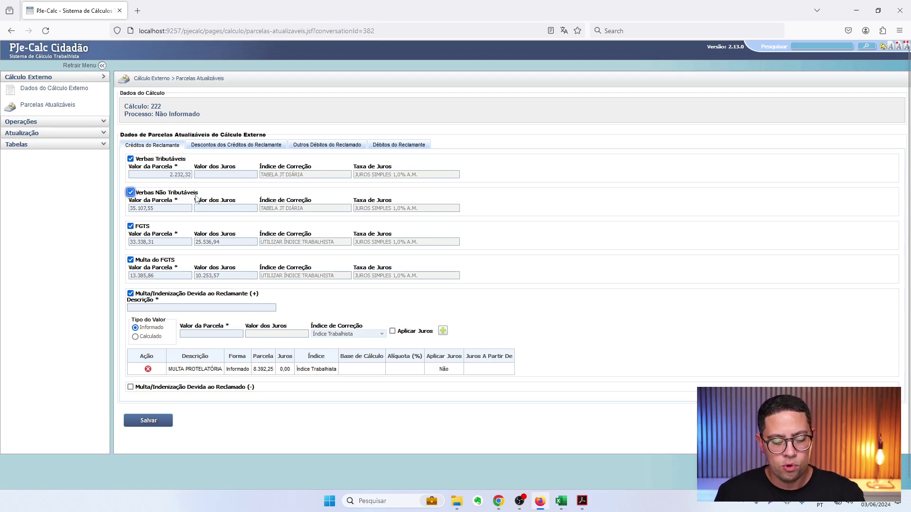
Switch to the INSS2 workbook in Excel and fill the principal amounts of the five instalments in C15:C19 with yellow
key("alt+Tab")
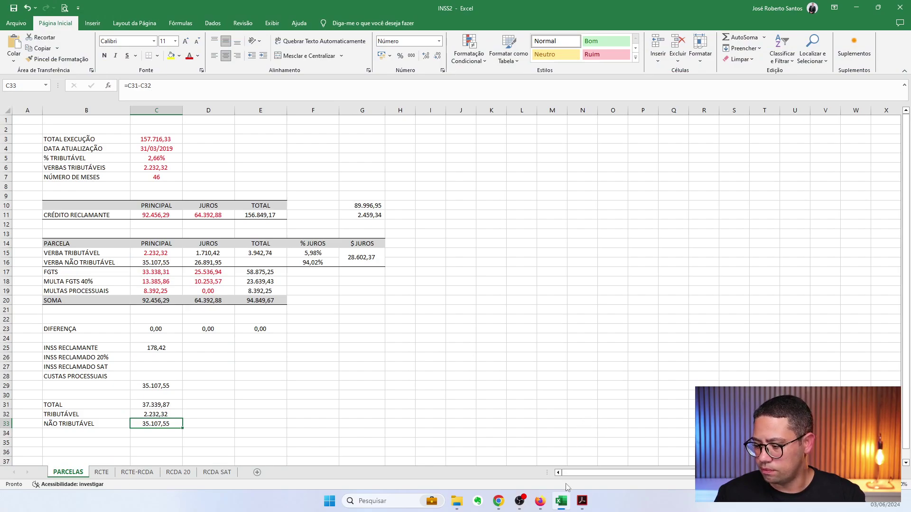
left_click(344, 287)
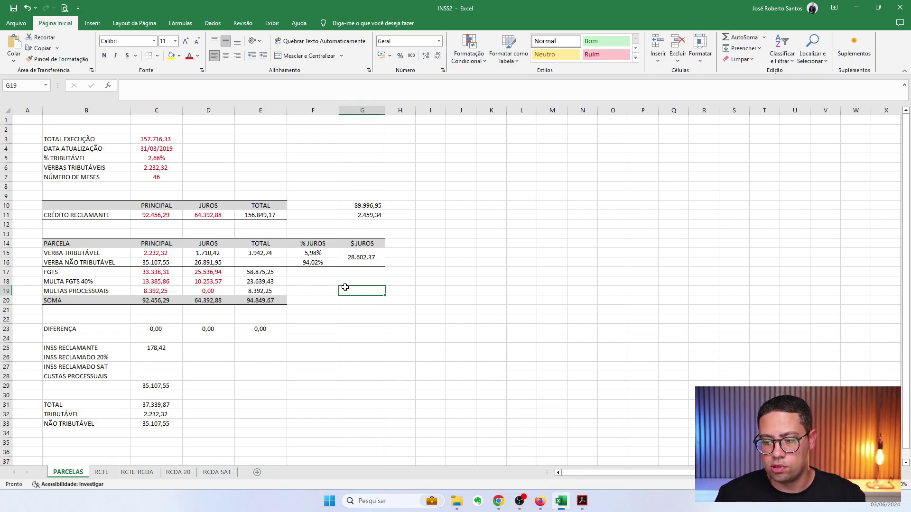
left_click(154, 264)
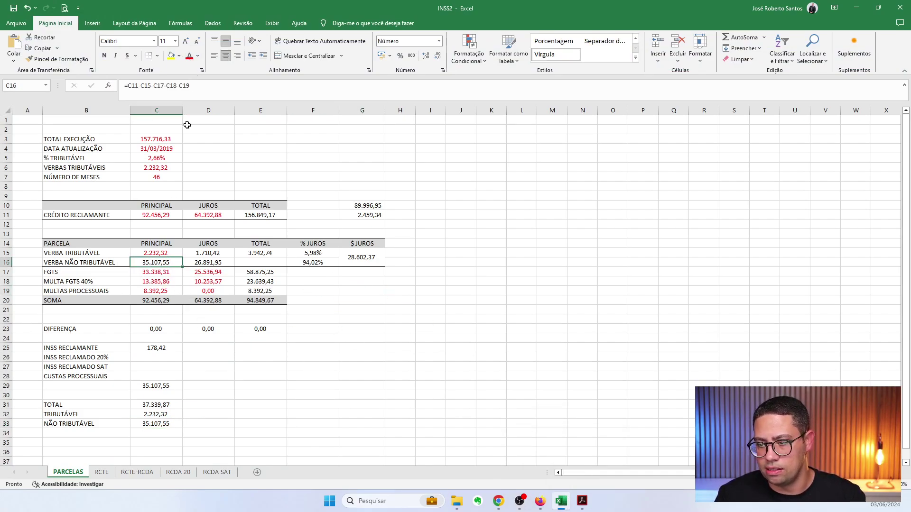
left_click_drag(162, 256, 159, 291)
left_click(170, 56)
left_click_drag(214, 253, 235, 304)
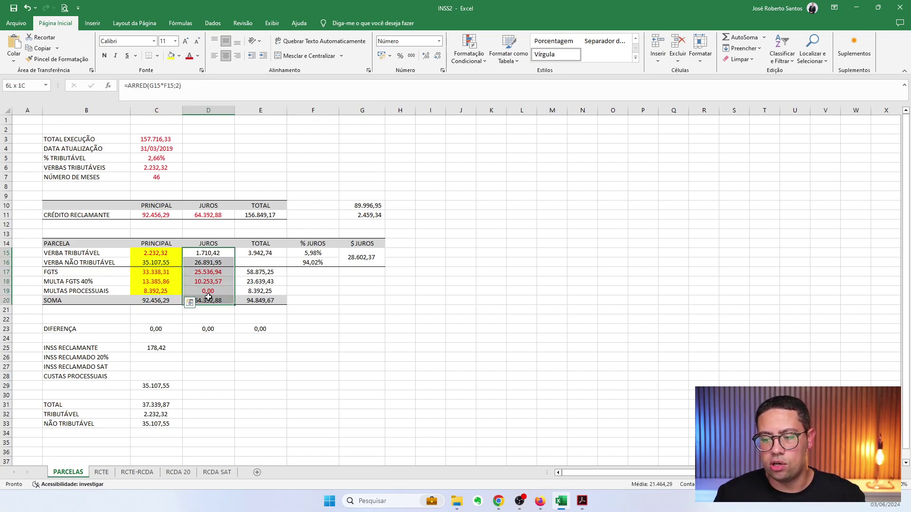
left_click(302, 339)
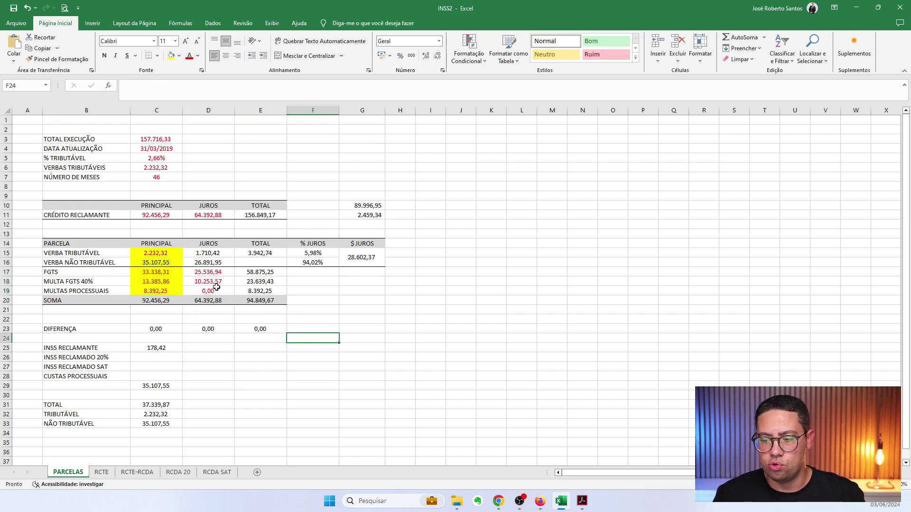
Calculate the remaining interest in D29 by subtracting the FGTS, FGTS fine and procedural fine interest from the claimant's credit with =D11-D17-D18-D19
left_click(205, 271)
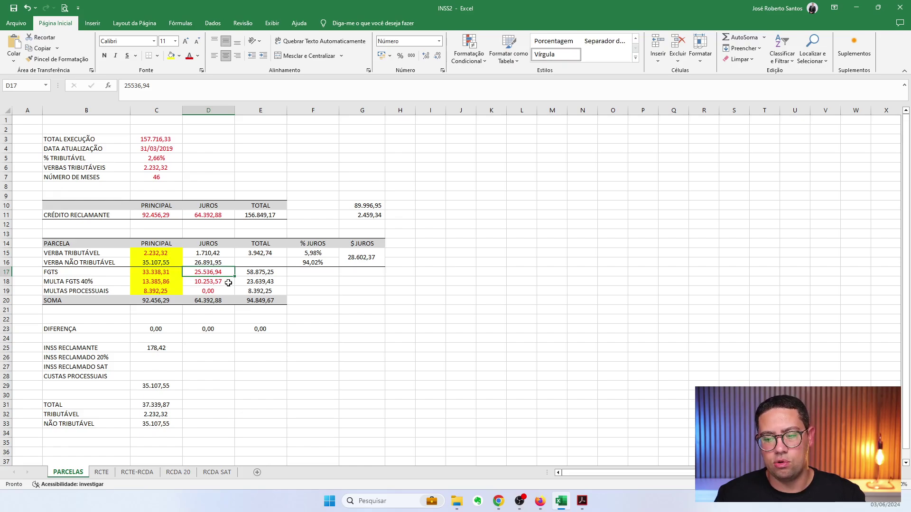
left_click(209, 285)
left_click(213, 294)
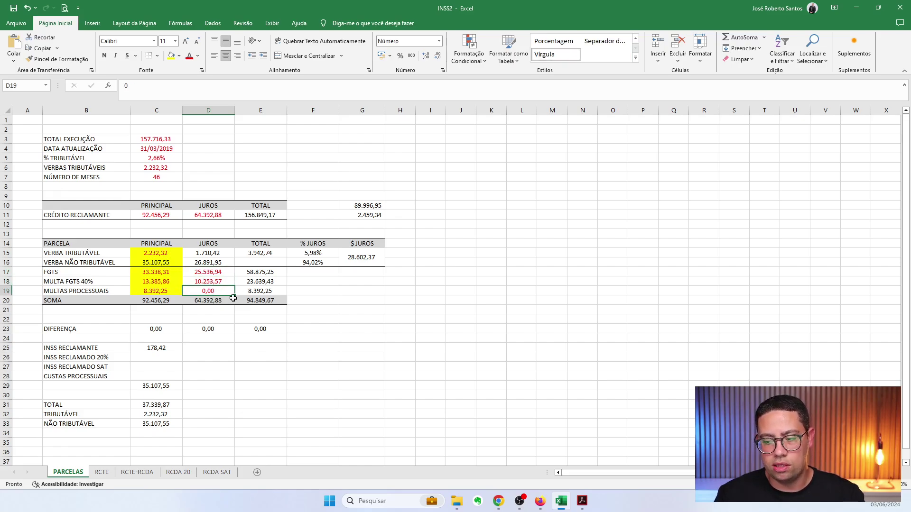
left_click(203, 385)
type("=")
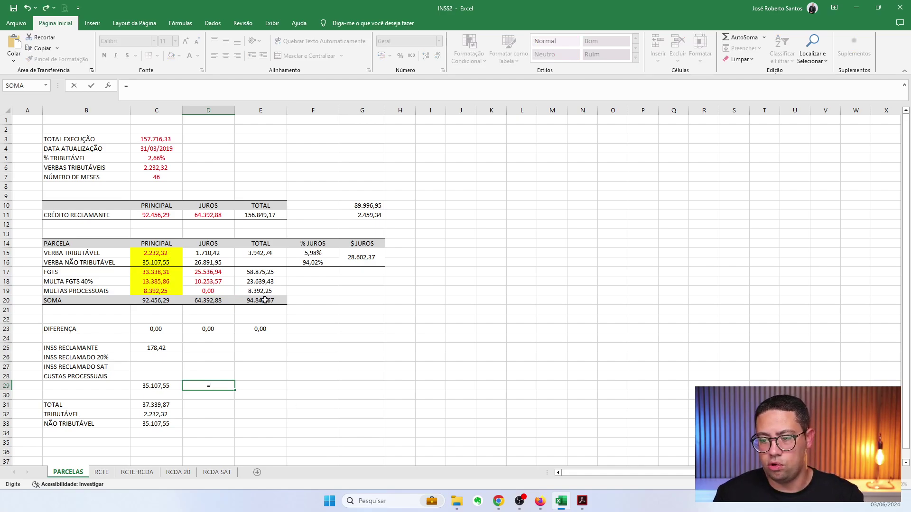
left_click(191, 215)
type("-")
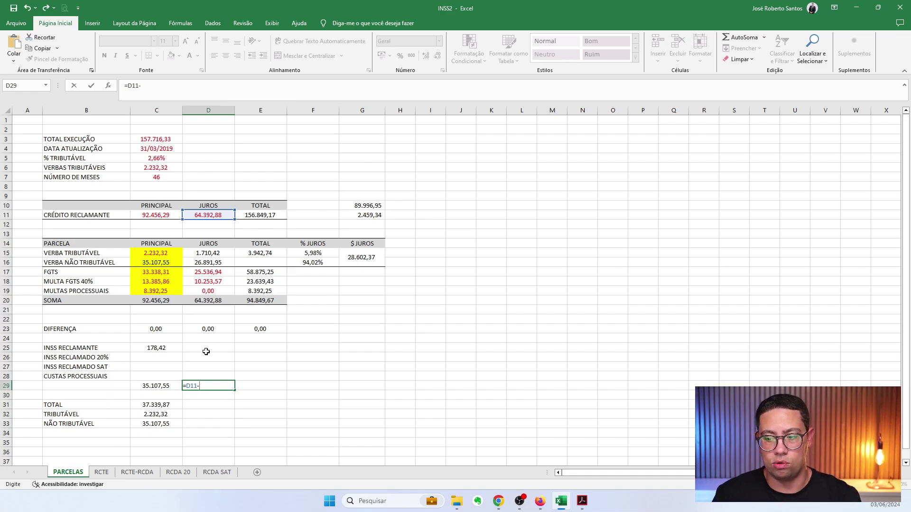
left_click(214, 274)
type("-")
left_click(212, 283)
type("-")
left_click(212, 291)
key("Return")
key("Up")
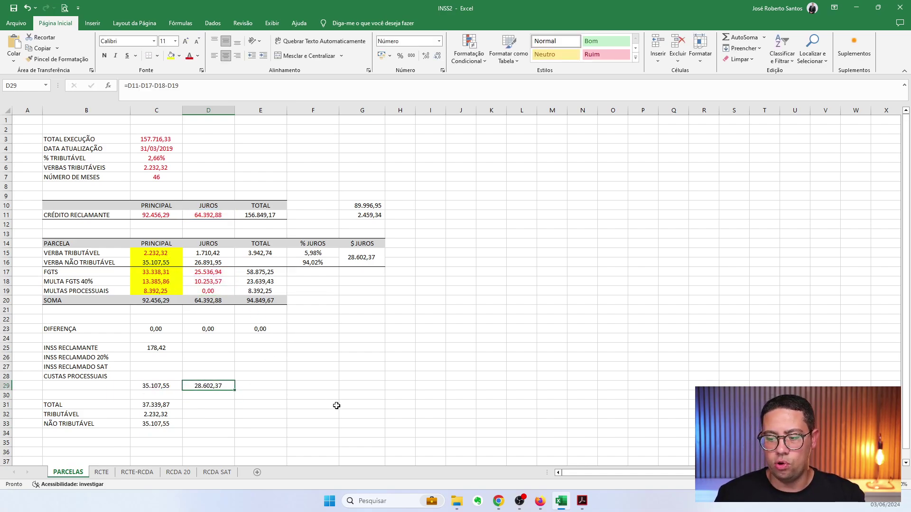
Check the FGTS fine interest in PJe-Calc and the Juros column of the PDF report in Acrobat, and return to the Excel sheet
key("alt+Tab")
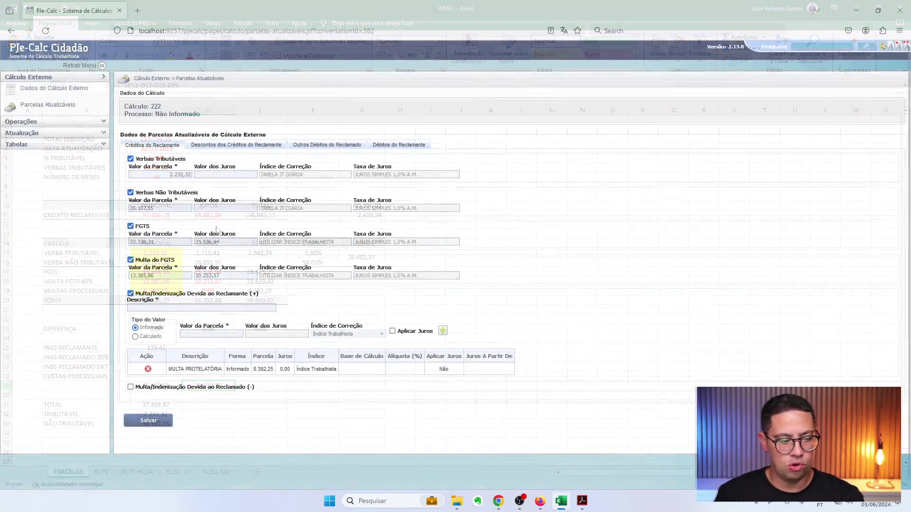
left_click(224, 278)
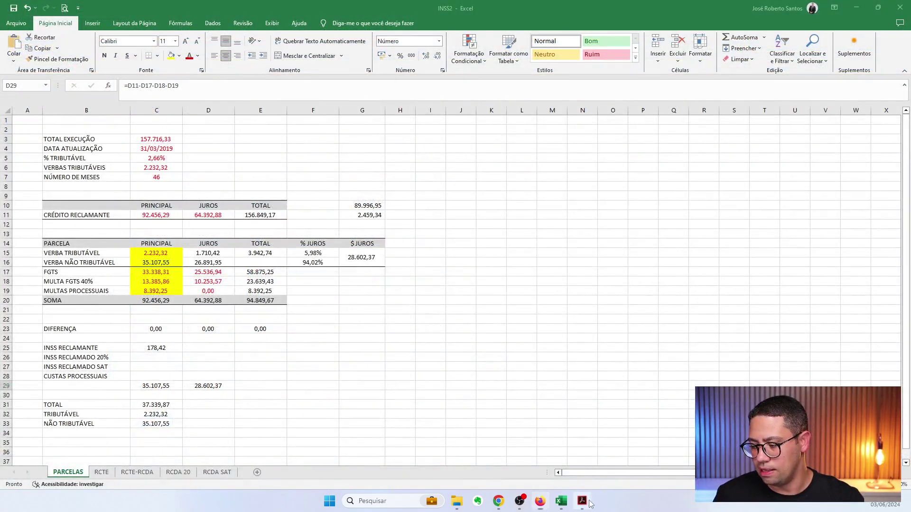
left_click(587, 499)
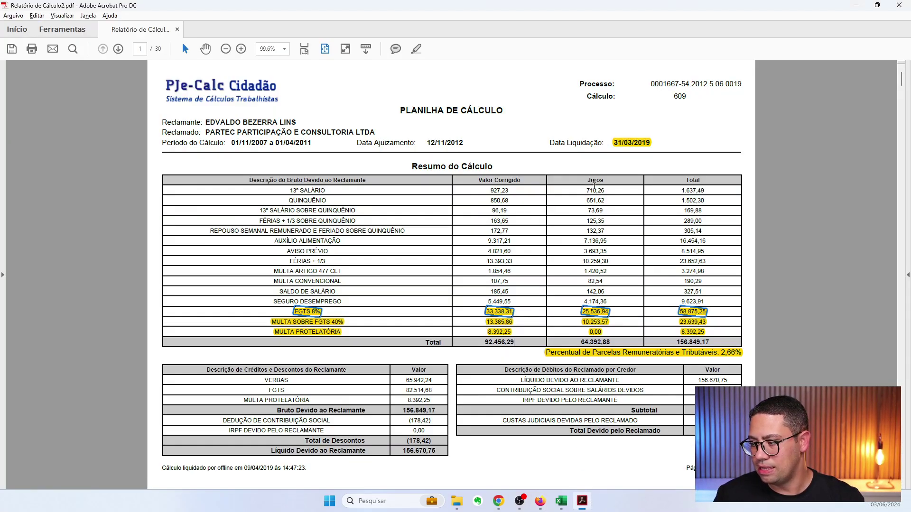
left_click_drag(626, 166, 567, 309)
left_click(586, 312)
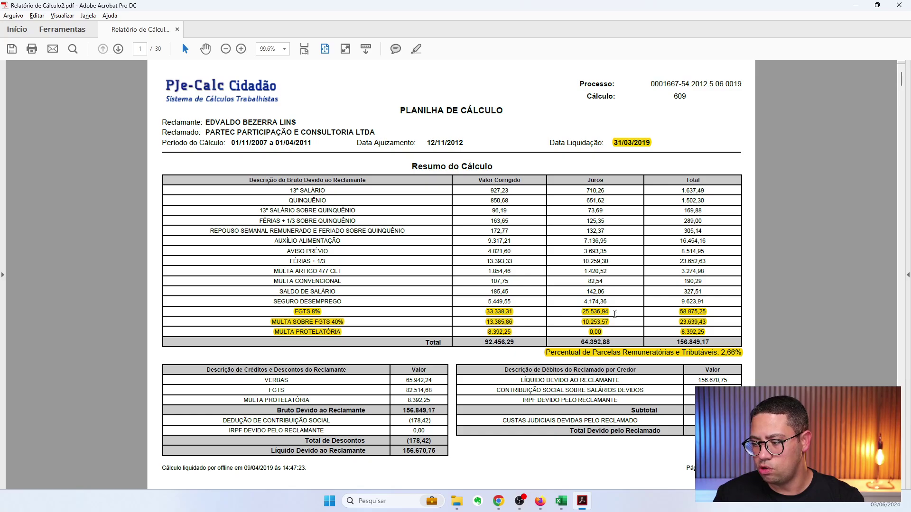
key("alt+Tab")
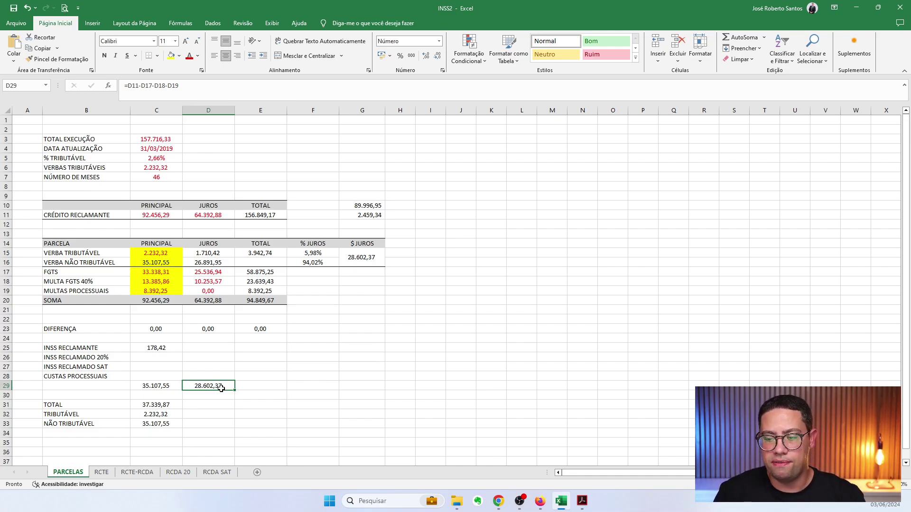
Insert two blank rows above row 29, which holds the unlabelled remaining principal and interest calculations
left_click(160, 254)
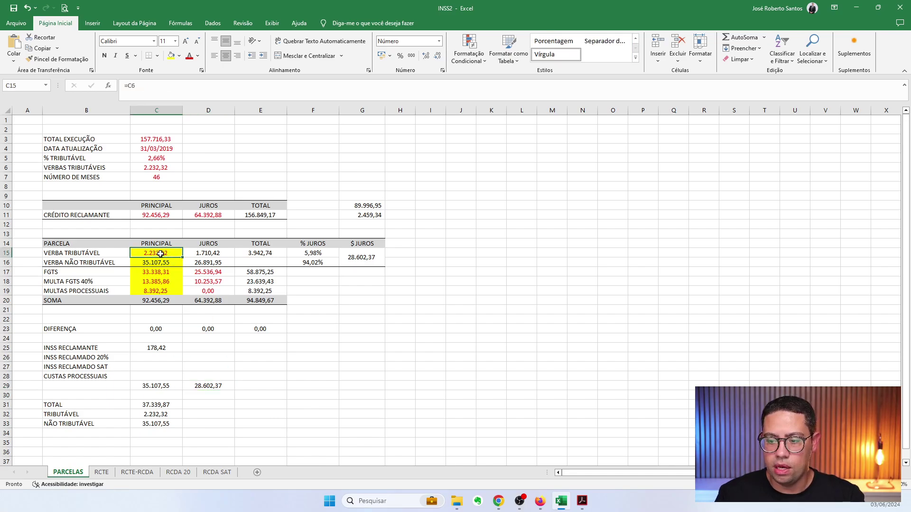
left_click_drag(158, 255, 159, 263)
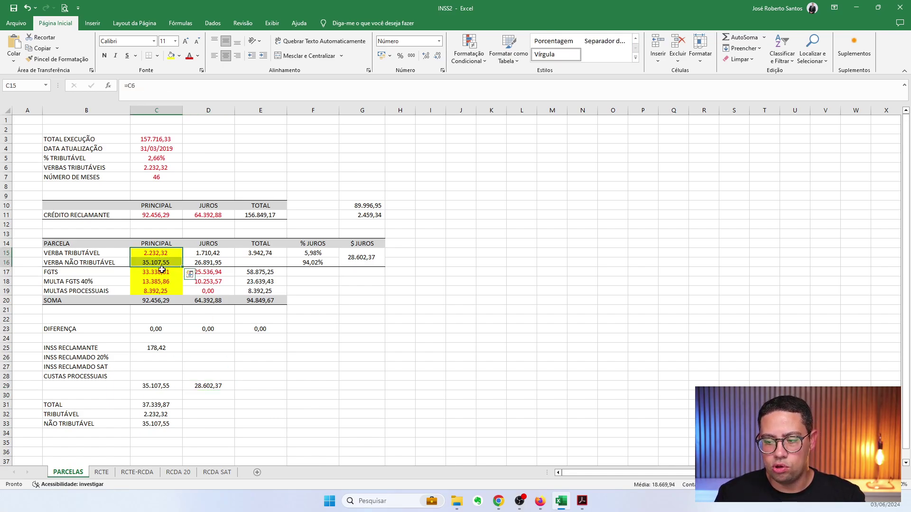
left_click(154, 386)
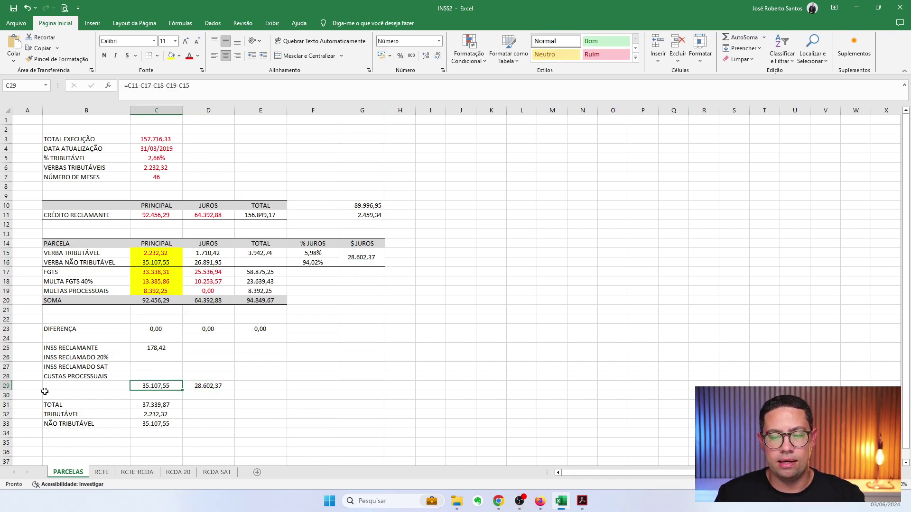
left_click(6, 386)
key("ctrl+plus")
key("ctrl+plus")
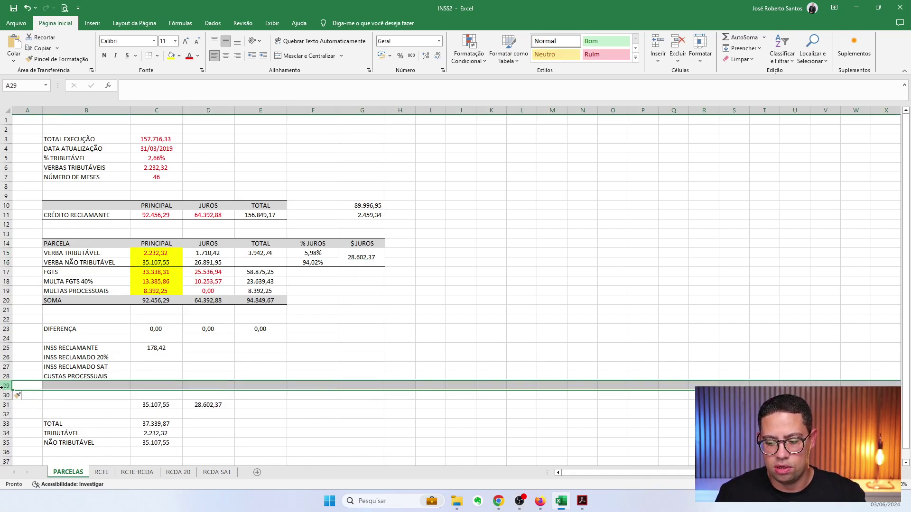
left_click(59, 404)
key("Caps_Lock")
type("base")
key("Escape")
key("Caps_Lock")
type("BE")
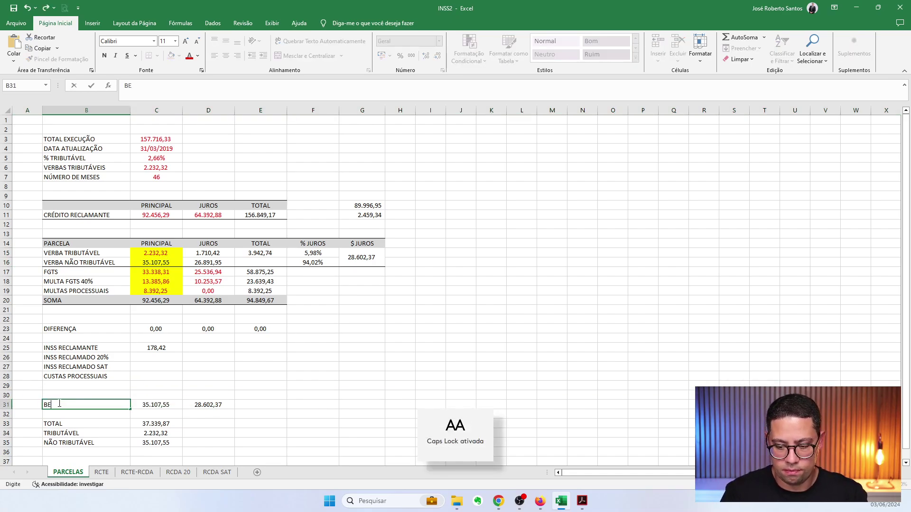
key("Escape")
type("VER")
key("Escape")
double_click(164, 406)
key("Escape")
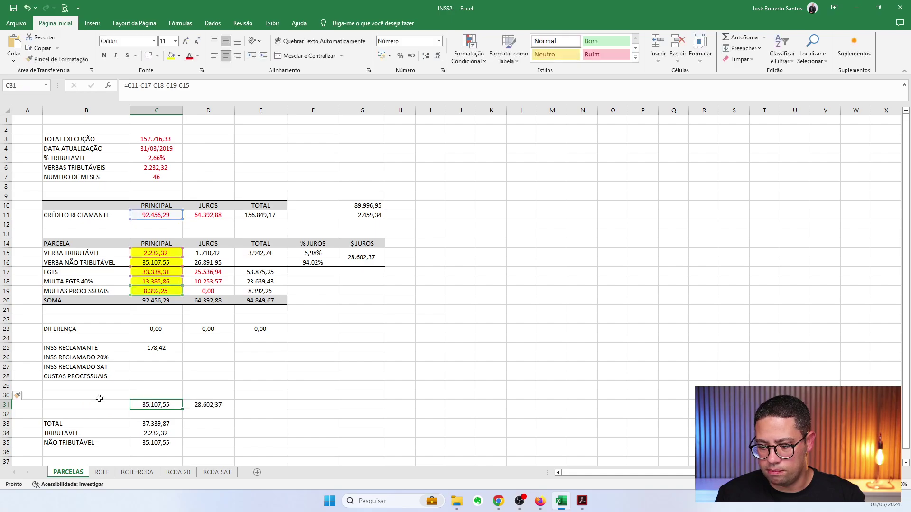
Delete rows 30 and 31 with the unlabelled calculations and check the formula of the TOTAL cell
left_click_drag(7, 405, 7, 386)
key("ctrl+minus")
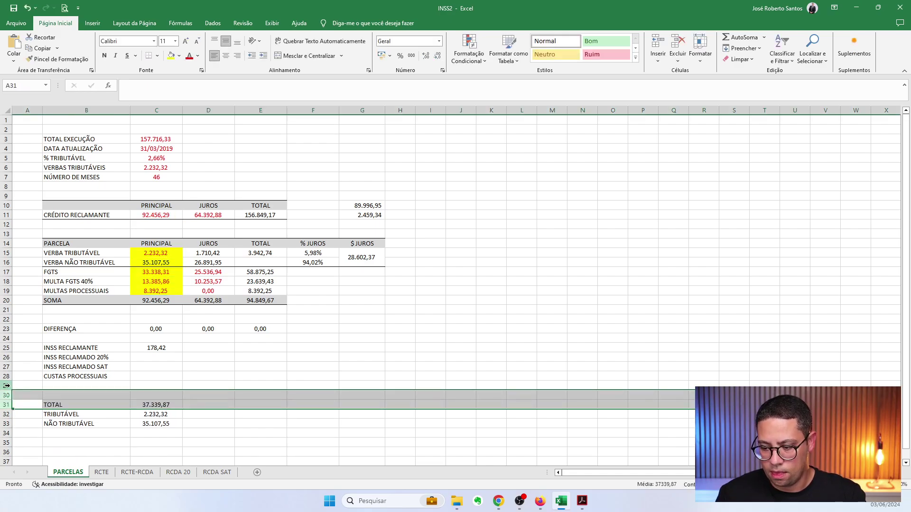
left_click(144, 403)
double_click(145, 402)
key("Escape")
key("F2")
key("Escape")
Add up the taxable and non-taxable principal amounts in C30 with the formula =C15+C16
left_click(148, 396)
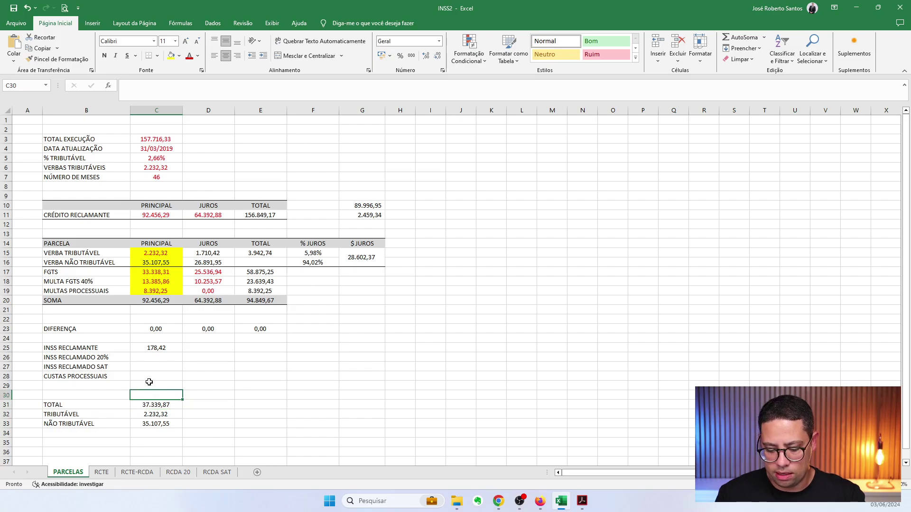
type("=")
left_click(154, 252)
type("+")
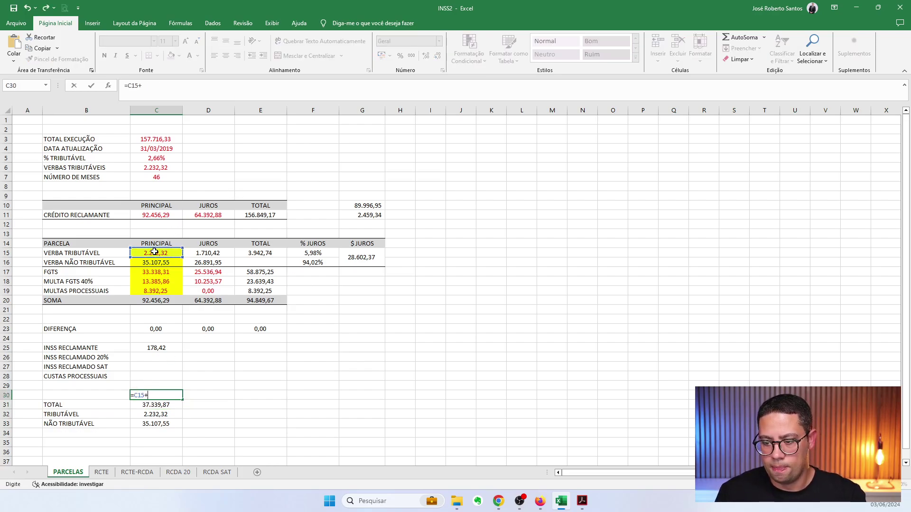
left_click(138, 263)
key("Return")
left_click(152, 395)
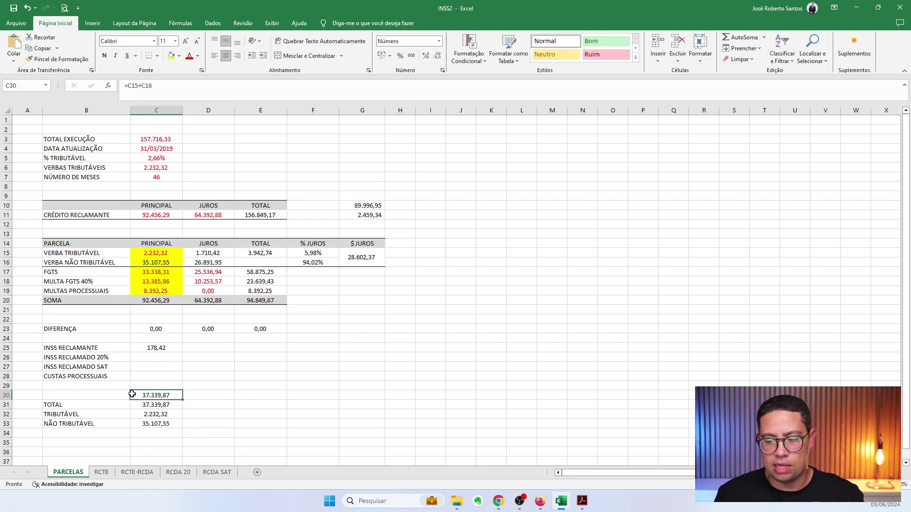
Label the sum in row 30 as TOTAL VERBAS and check the formula of the TOTAL cell below it
left_click(109, 391)
type("TOTAL")
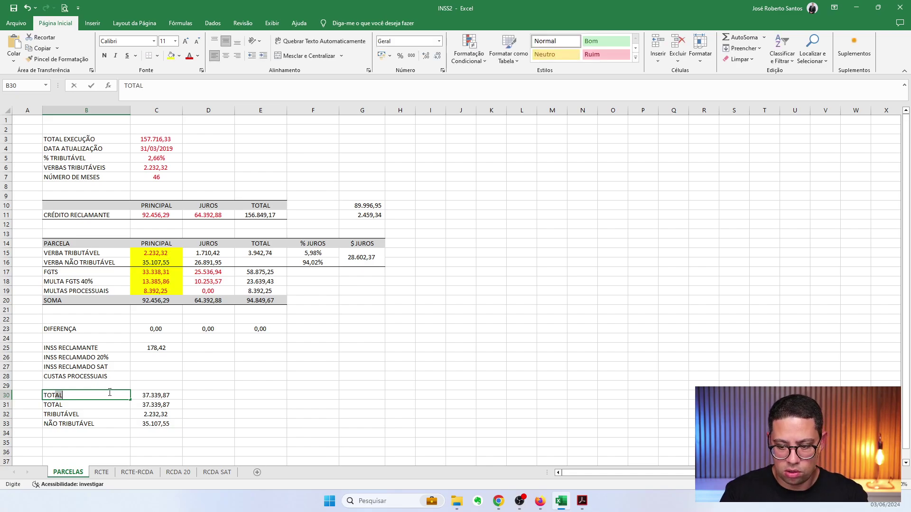
type(" VERBAS\\")
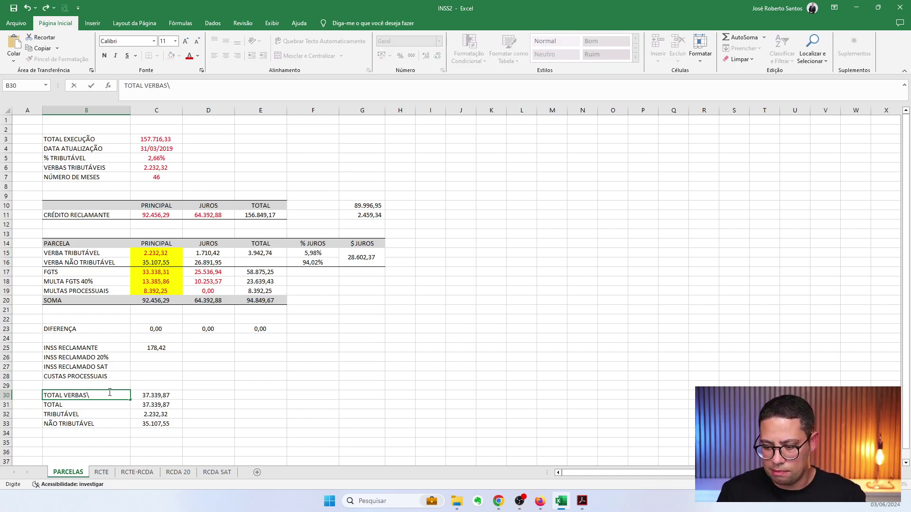
key("BackSpace")
key("Tab")
key("Down")
key("F2")
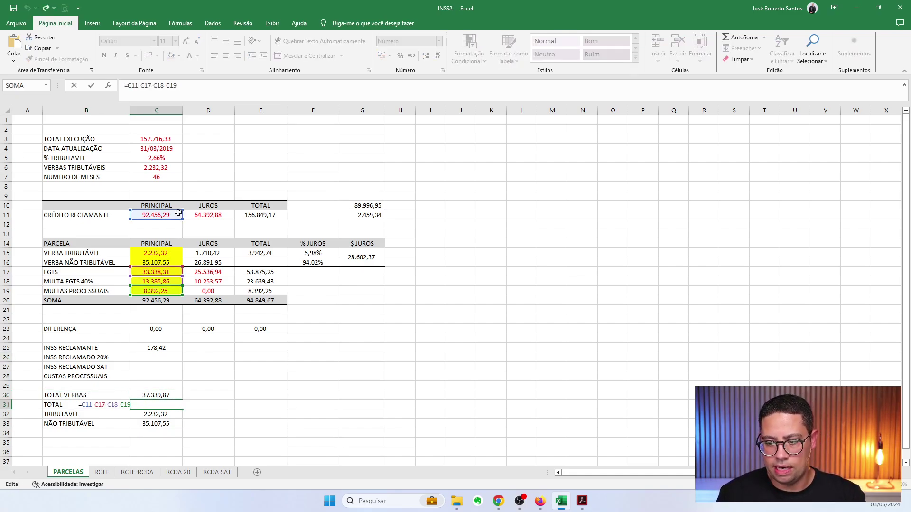
left_click_drag(158, 255, 158, 261)
left_click_drag(158, 395, 77, 398)
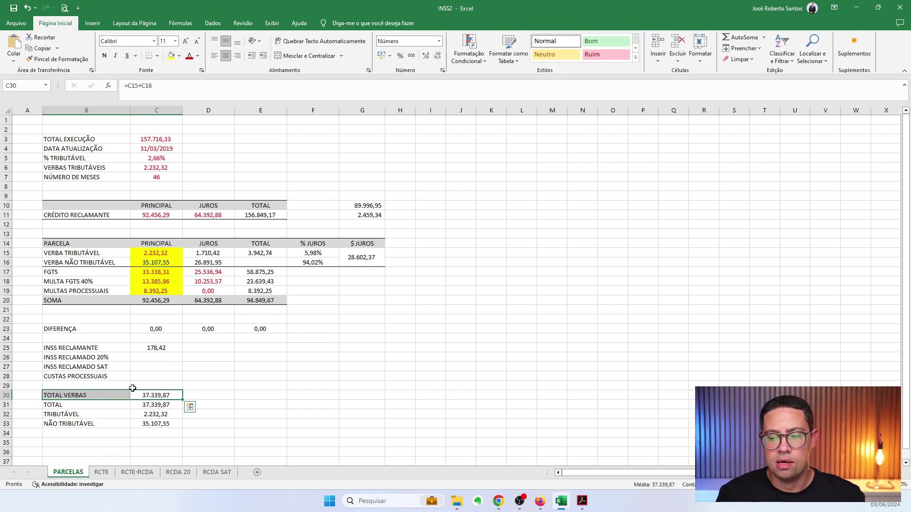
left_click(138, 384)
Insert a row above TOTAL VERBAS and enter the column headings PRINCIPAL in C30 and JUROS in D30
left_click(2, 395)
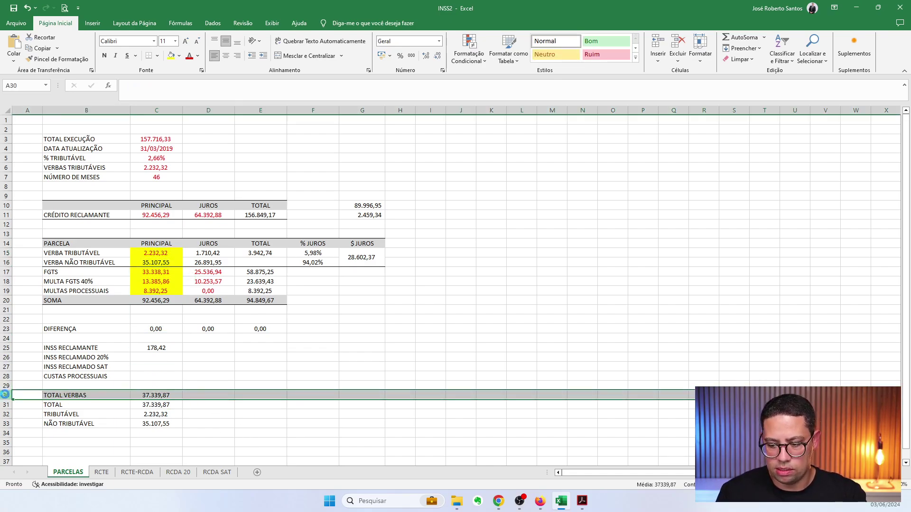
key("ctrl+plus")
key("Right")
key("Right")
key("Right")
key("Left")
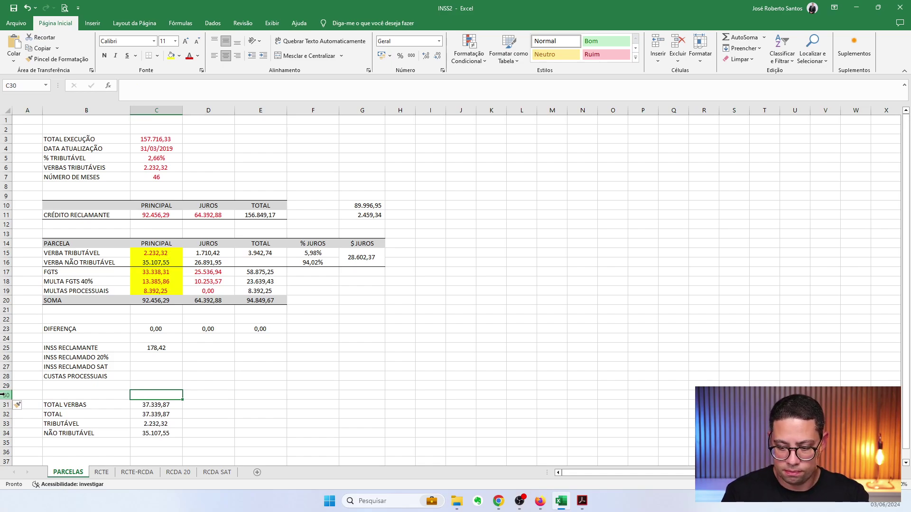
type("ORINCI")
key("Escape")
type("PRINCIPAL")
key("Tab")
type("JUROS")
key("Return")
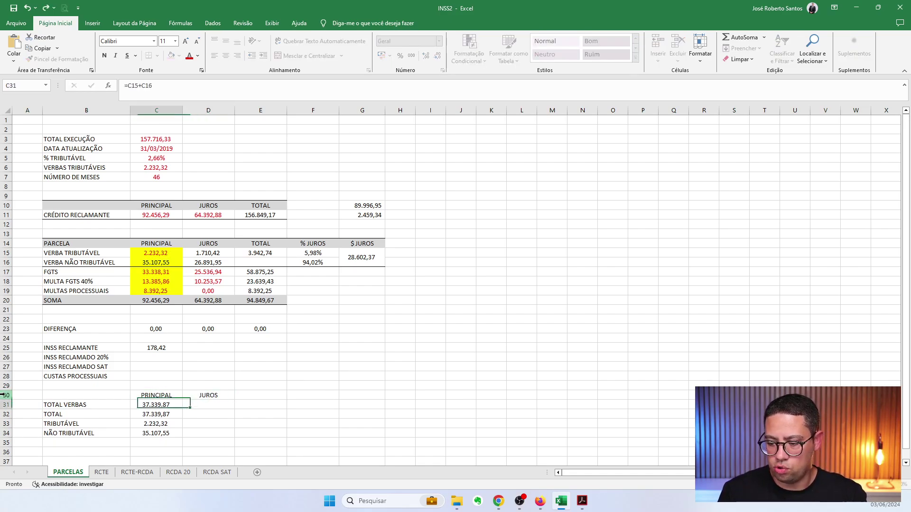
Calculate the interest for the TOTAL row in D32 with the formula =D11-D17-D18-D19
key("Right")
key("Down")
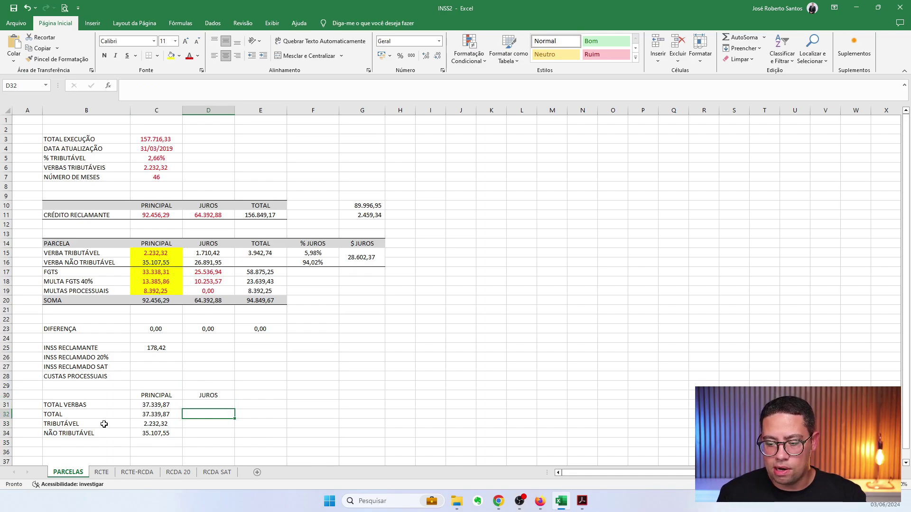
left_click(50, 416)
left_click(206, 412)
type("=D11-D17-D18-D19")
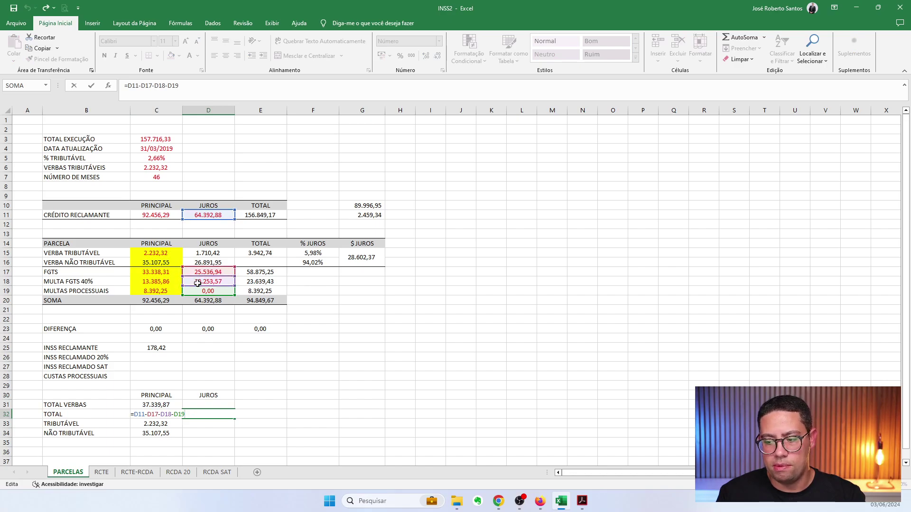
key("Return")
Copy the TOTAL VERBAS principal formula from C31 to the JUROS column in D31
left_click(161, 406)
key("ctrl+c")
left_click(192, 408)
key("ctrl+v")
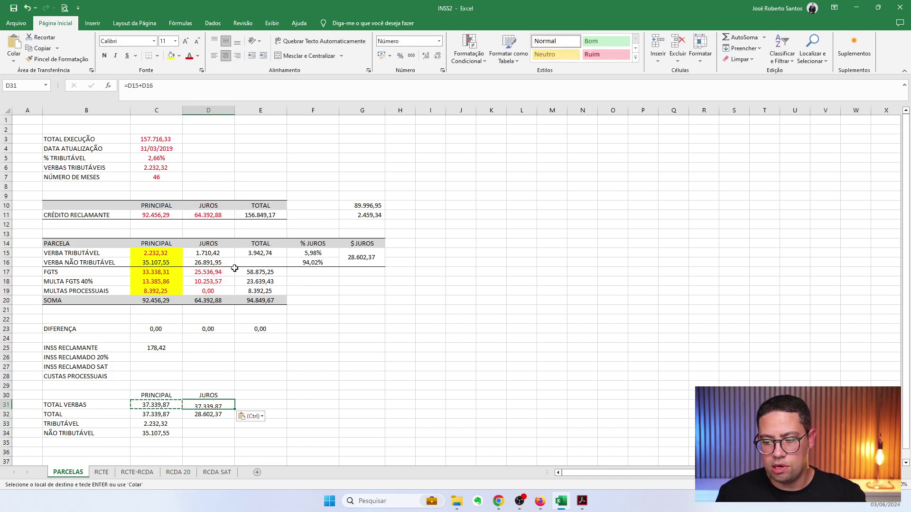
Check the JUROS formulas of the TOTAL VERBAS and TOTAL rows in D31 and D32
key("F2")
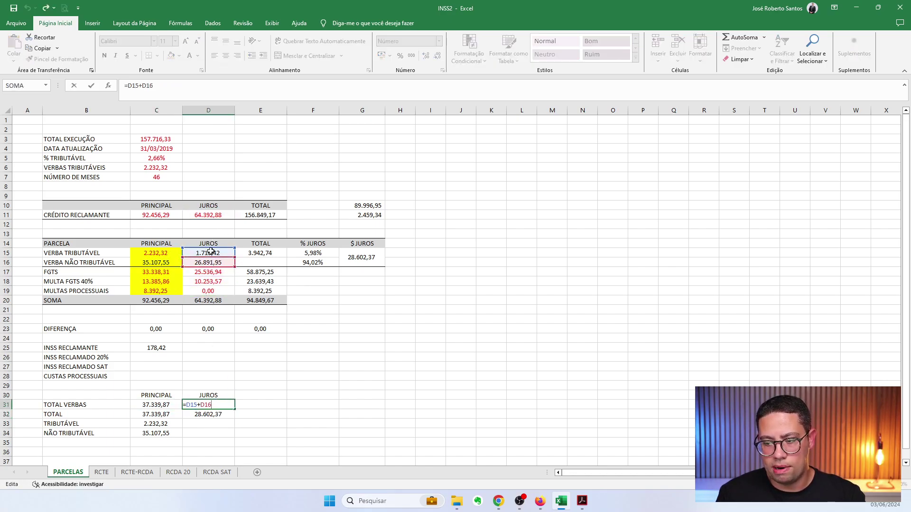
key("Escape")
left_click_drag(209, 406, 78, 414)
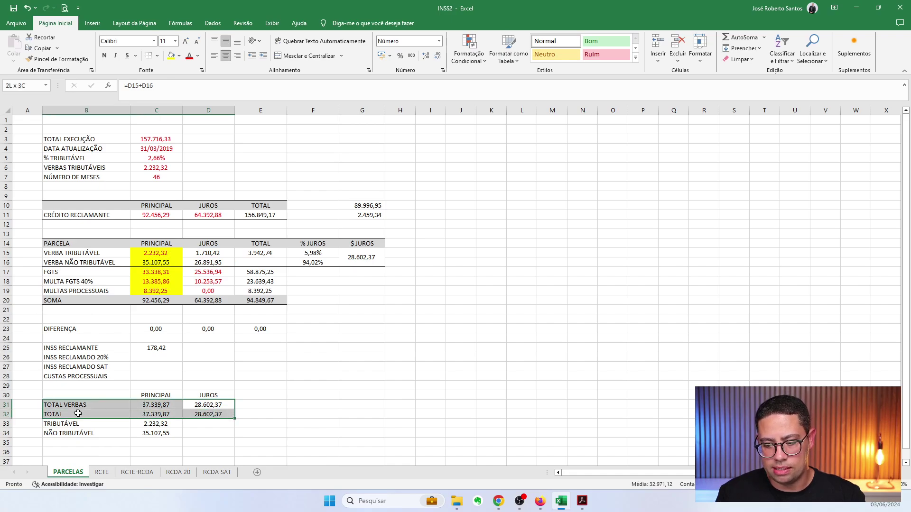
double_click(209, 406)
key("Escape")
double_click(201, 414)
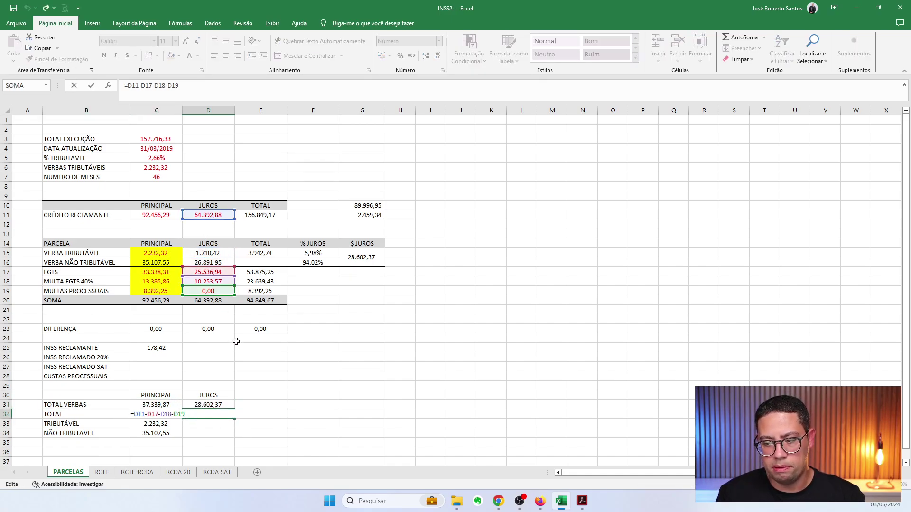
key("Escape")
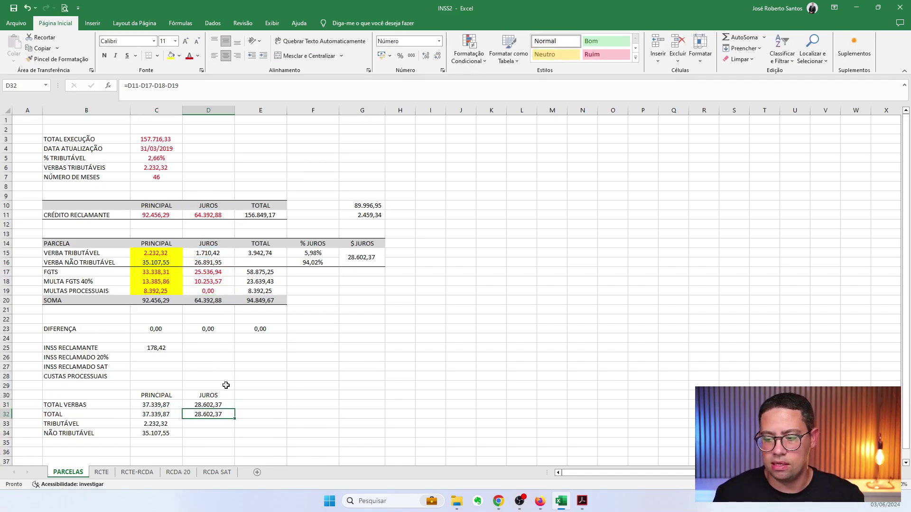
Link the TRIBUTÁVEL principal in C33 to the VERBA TRIBUTÁVEL principal with =C15, and check the NÃO TRIBUTÁVEL formula in C34
left_click(69, 423)
left_click(151, 424)
type("=")
left_click(161, 256)
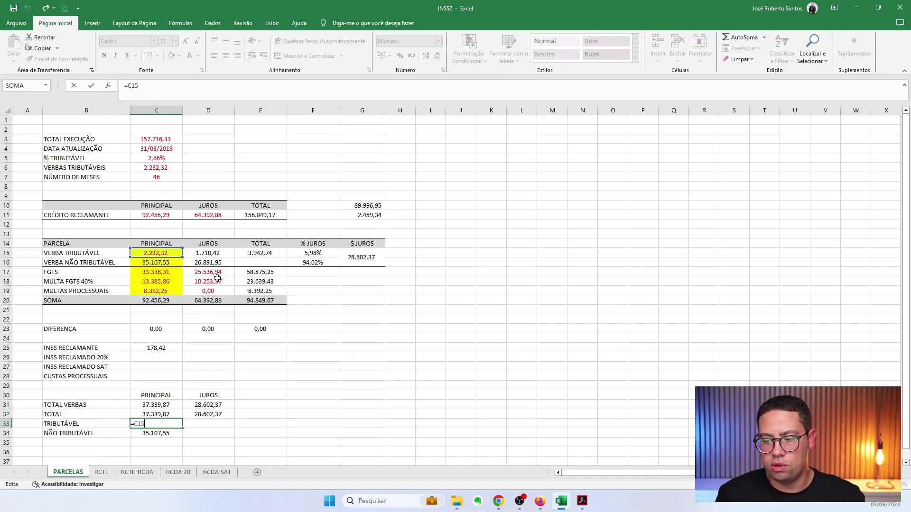
key("Return")
double_click(164, 433)
key("Escape")
left_click(204, 425)
left_click_drag(216, 407, 166, 423)
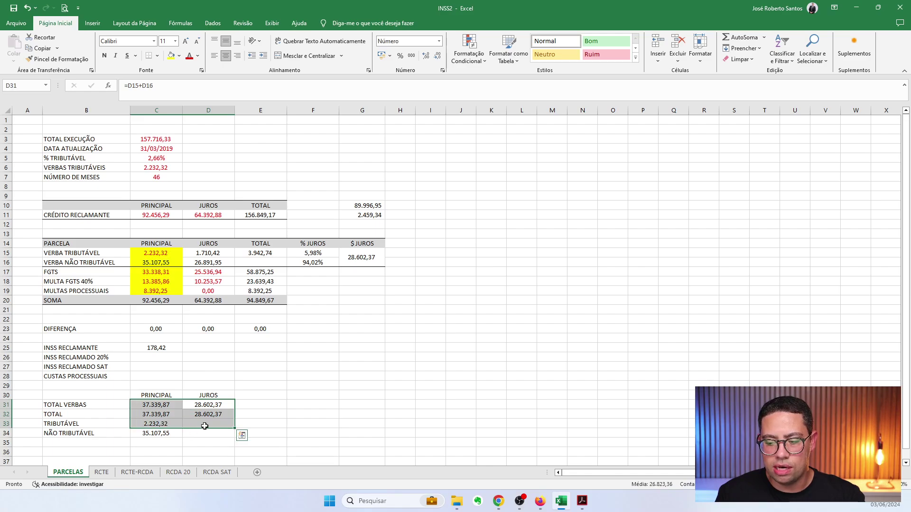
Calculate the taxable share of the principal in E33 with =C33/C32, formatted as a percentage with two decimals
left_click(206, 424)
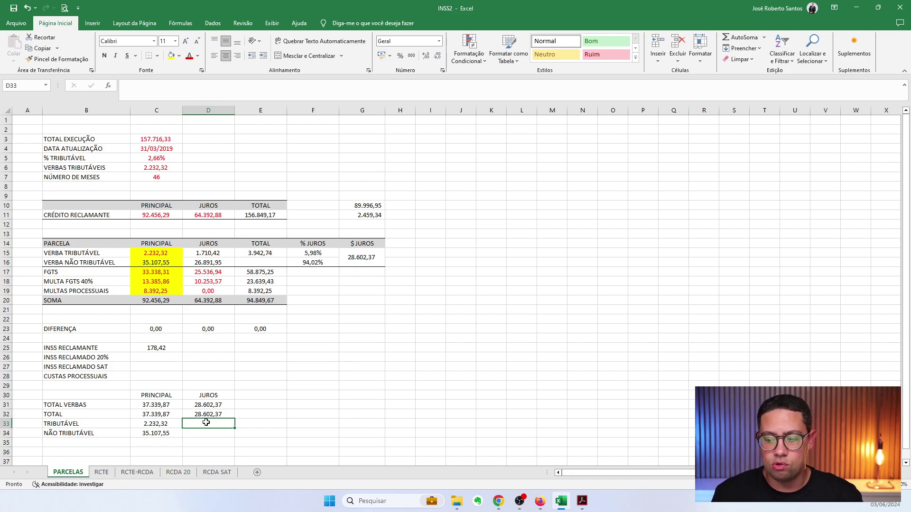
left_click(149, 414)
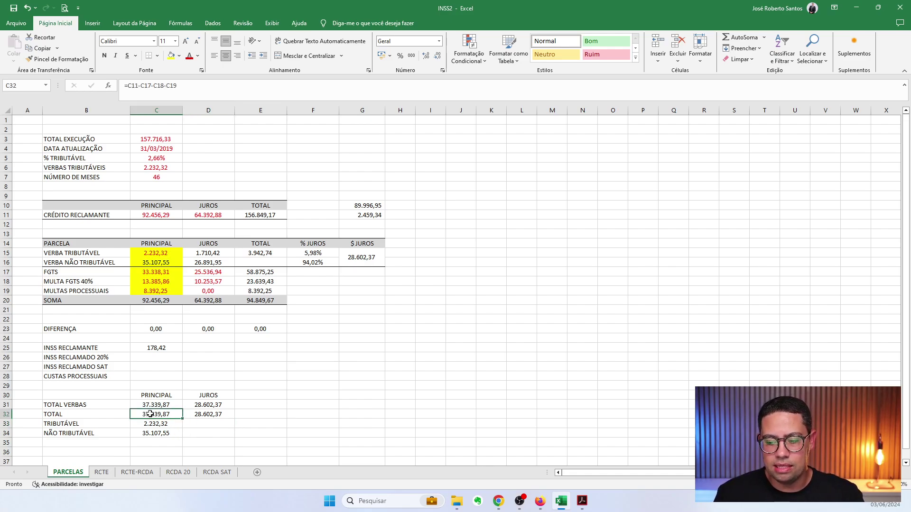
left_click(151, 423)
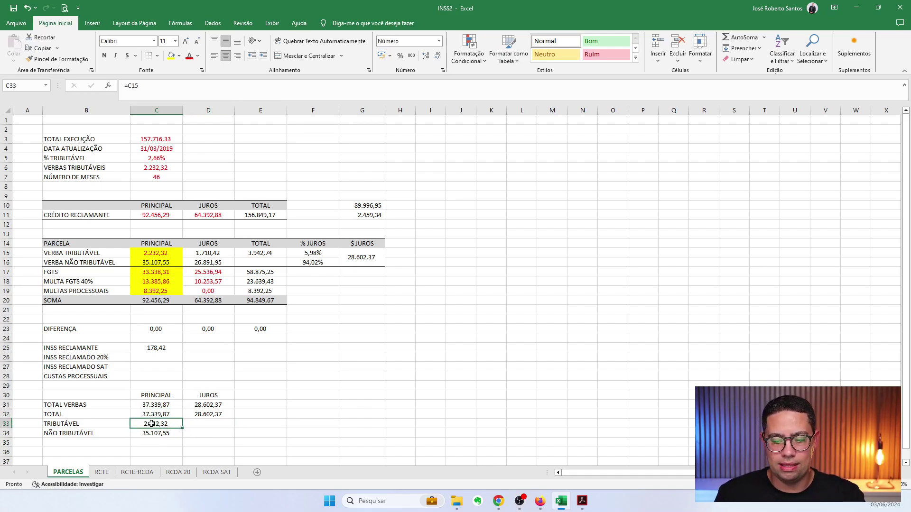
left_click(268, 425)
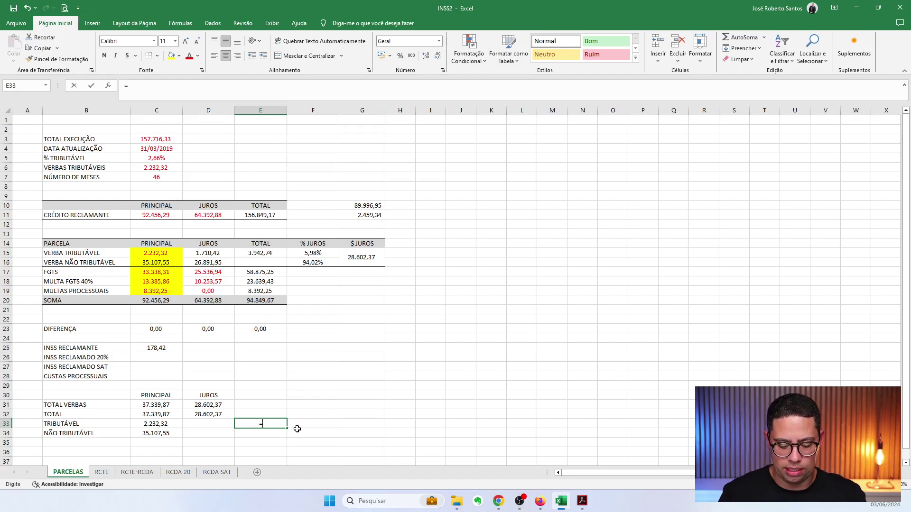
type("=")
key("Left")
key("Left")
type("/")
key("Left")
key("Left")
key("Up")
key("Return")
key("Up")
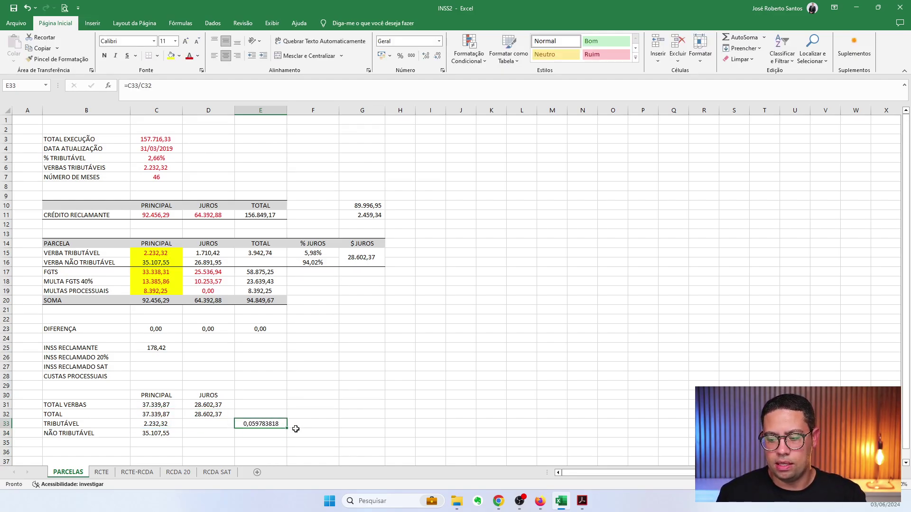
left_click(400, 58)
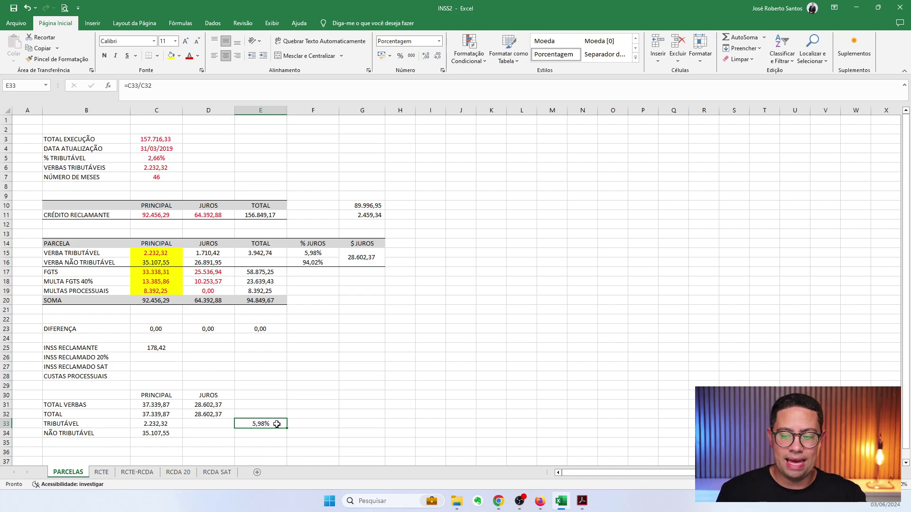
Calculate the non-taxable share of the principal in E34 with =C34/C32, formatted as a percentage with two decimals
key("Down")
type("=")
key("Left")
key("Left")
type("/")
key("Up")
key("Up")
key("Left")
key("Left")
key("Return")
key("Up")
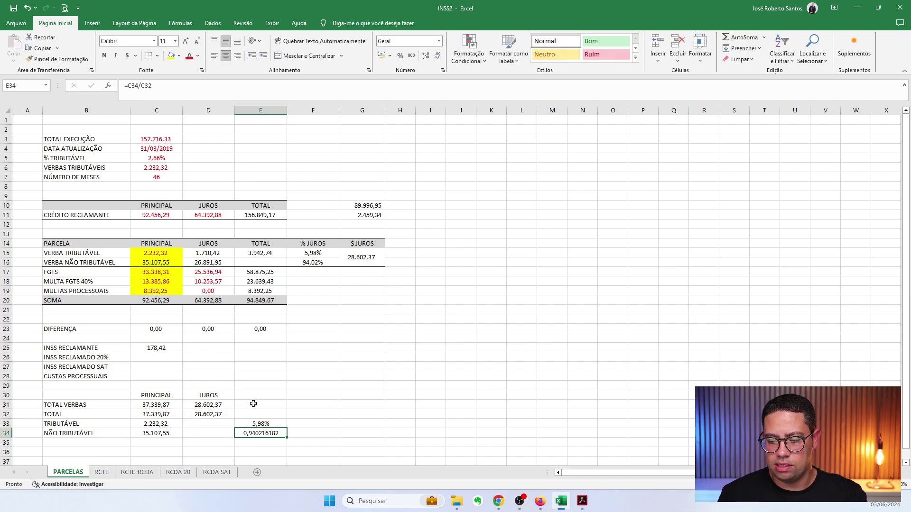
left_click(400, 55)
double_click(425, 56)
Sum the taxable and non-taxable percentages in E35 and check the % JUROS formula in F15 for comparison
key("Down")
left_click(751, 38)
key("Return")
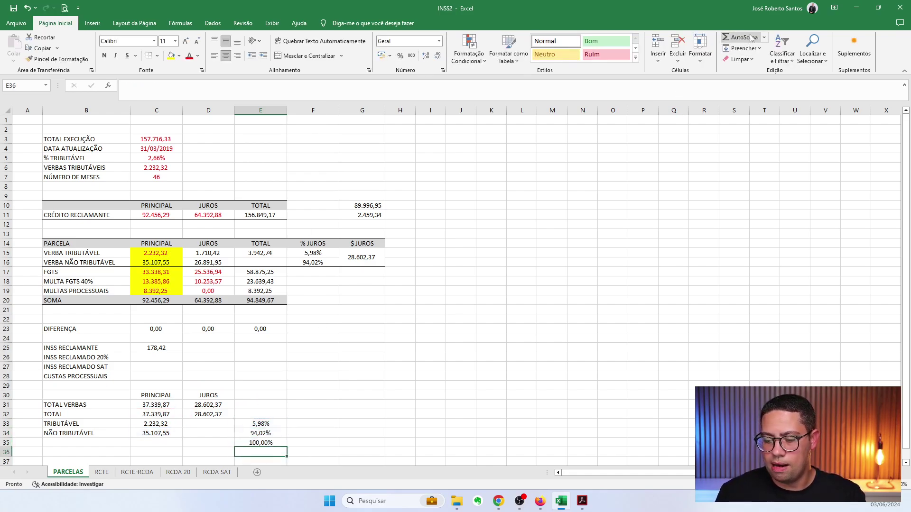
left_click_drag(315, 244, 317, 262)
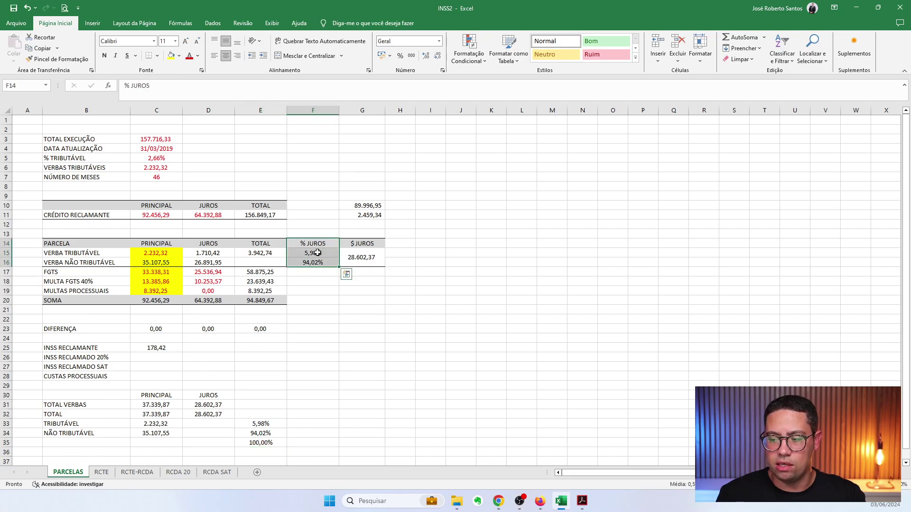
double_click(317, 253)
key("Escape")
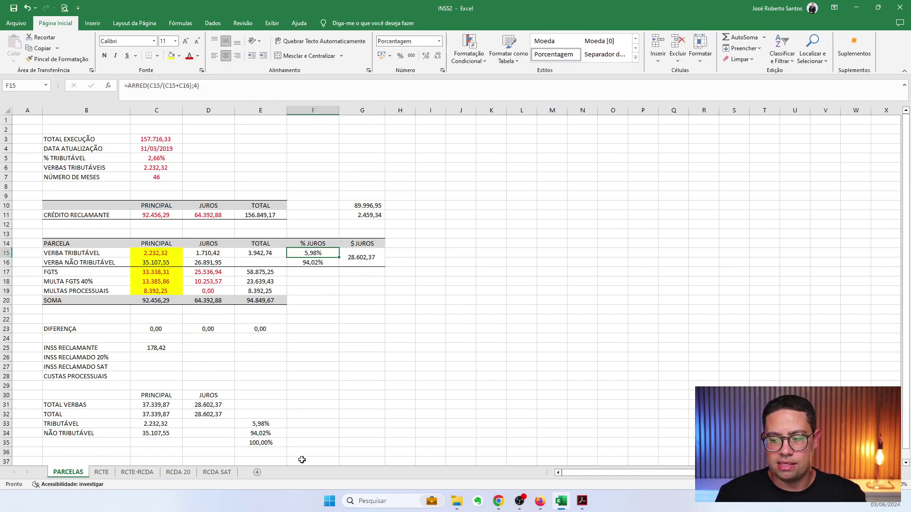
left_click_drag(265, 424, 128, 433)
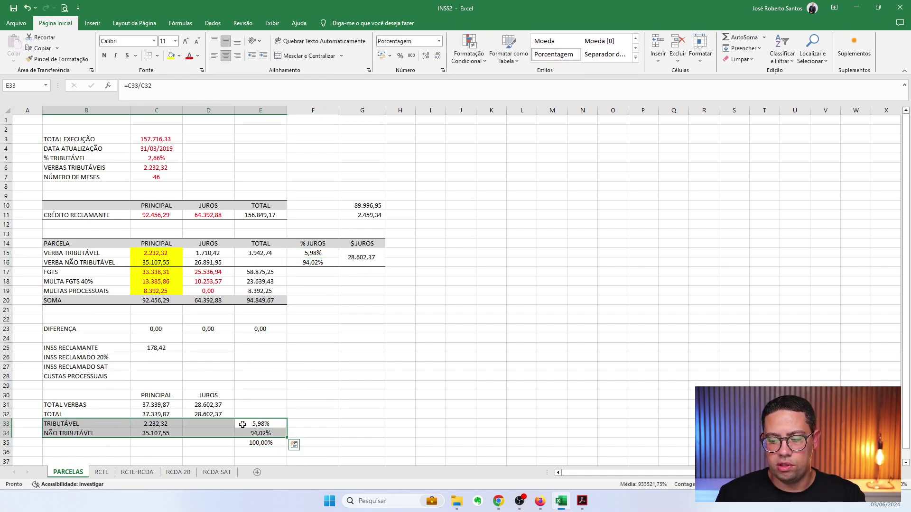
left_click_drag(266, 432, 118, 433)
Calculate the TRIBUTÁVEL interest in D33 with the formula =D32*E33
left_click(208, 422)
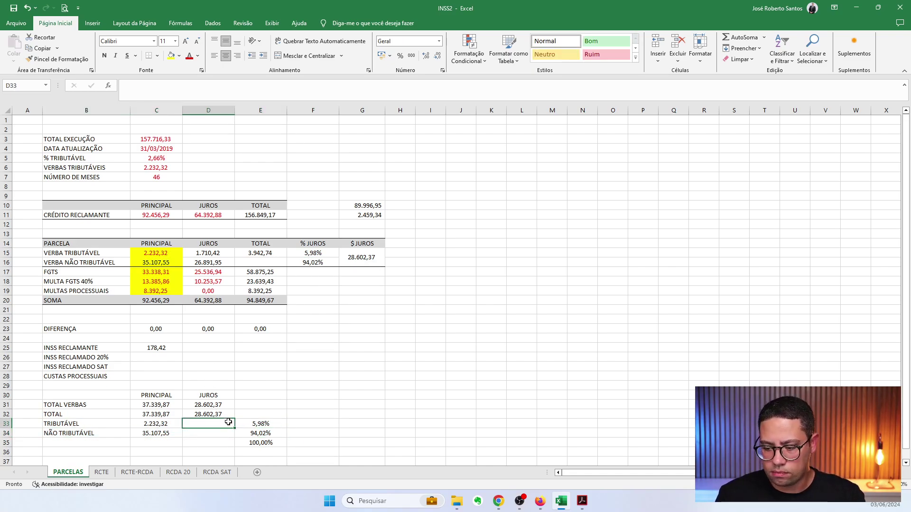
type("=")
left_click(228, 417)
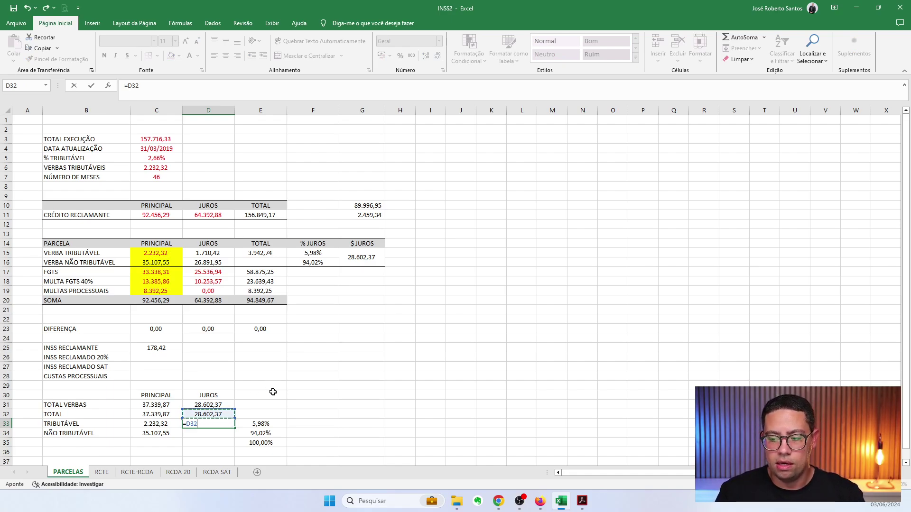
type("*")
key("Right")
key("Return")
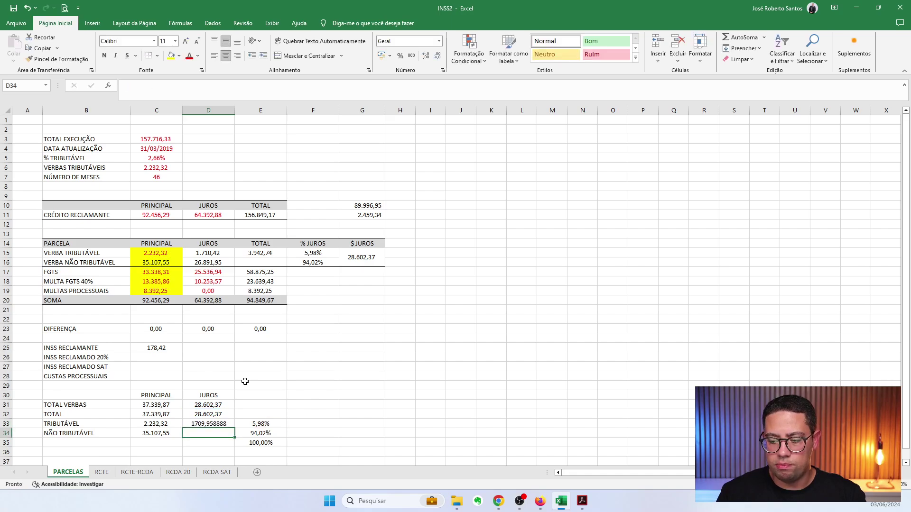
Give the TRIBUTÁVEL interest in D33 the same number format and alignment as the TOTAL interest in D32
key("Up")
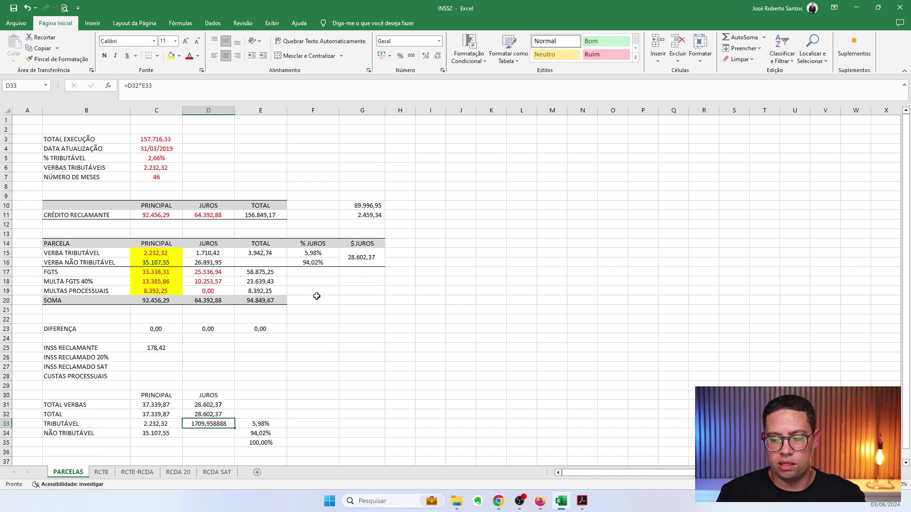
left_click(412, 55)
left_click(211, 414)
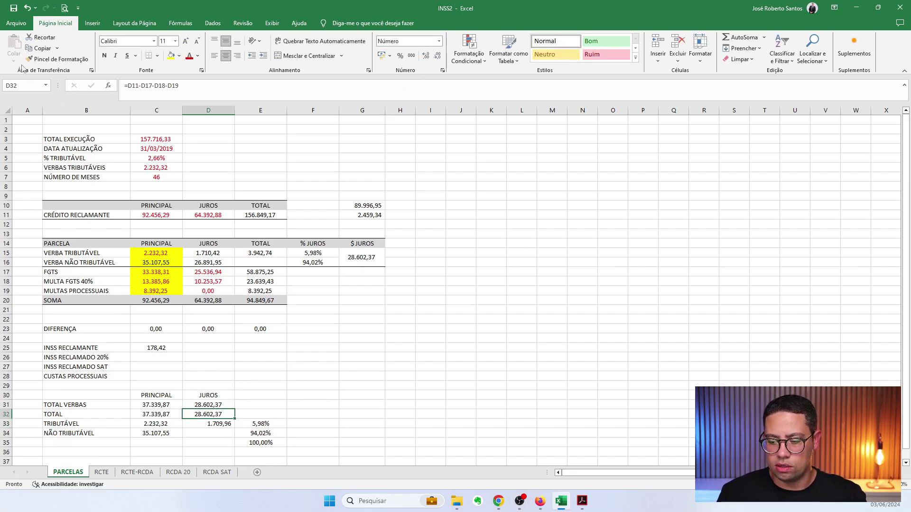
left_click(58, 59)
left_click(222, 433)
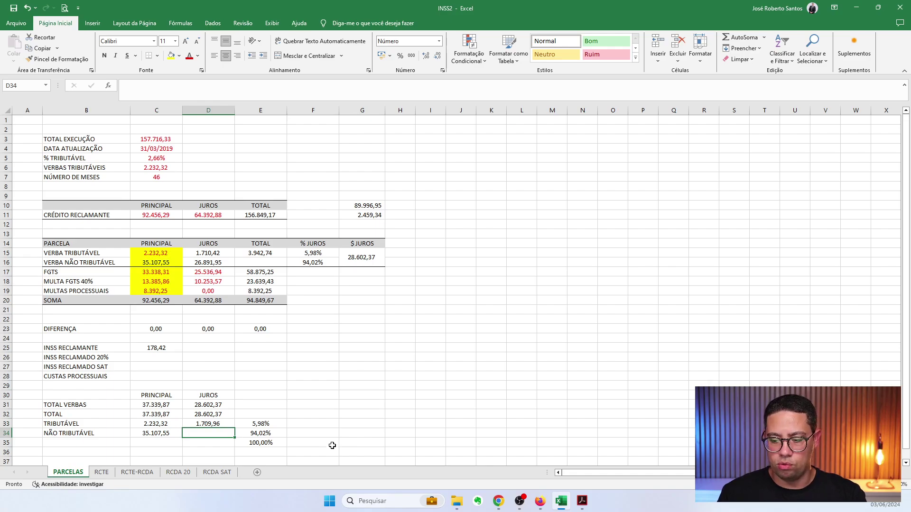
Calculate the NÃO TRIBUTÁVEL interest in D34 with the formula =D32*E34
left_click(221, 423)
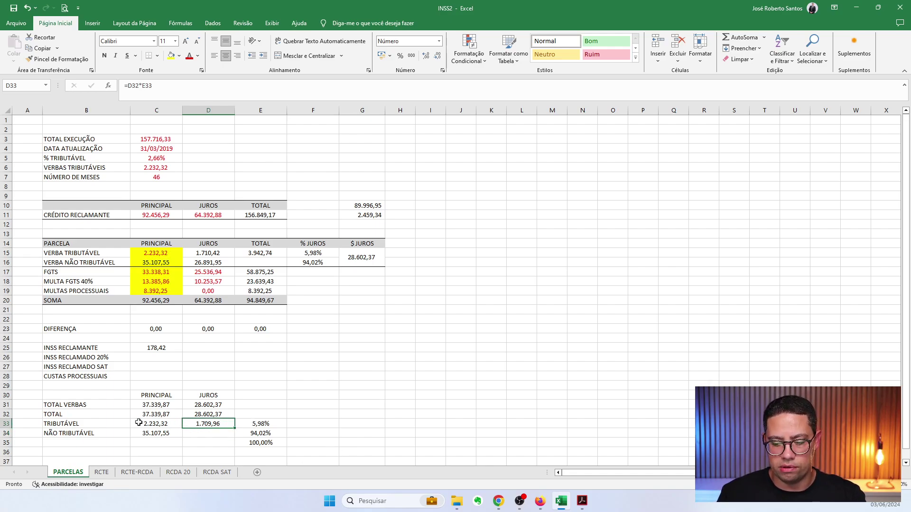
left_click(209, 433)
type("=")
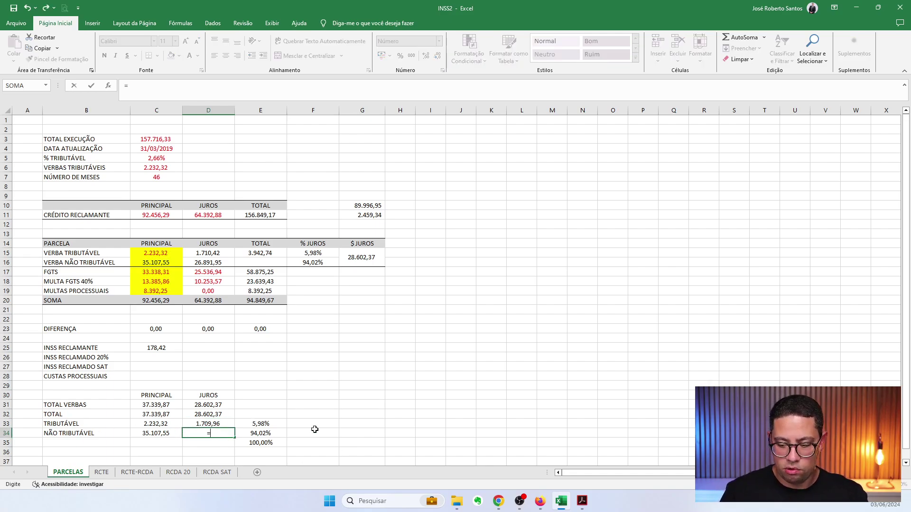
key("Up")
key("Up")
type("*")
key("Right")
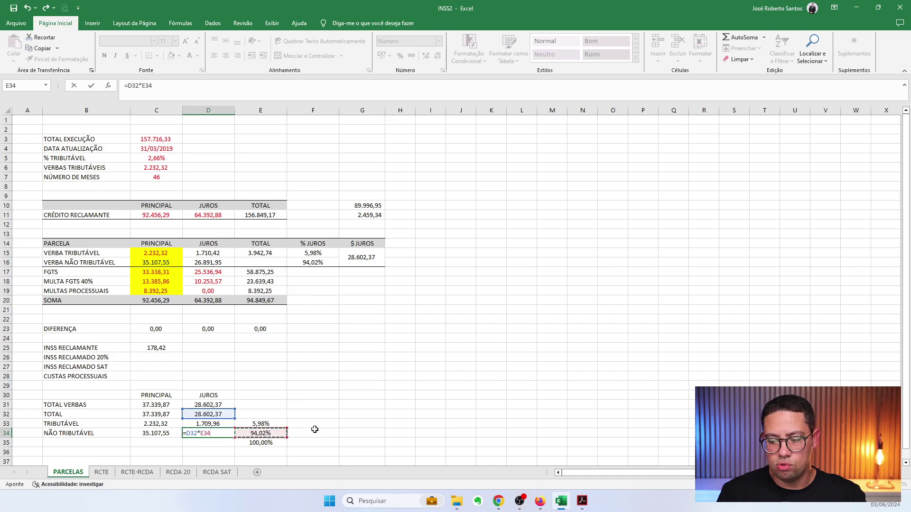
key("ctrl+Return")
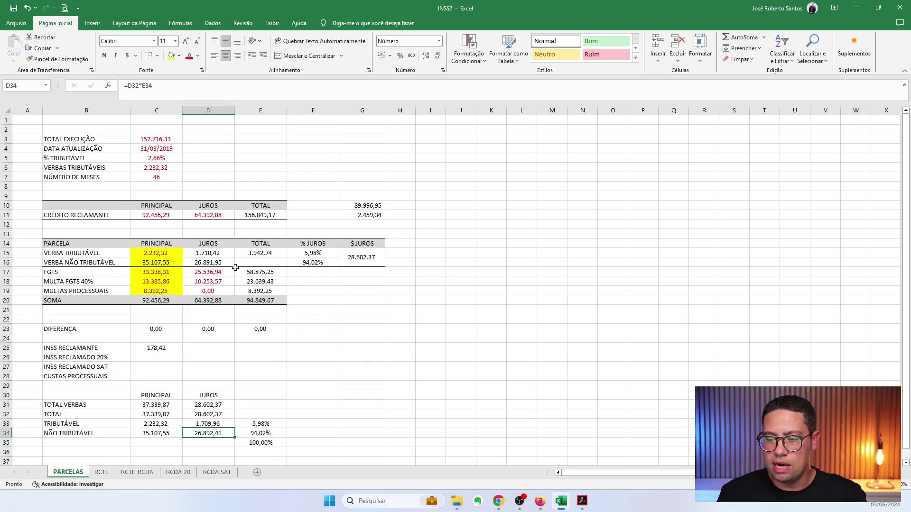
Check the rounding formulas behind the VERBA TRIBUTÁVEL interest in D15 and its % JUROS in F15
left_click_drag(212, 253, 214, 259)
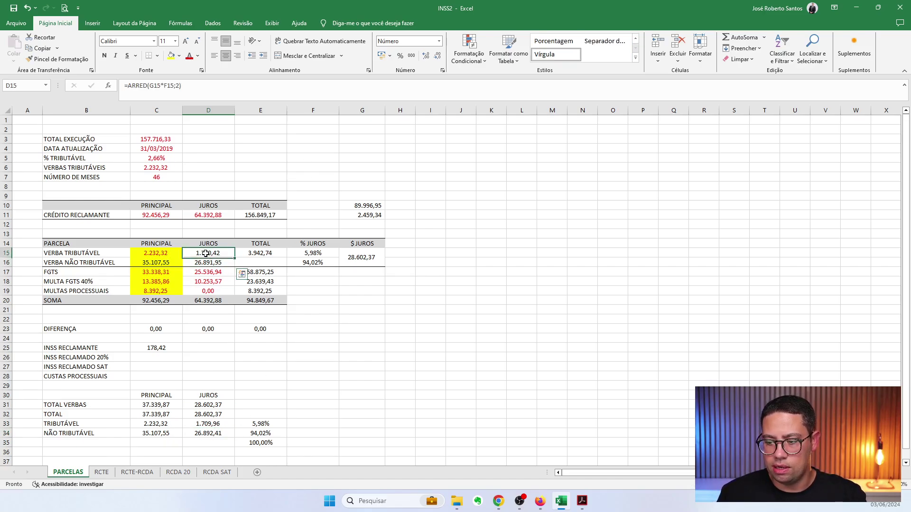
double_click(209, 253)
key("ctrl+Return")
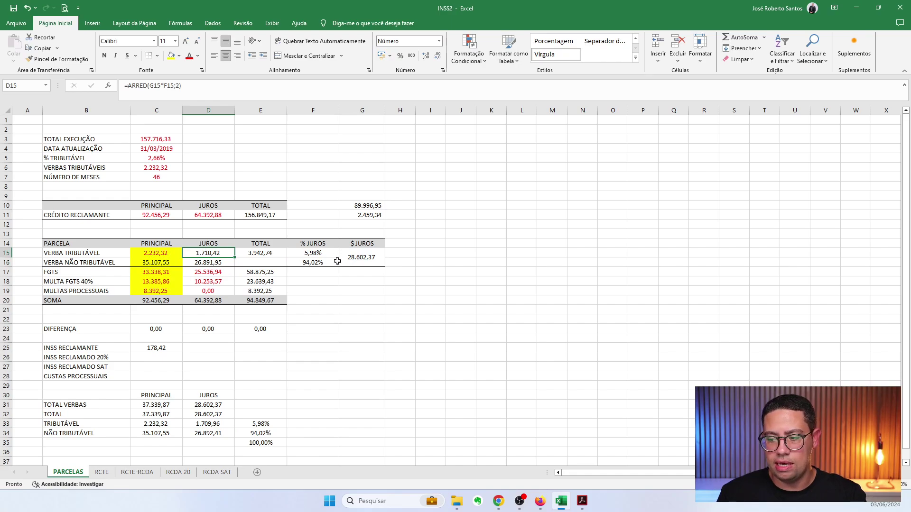
left_click(312, 255)
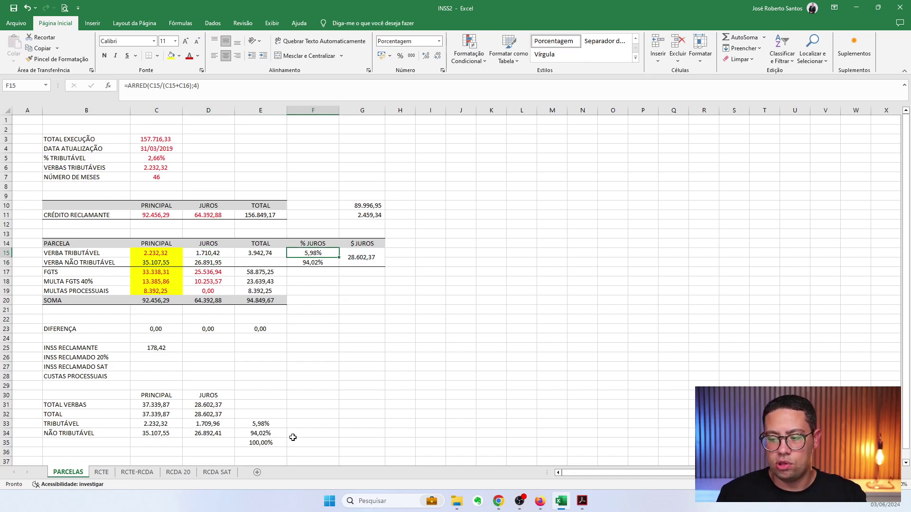
Show the percentages in E33:E35 with five decimal places
left_click_drag(267, 424, 267, 440)
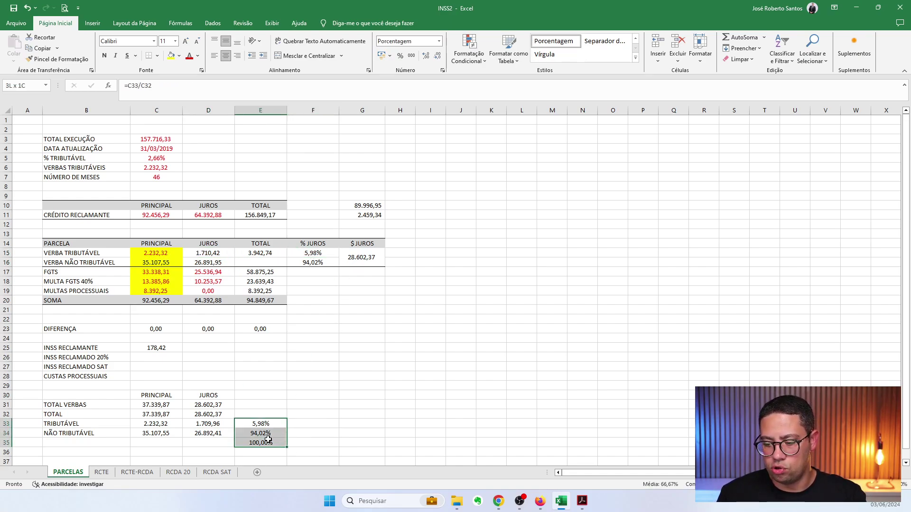
left_click(426, 56)
left_click(426, 56)
left_click(425, 56)
left_click_drag(262, 424, 264, 451)
Try showing the % JUROS values in F15:F16 with four decimal places, and undo that format change
left_click_drag(316, 254, 316, 262)
left_click(426, 57)
left_click(425, 56)
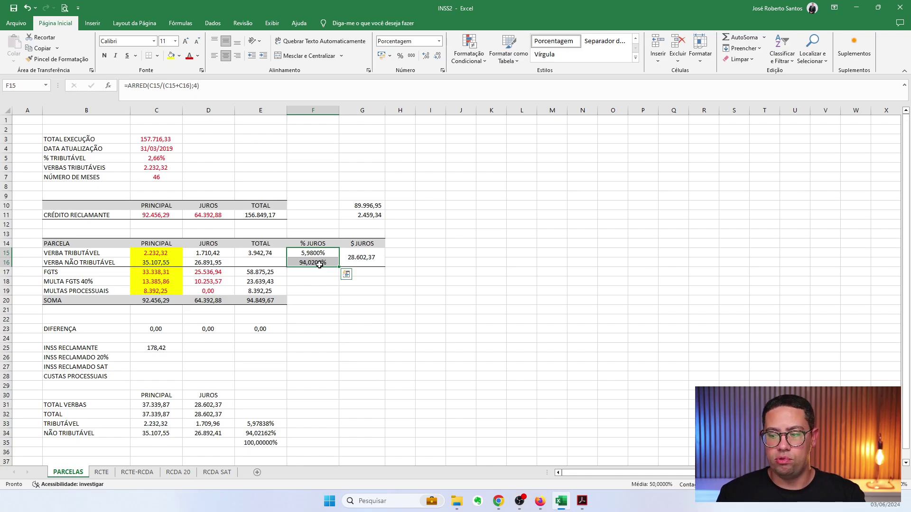
key("ctrl+z")
key("ctrl+z")
key("ctrl+q")
Compare the unrounded interest and percentages of the TRIBUTÁVEL and NÃO TRIBUTÁVEL rows with the rounding formula in D15
left_click(209, 420)
left_click_drag(209, 422, 261, 444)
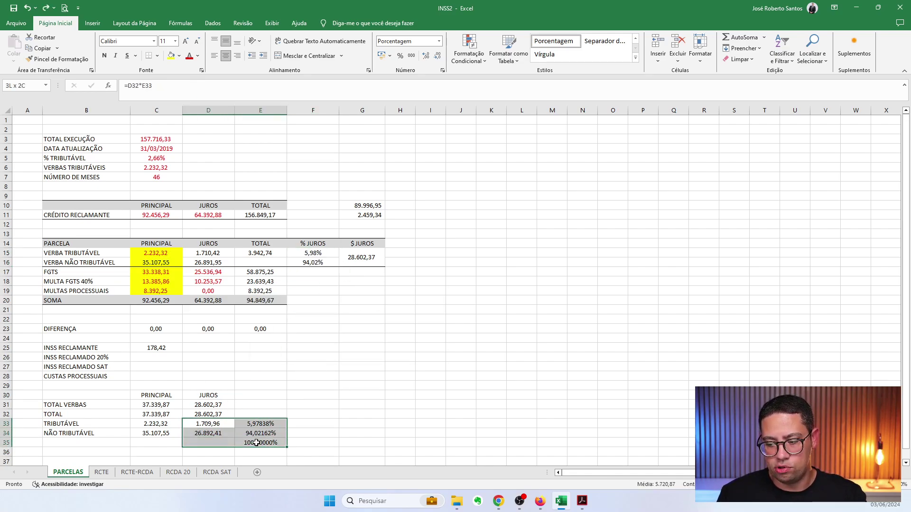
left_click(214, 251)
double_click(214, 251)
key("Escape")
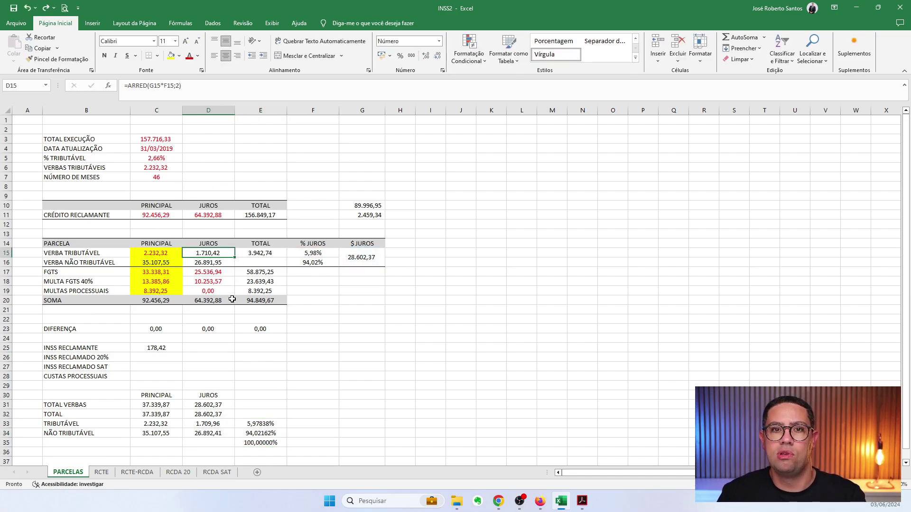
left_click_drag(256, 424, 65, 433)
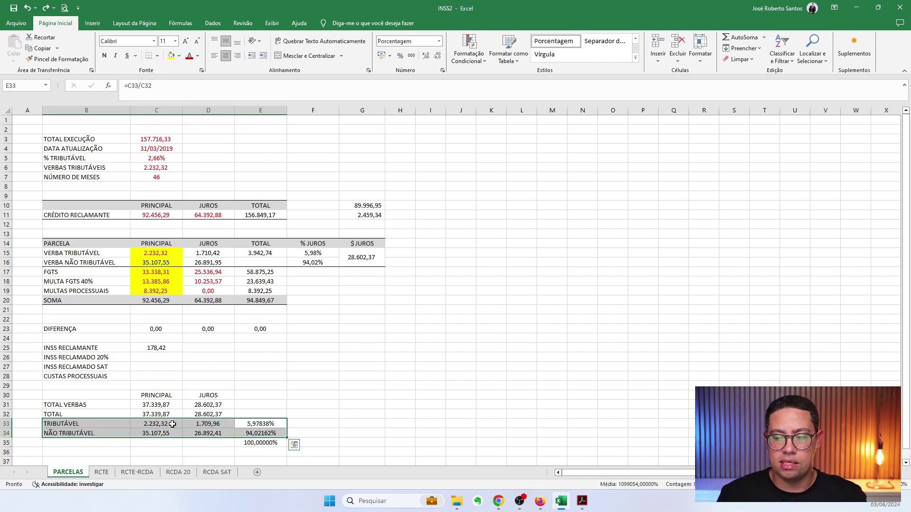
Check the interest formulas of the TRIBUTÁVEL and NÃO TRIBUTÁVEL rows in D33 and D34
left_click(277, 379)
left_click(231, 425)
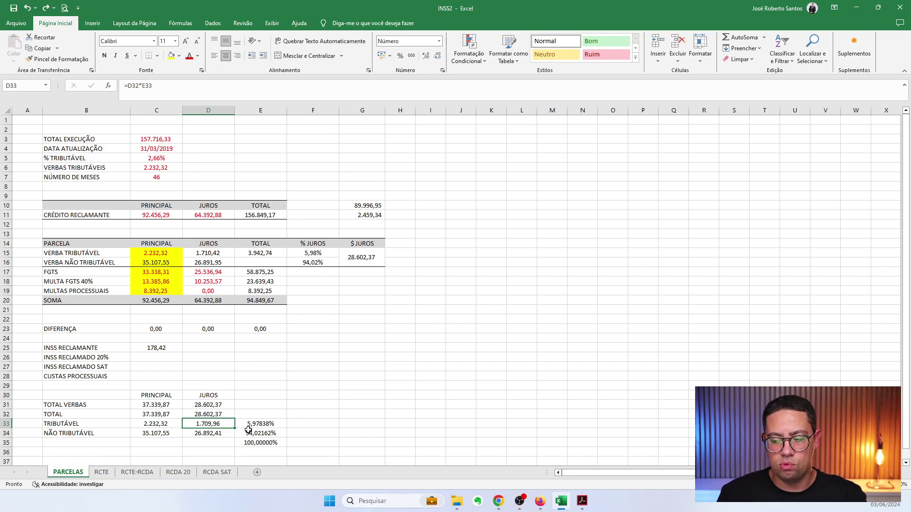
left_click(217, 432)
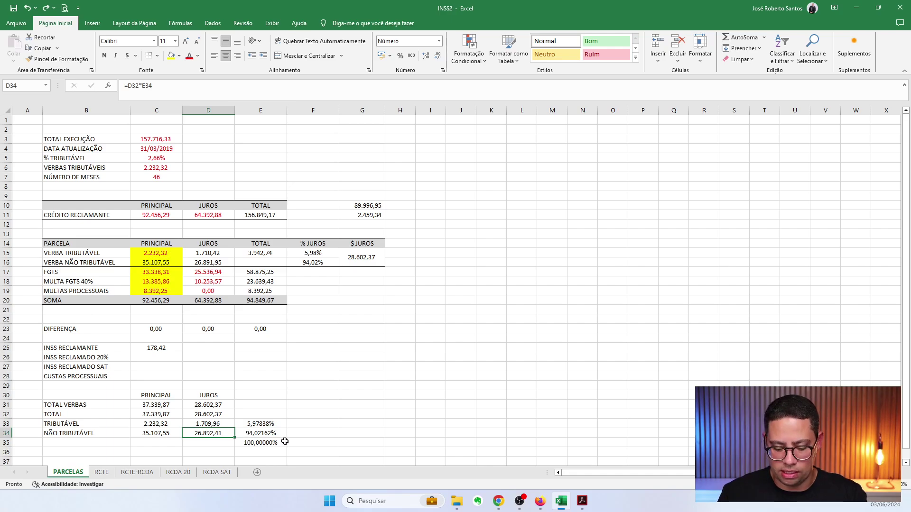
type("=")
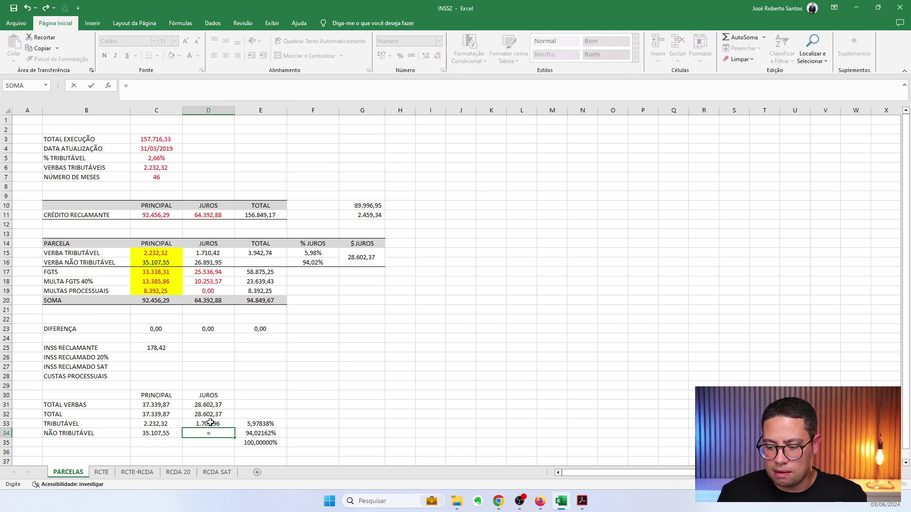
key("Escape")
Try showing the interest in D33:D34 with five decimal places, and return it to two decimal places
left_click_drag(214, 423, 216, 428)
scroll(220, 425, "down", 3)
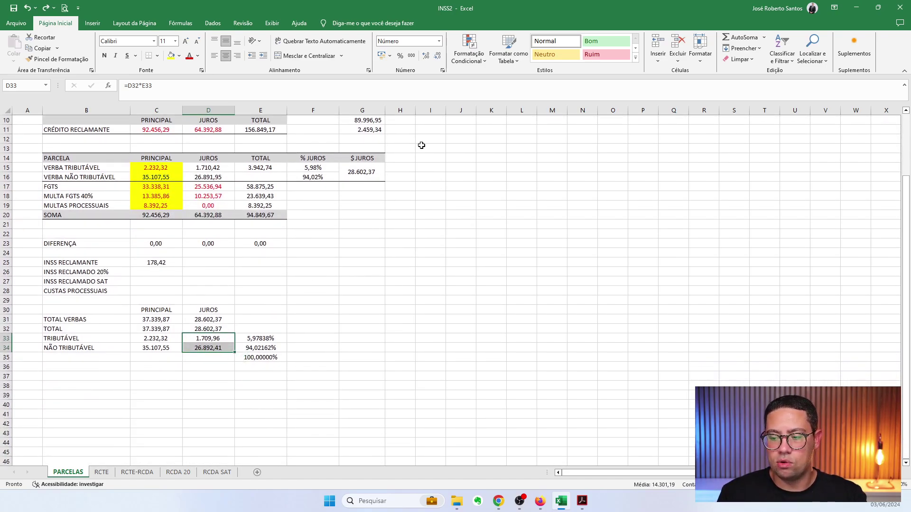
left_click(426, 56)
left_click(425, 56)
left_click(425, 56)
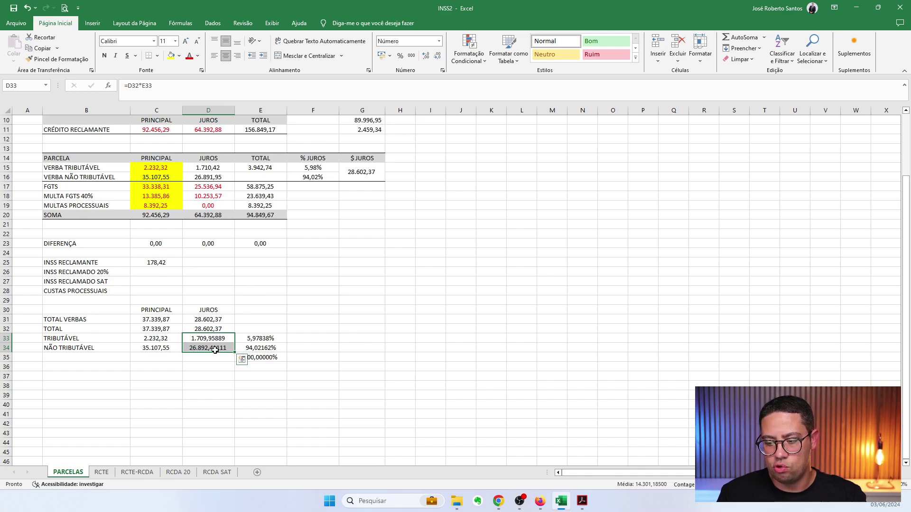
left_click(437, 56)
left_click(437, 55)
left_click(437, 55)
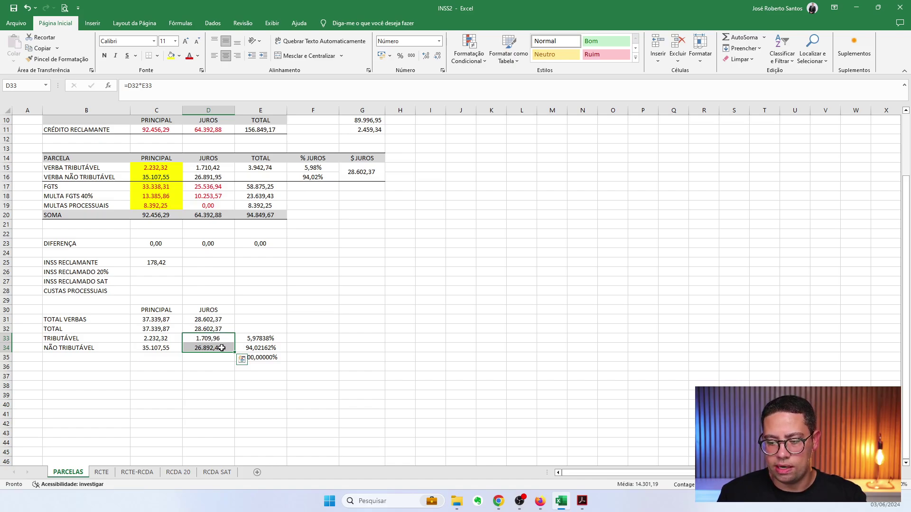
Subtract 0,01 from the TRIBUTÁVEL interest in D33 so its formula reads =D32*E33-0,01
left_click(220, 339)
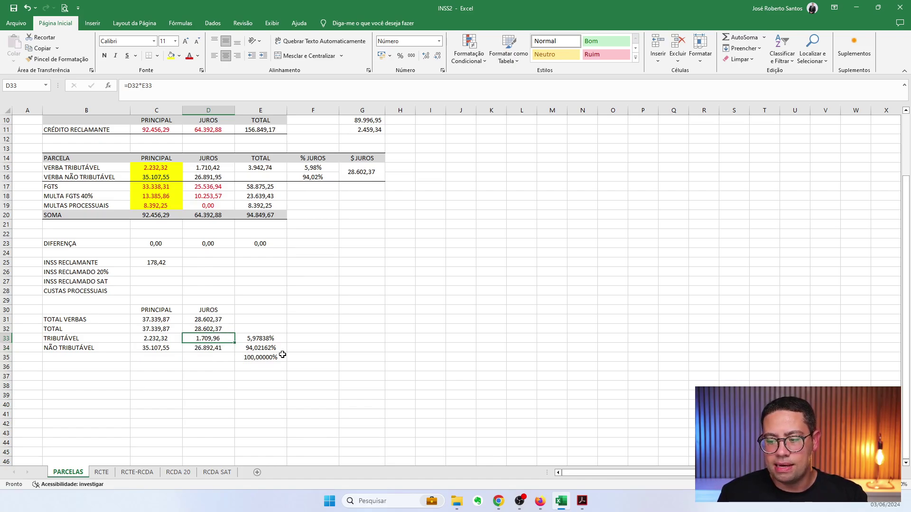
key("F2")
type("-0,001")
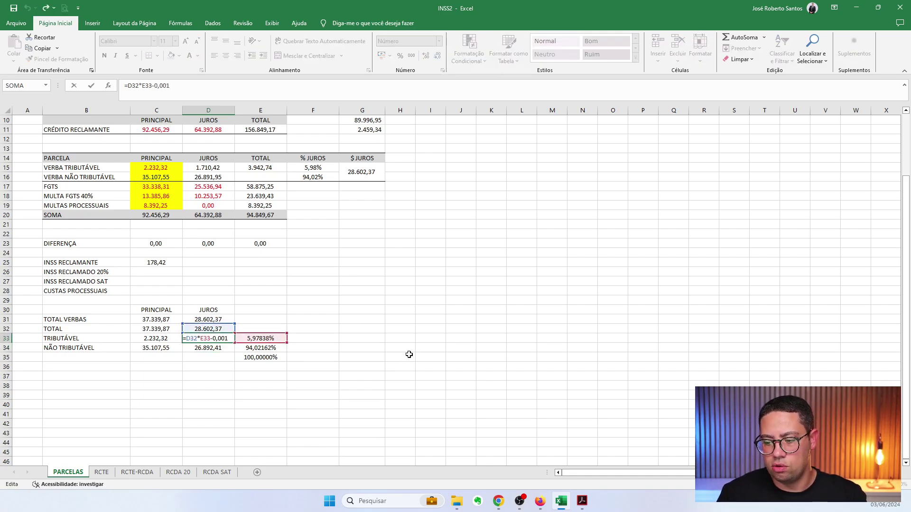
key("shift+Left")
key("shift+Left")
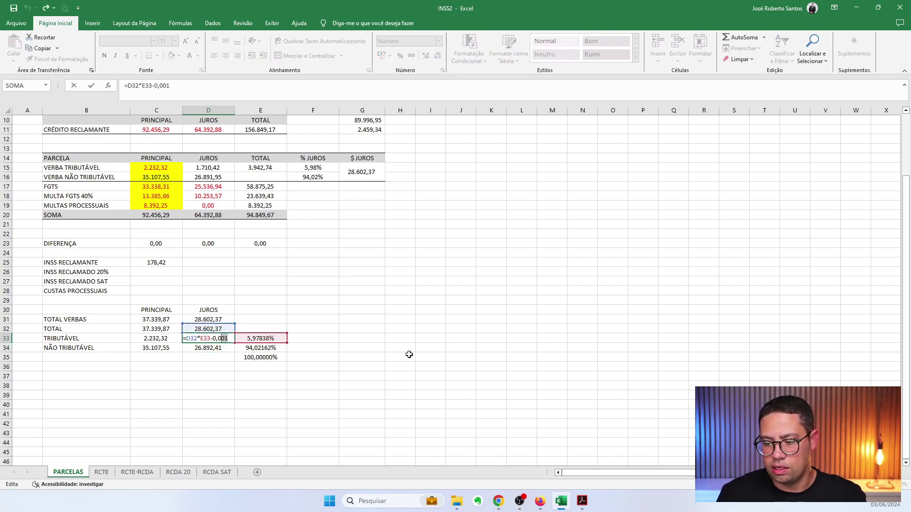
type("1")
key("Return")
left_click_drag(214, 433, 216, 424)
Compare the adjusted TRIBUTÁVEL interest with the NÃO TRIBUTÁVEL interest in D34 and the total in D32
left_click(221, 340)
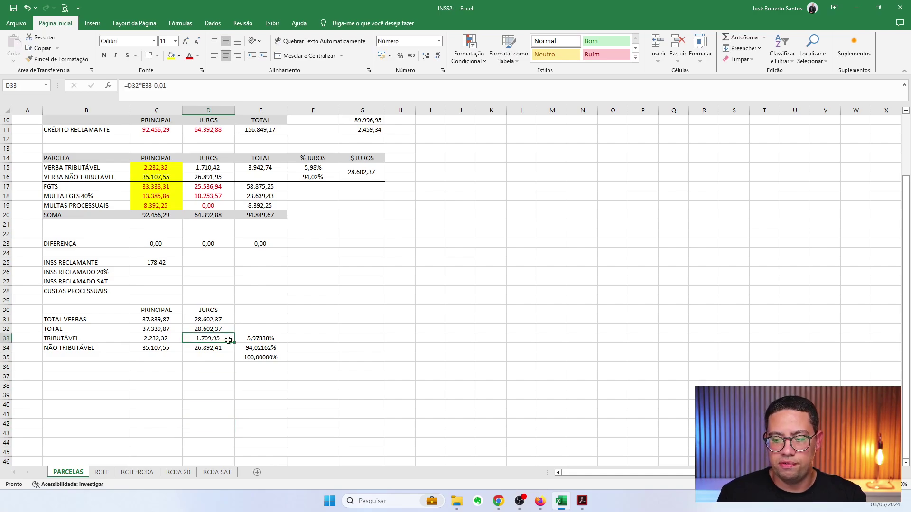
left_click(213, 349)
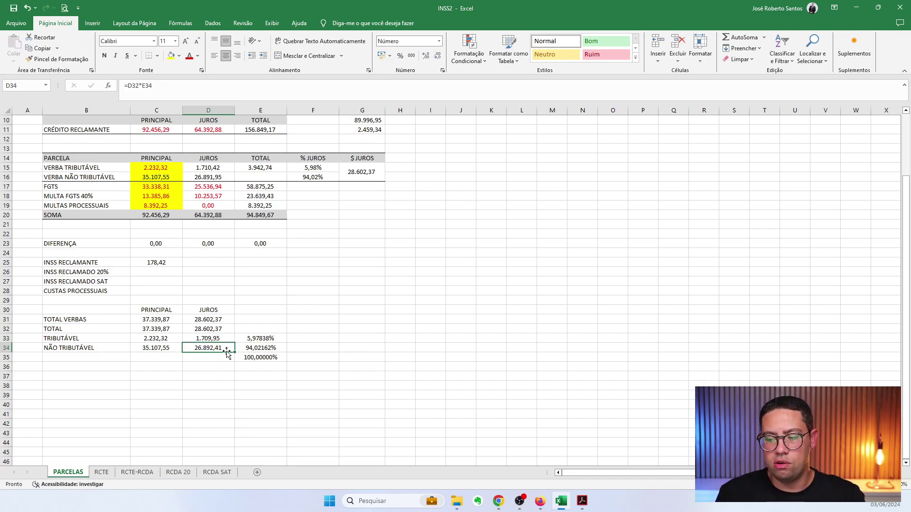
left_click(221, 329)
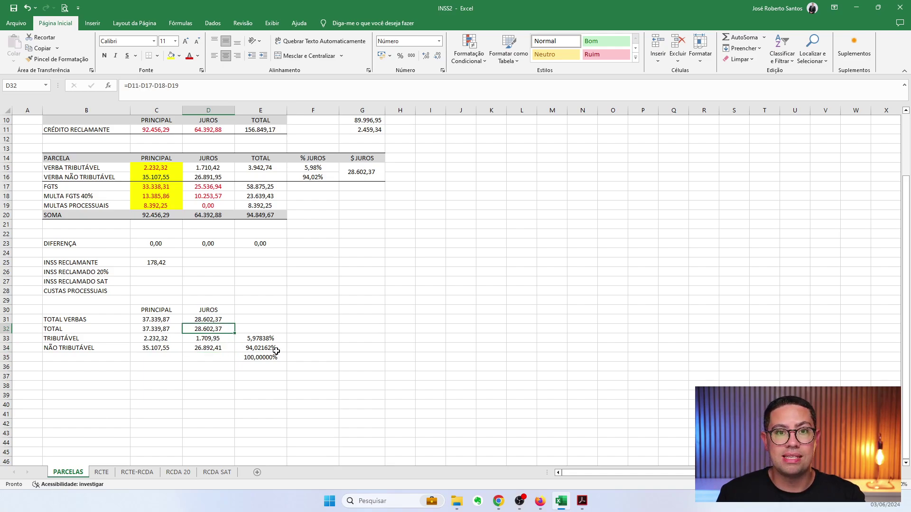
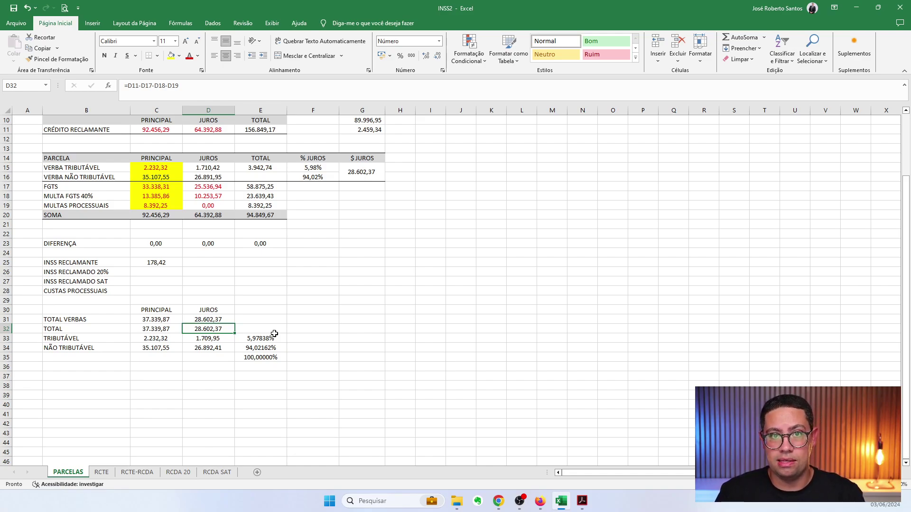
Check the % JUROS rounding formula in F15 and the interest formulas in D15 and D16
left_click_drag(311, 165, 314, 159)
double_click(313, 167)
key("Escape")
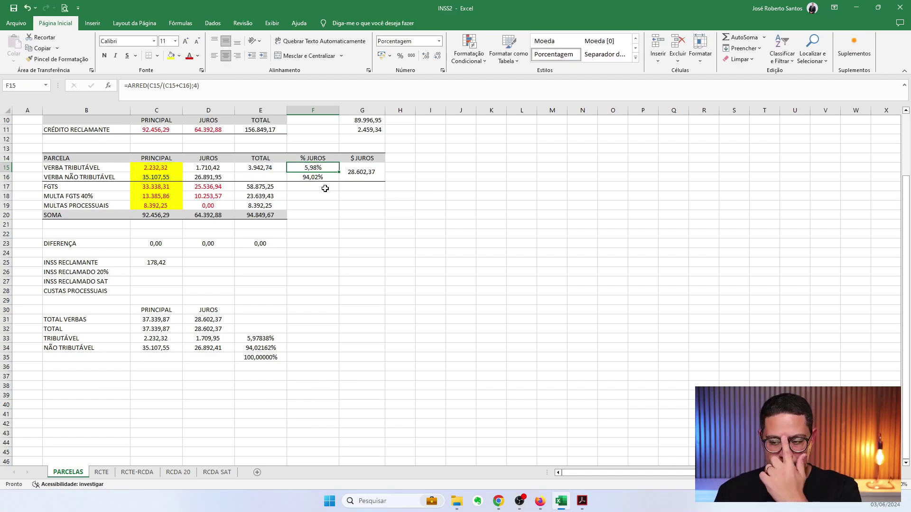
left_click(221, 169)
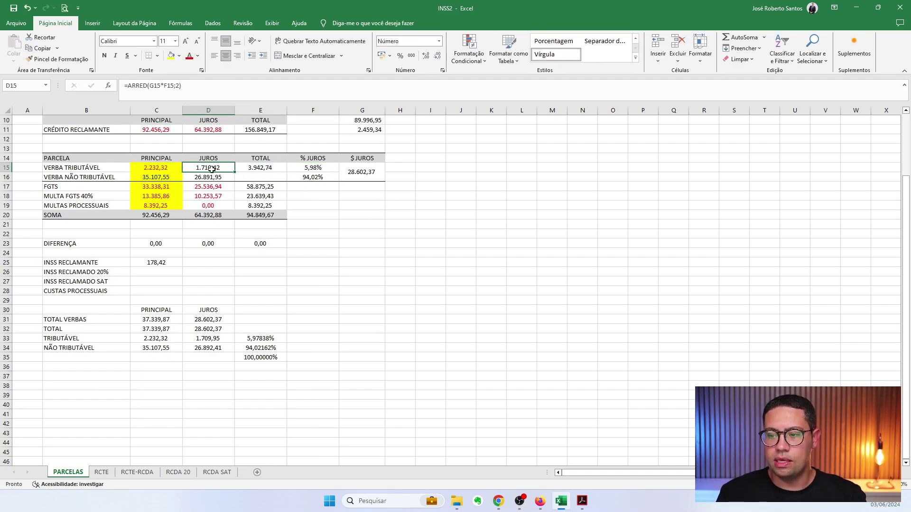
scroll(232, 267, "up", 3)
left_click(211, 406)
left_click(208, 256)
left_click(208, 263)
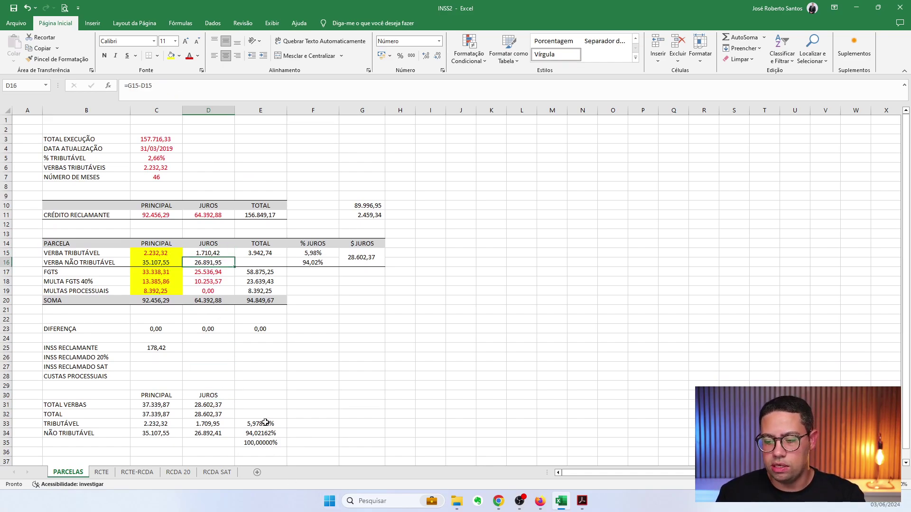
Show the percentages in E33:E35 with two decimal places
left_click_drag(265, 423, 260, 443)
left_click(437, 56)
left_click(437, 56)
left_click(437, 56)
left_click(436, 56)
left_click(437, 56)
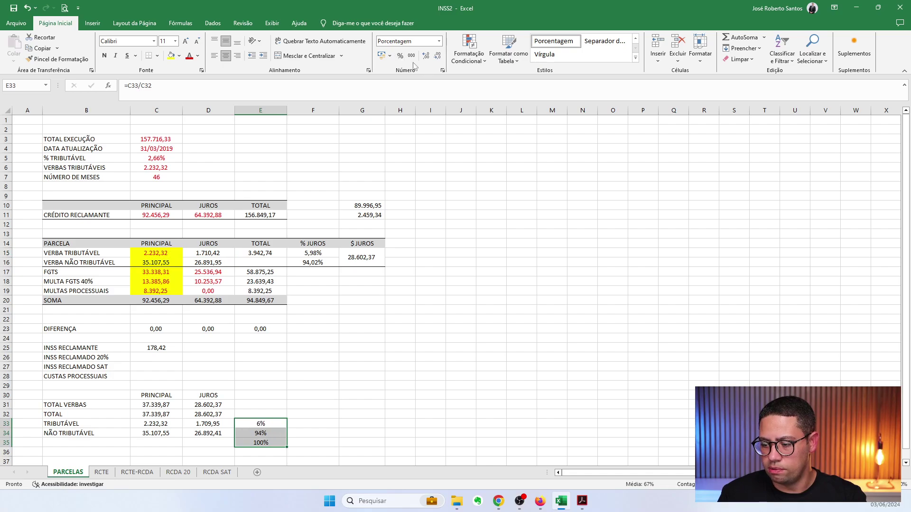
left_click(426, 56)
left_click(426, 56)
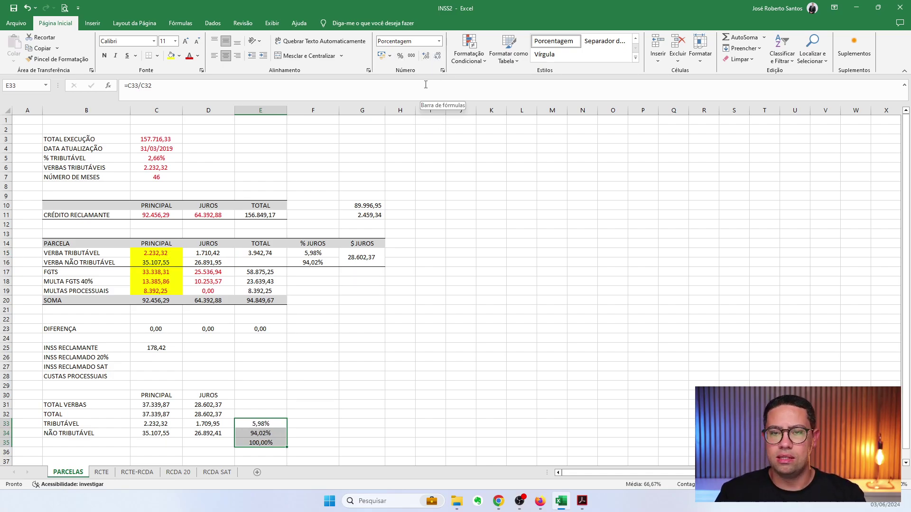
Calculate the TRIBUTÁVEL interest from the unrounded percentage in F33 with =E33*D32, and format it in comma style
scroll(422, 251, "down", 3)
left_click(260, 338)
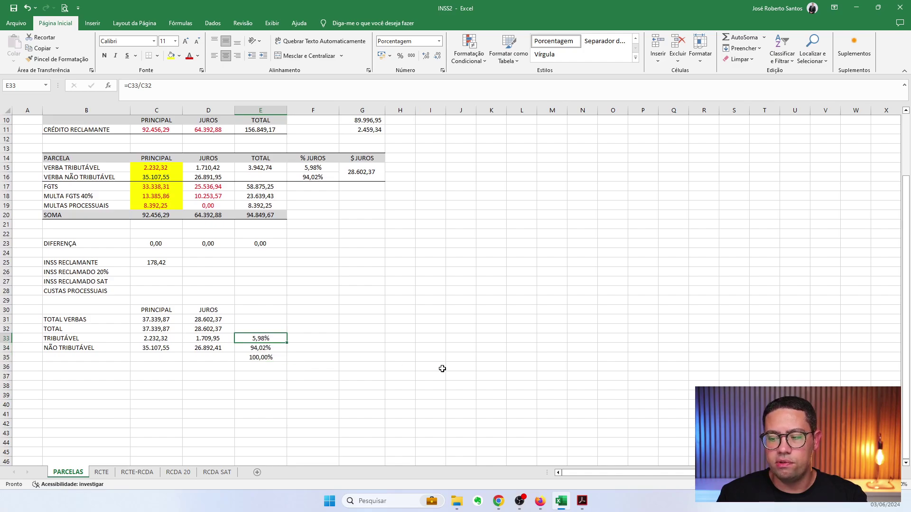
left_click(314, 338)
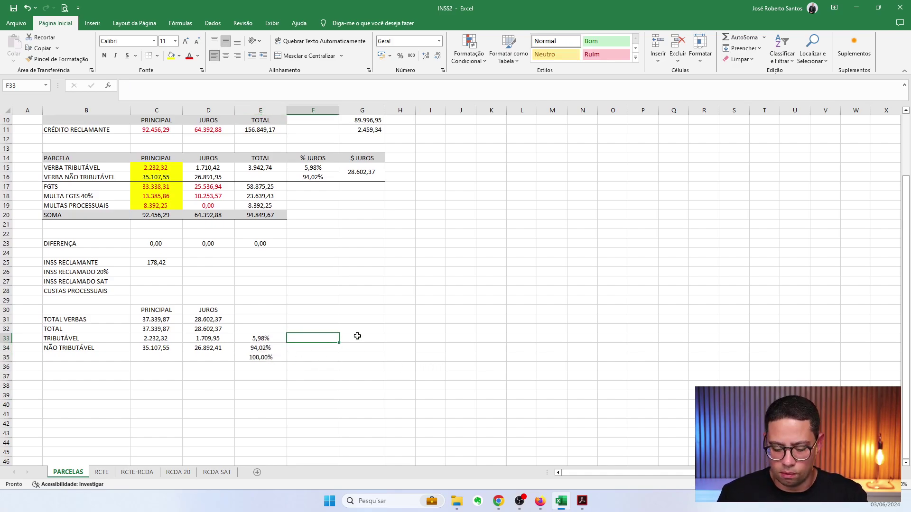
type("=")
key("Left")
type("*")
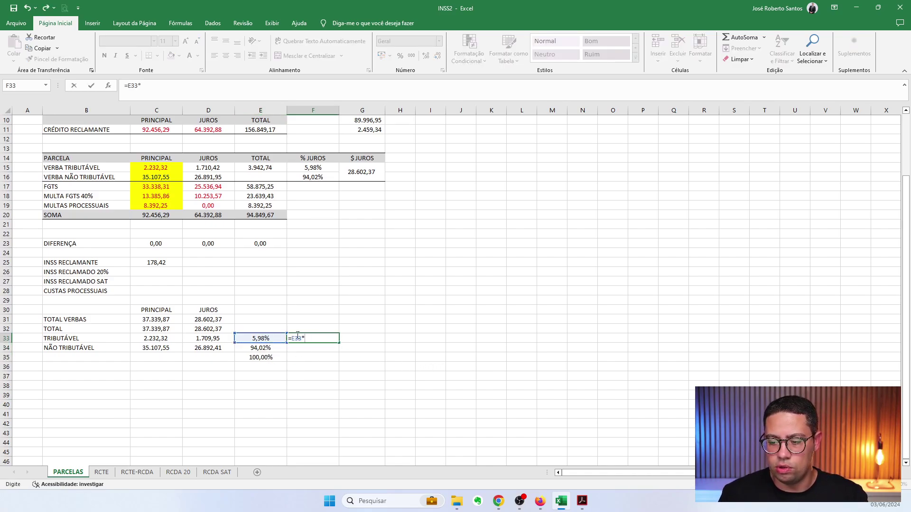
left_click(208, 329)
key("Tab")
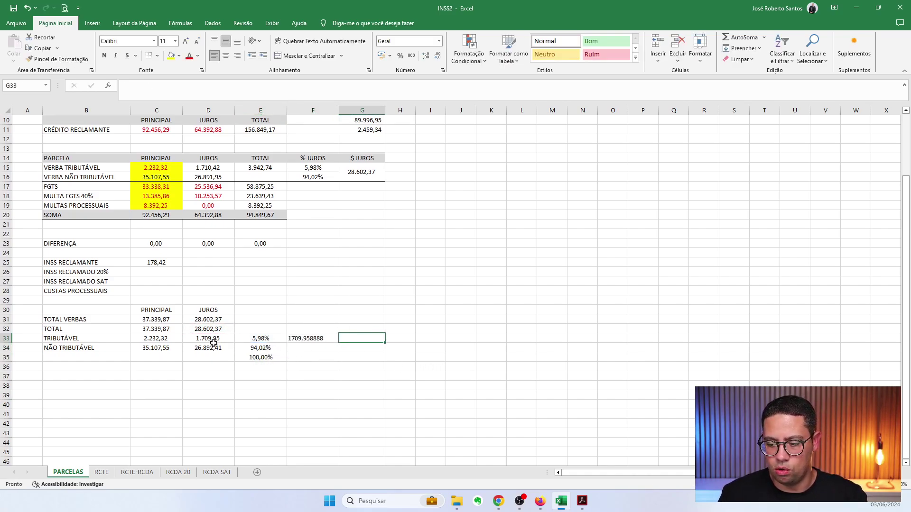
left_click(325, 340)
left_click(411, 56)
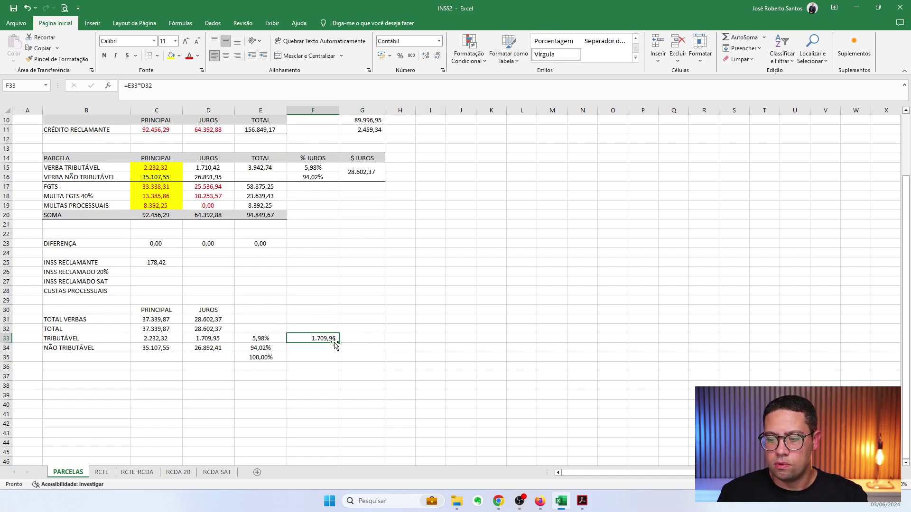
Calculate the interest with the fixed percentage in F34 as =5,98%*D32, and format it in comma style
left_click(220, 339)
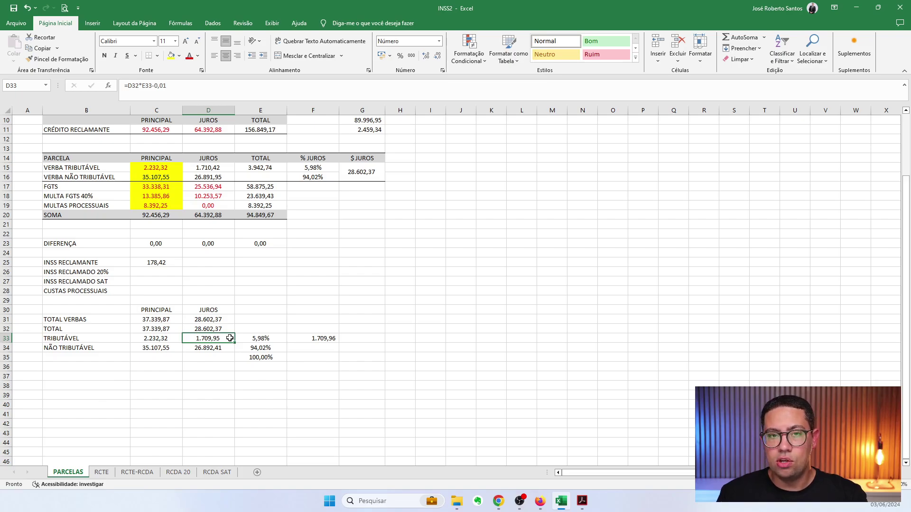
left_click(320, 347)
type("=")
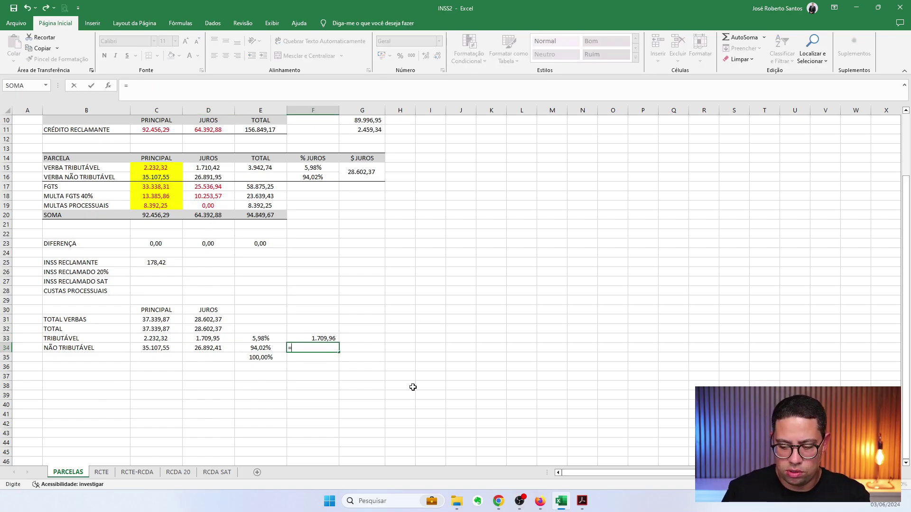
type("5,98%*")
left_click(208, 328)
key("ctrl+Return")
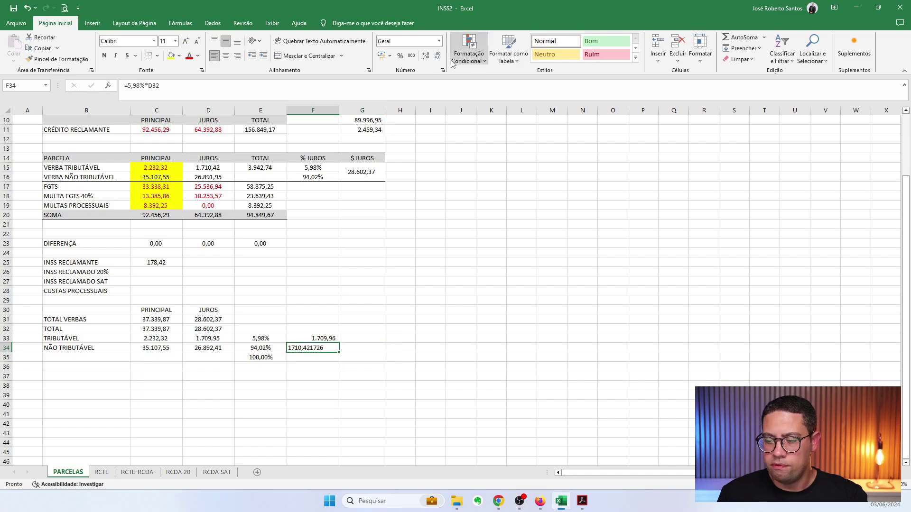
left_click(411, 56)
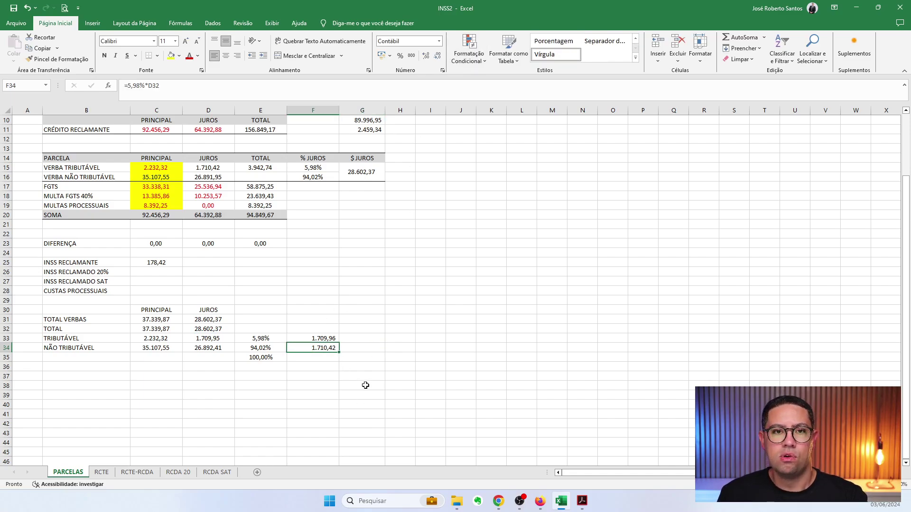
Compare the unrounded percentage formula in E33 with the fixed-percentage interest calculation in F34
left_click(261, 339)
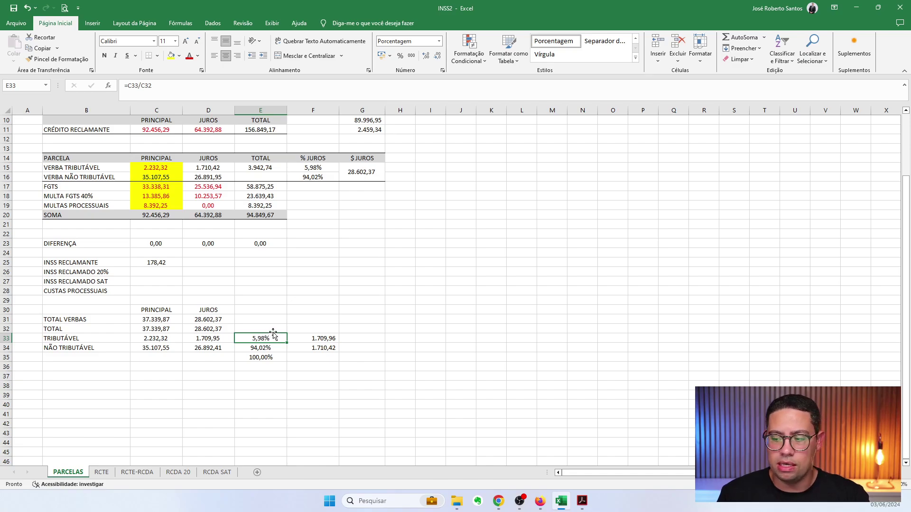
left_click(321, 346)
left_click(258, 339)
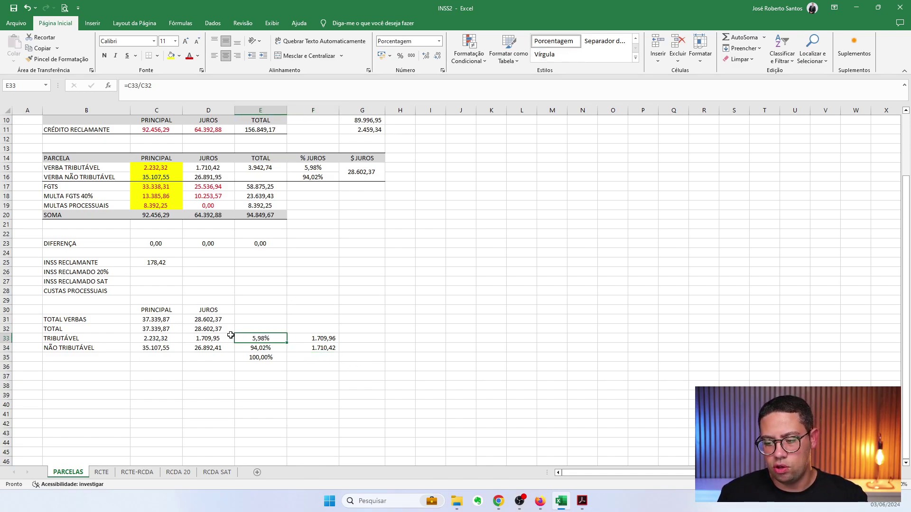
left_click(313, 349)
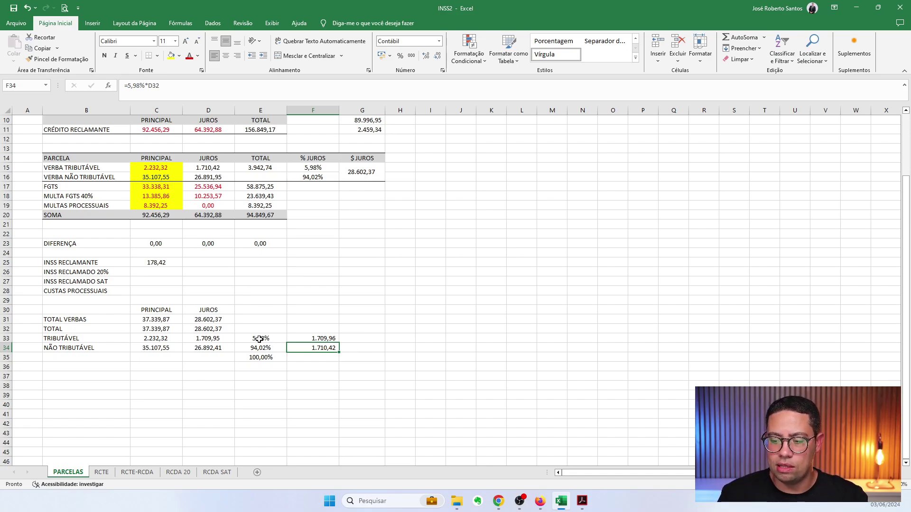
left_click_drag(260, 338, 260, 355)
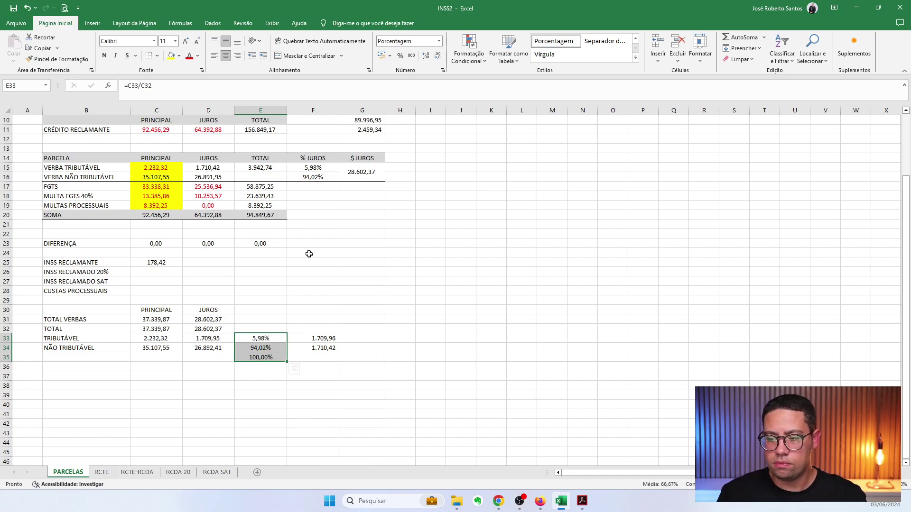
Examine how the rounded % JUROS in F15 feeds the VERBA TRIBUTÁVEL interest in D15 and the remainder in D16
scroll(285, 232, "up", 3)
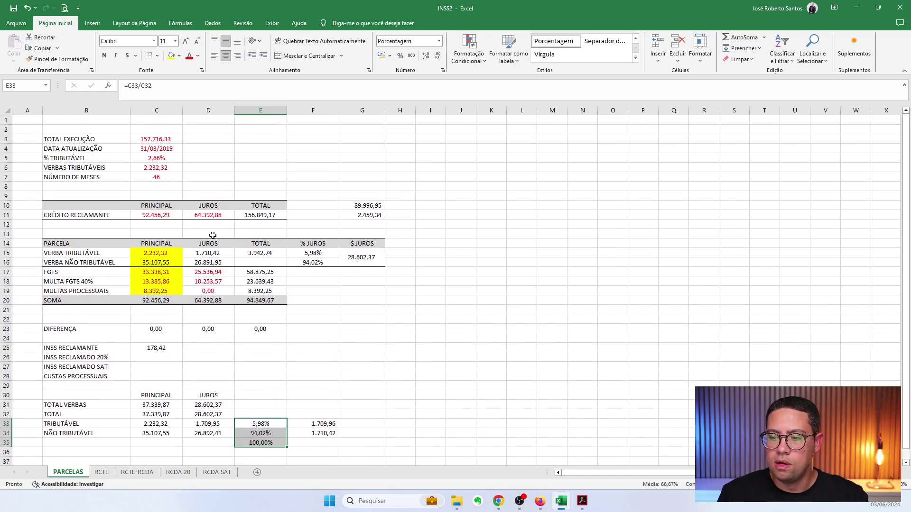
left_click(307, 259)
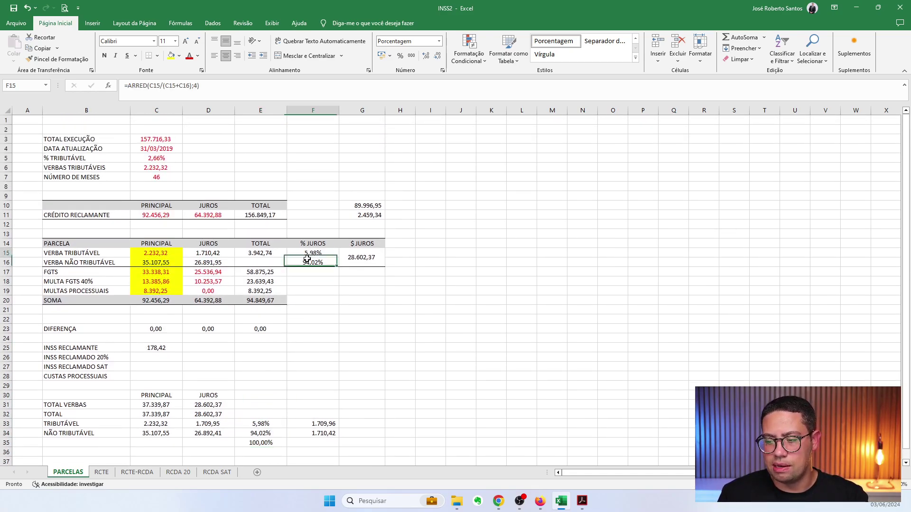
left_click(216, 252)
key("F2")
key("Escape")
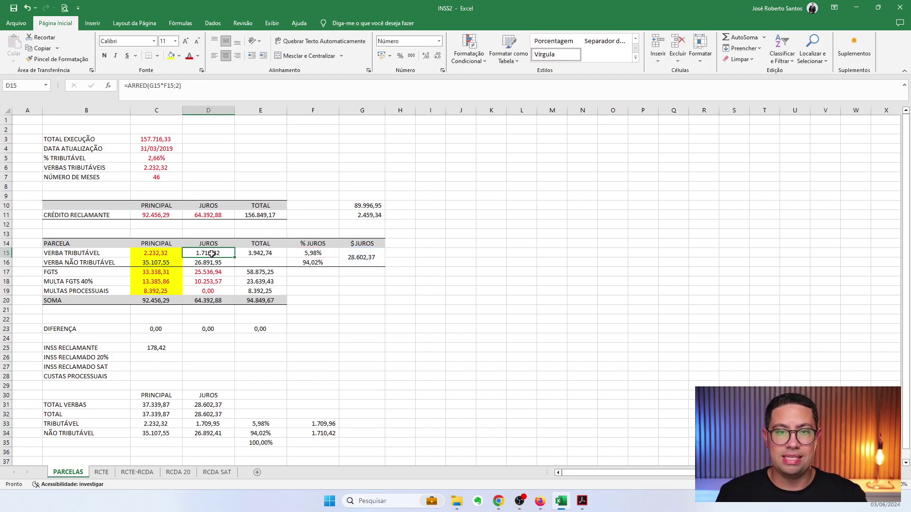
key("F2")
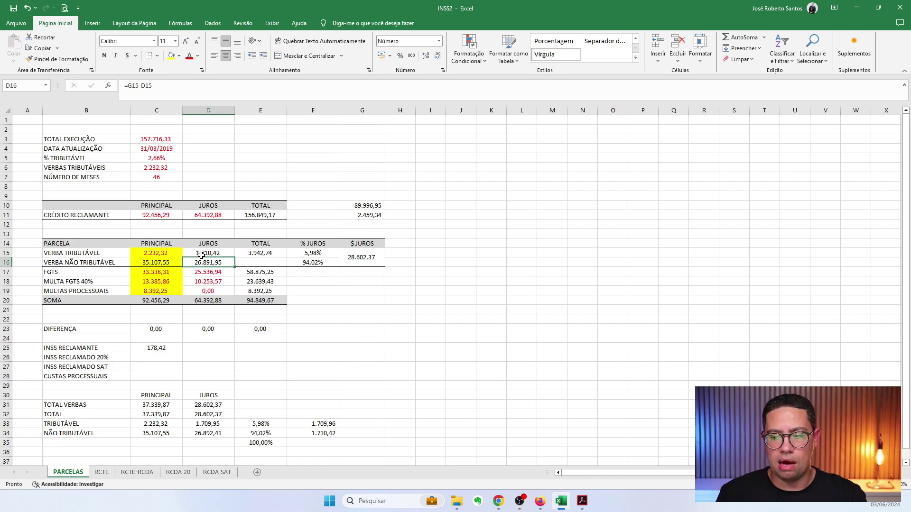
In PJe-Calc, set the interest to 1.710,42 for Verbas Tributáveis and 26.891,95 for Verbas Não Tributáveis, and save the instalments
key("Escape")
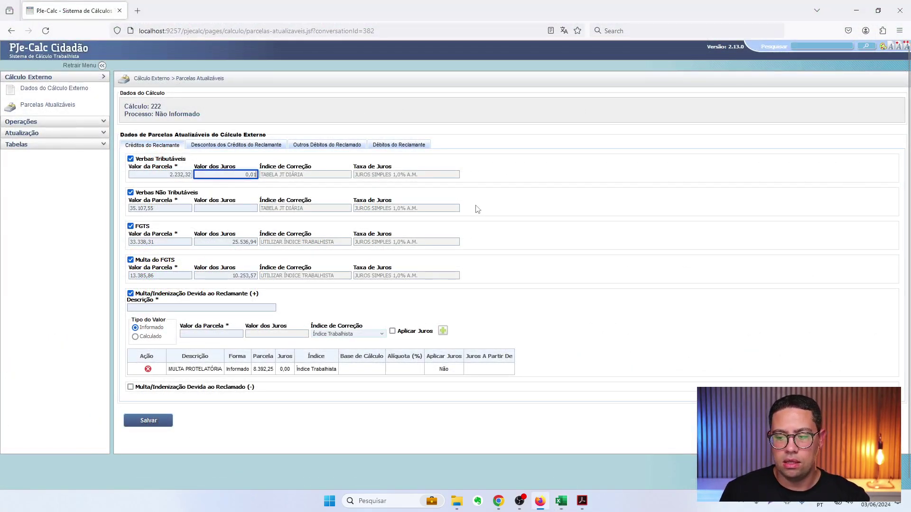
left_click(238, 209)
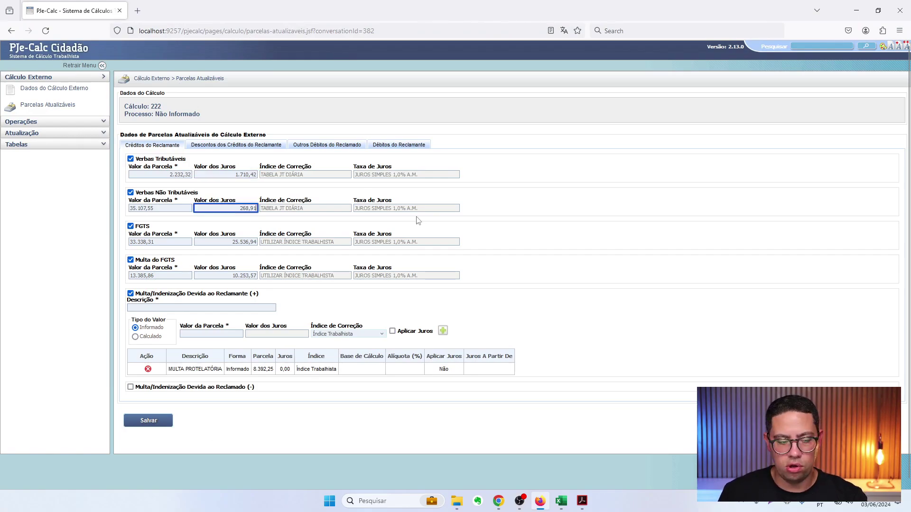
key("Tab")
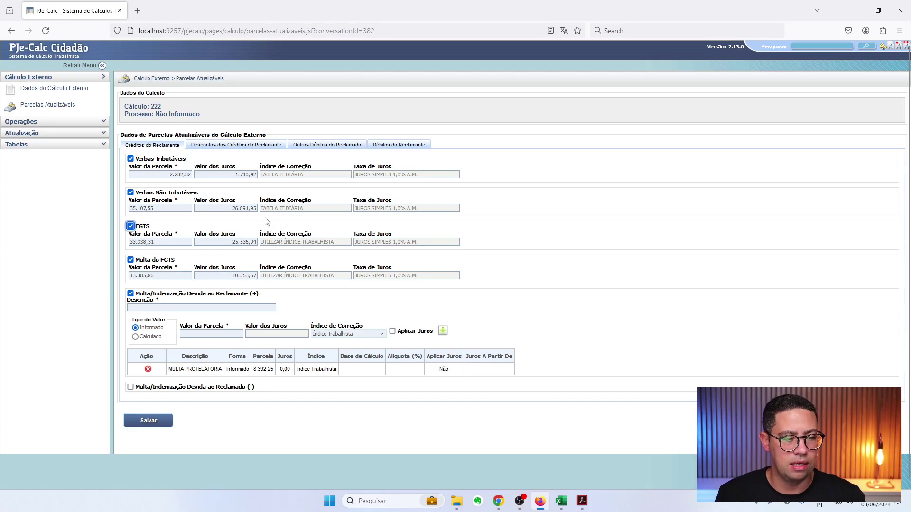
left_click(240, 175)
left_click(244, 208)
left_click(249, 175)
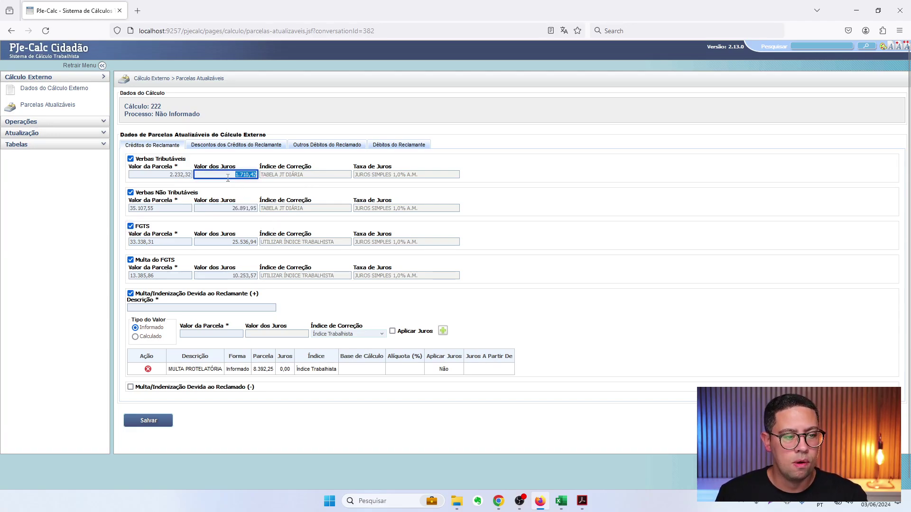
left_click(148, 421)
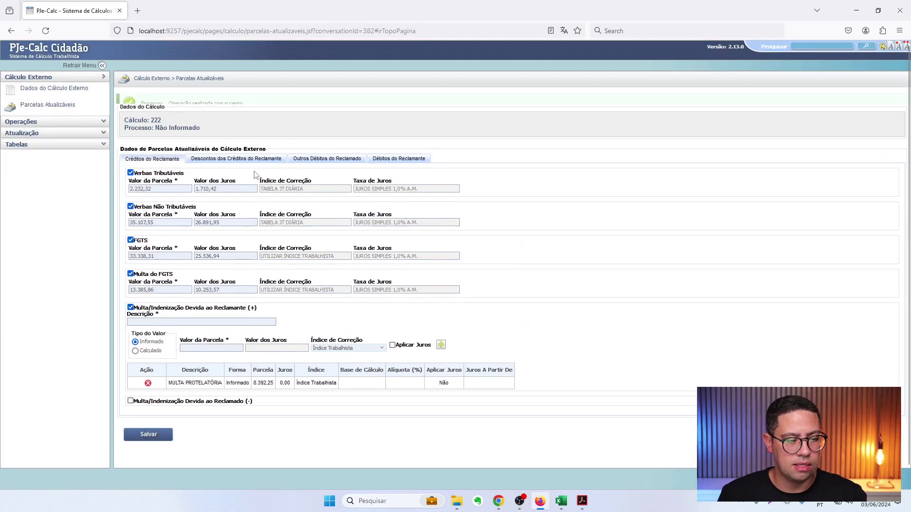
Compare the saved interest values of Verbas Tributáveis and Verbas Não Tributáveis
left_click(229, 197)
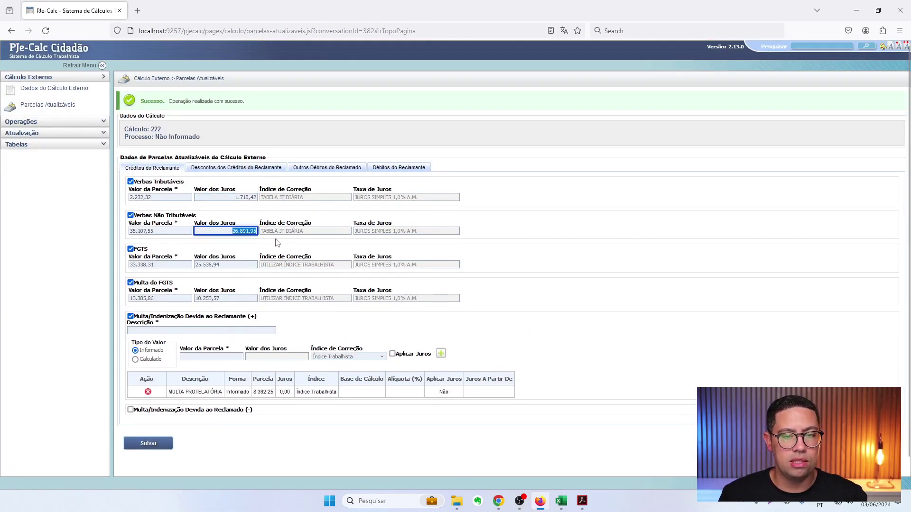
left_click(248, 195)
left_click(229, 229)
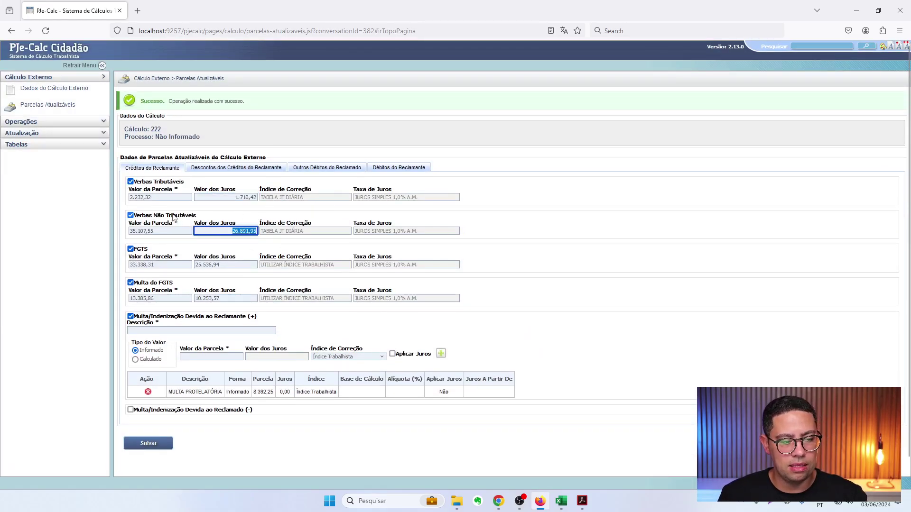
left_click(245, 195)
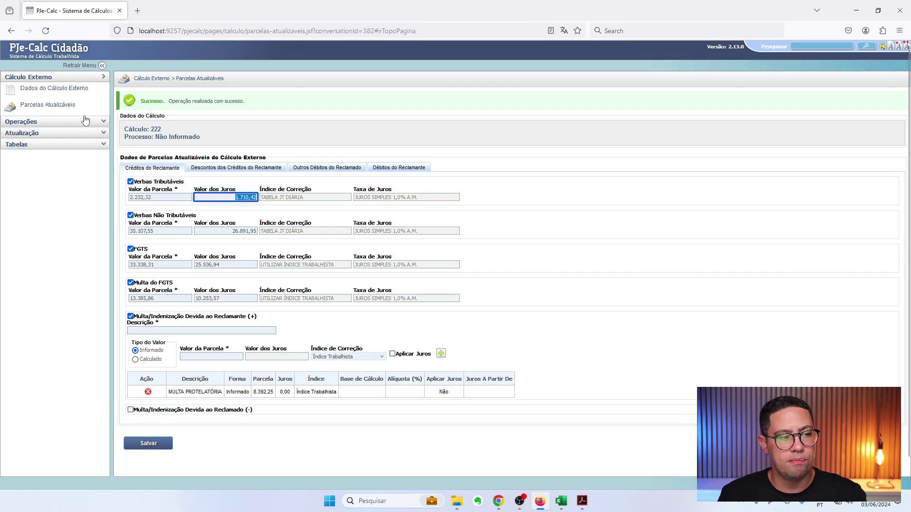
Open the external calculation's parameters and examine the income tax option Incidir sobre Juros de Mora
left_click(50, 106)
left_click(221, 146)
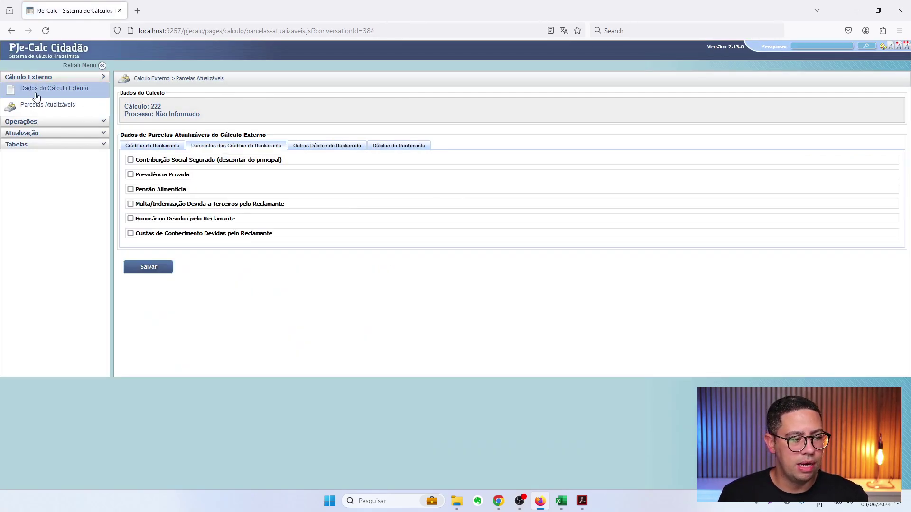
left_click(36, 89)
left_click(231, 128)
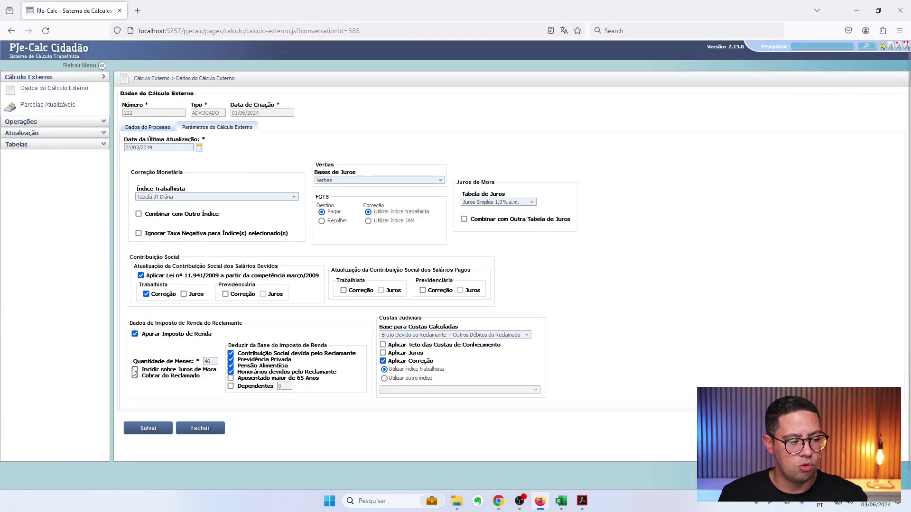
left_click_drag(144, 370, 219, 372)
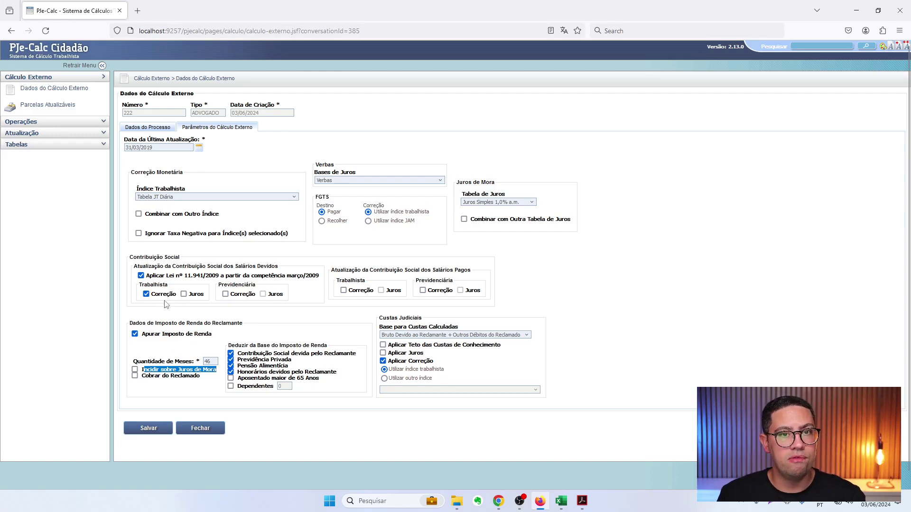
Reopen Parcelas Atualizáveis and compare its interest values with the calculations on the PARCELAS sheet in Excel
left_click(67, 106)
left_click(233, 175)
left_click(233, 208)
left_click(236, 175)
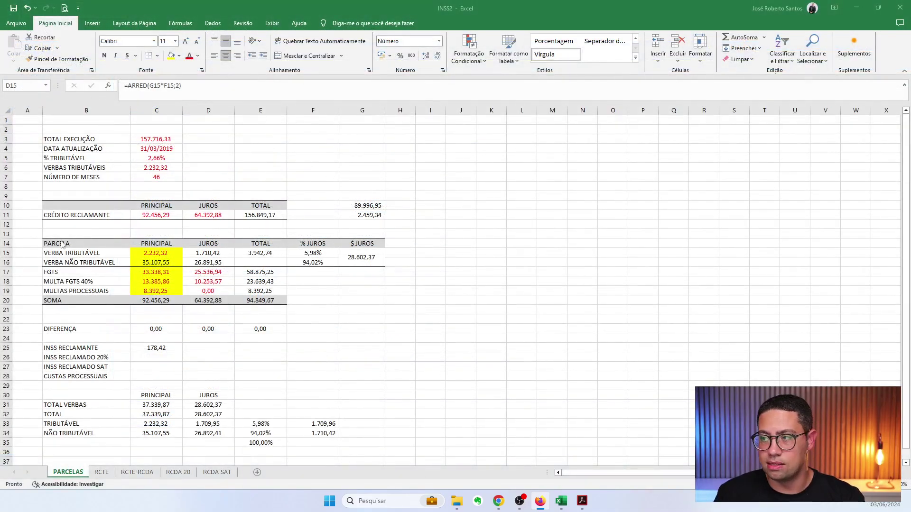
left_click(208, 253)
left_click_drag(74, 140, 362, 434)
left_click(340, 450)
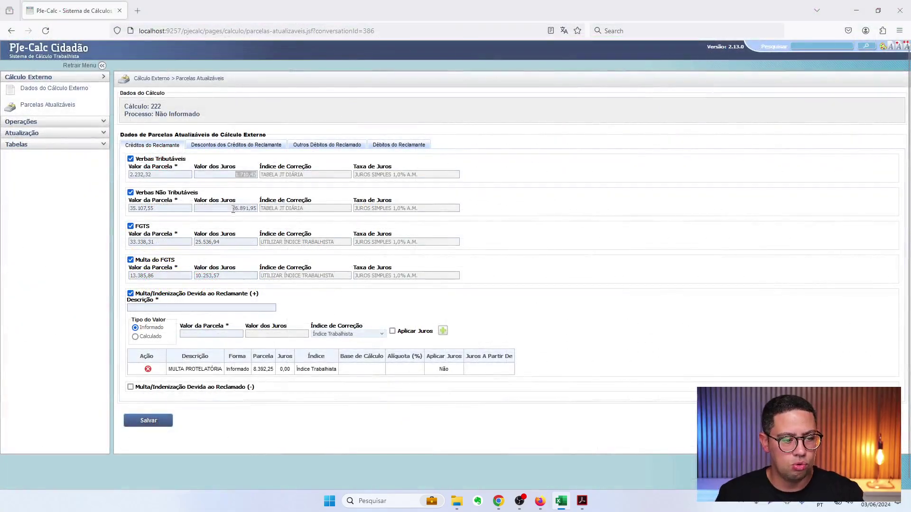
Back in PJe-Calc, examine how interest is divided between Verbas Tributáveis and Verbas Não Tributáveis
key("Tab")
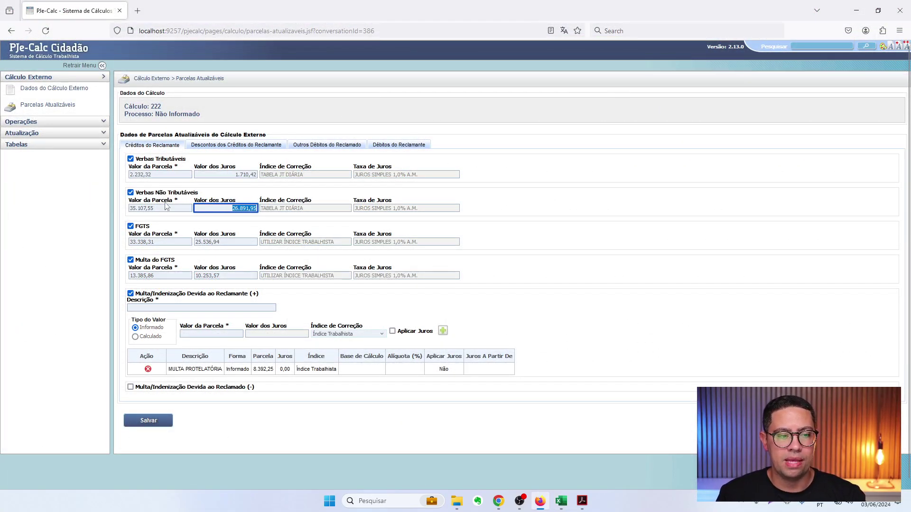
left_click_drag(155, 193, 204, 195)
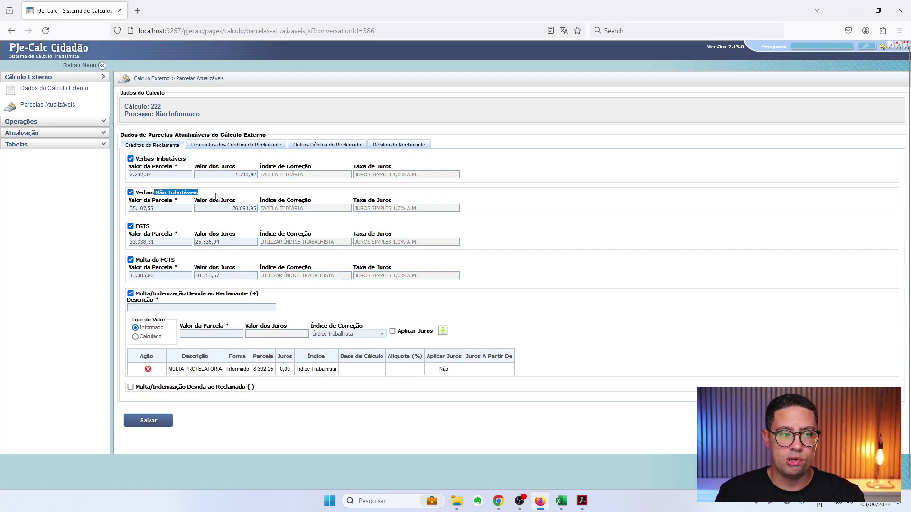
left_click(227, 174)
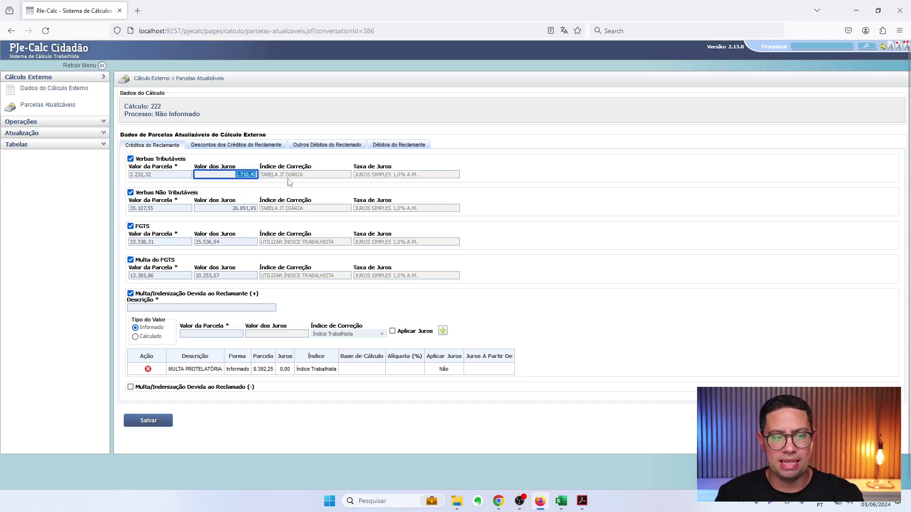
left_click(240, 207)
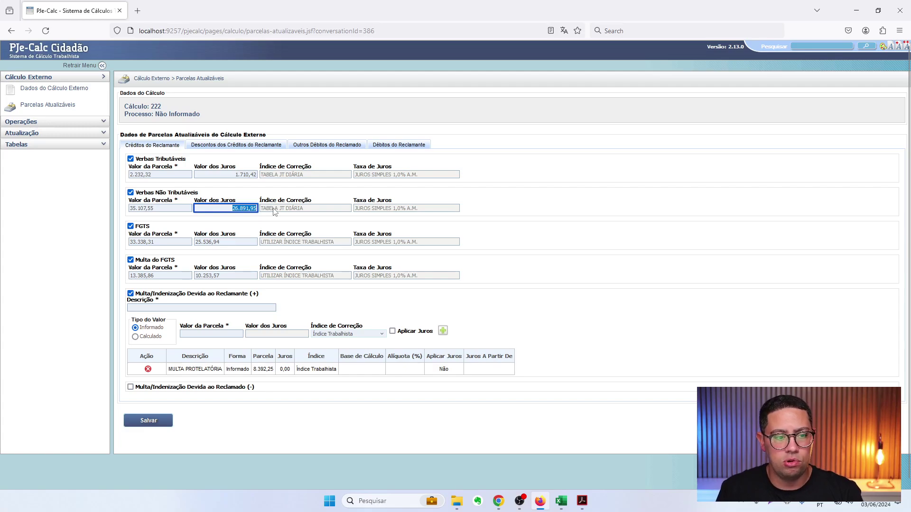
left_click(245, 175)
left_click(254, 208)
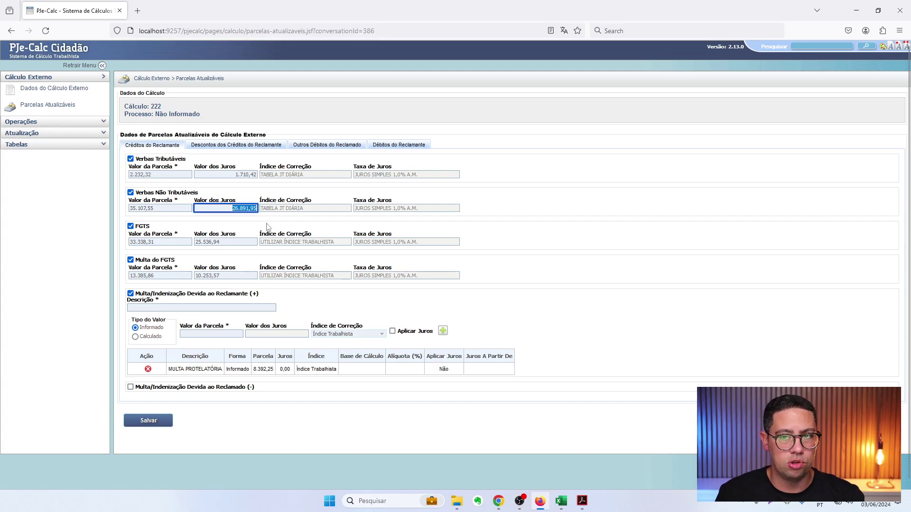
left_click(242, 174)
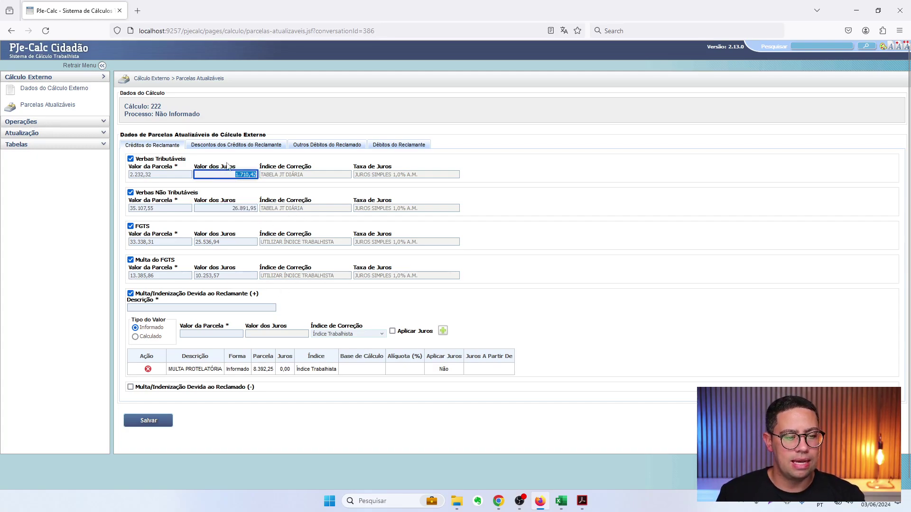
left_click(254, 208)
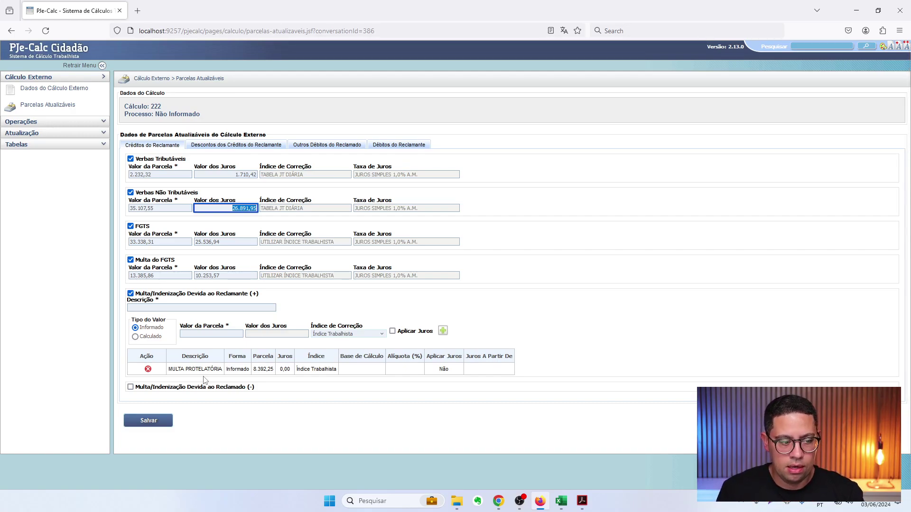
left_click(240, 174)
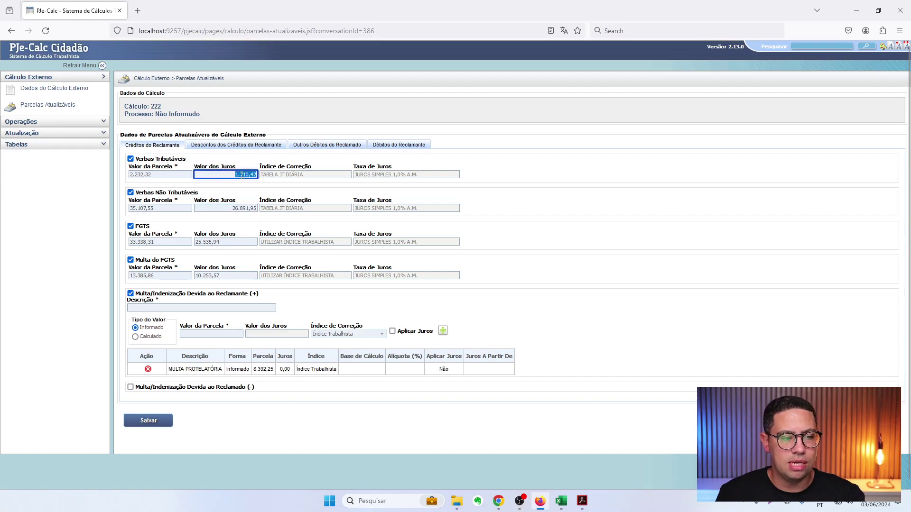
left_click(243, 175)
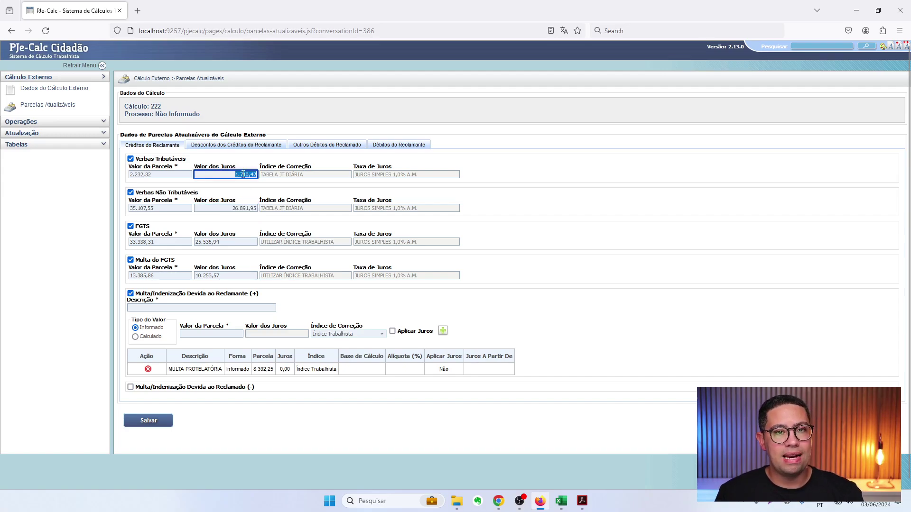
Review the principal and interest of FGTS and Multa do FGTS, plus the principal of Verbas Não Tributáveis
left_click(166, 241)
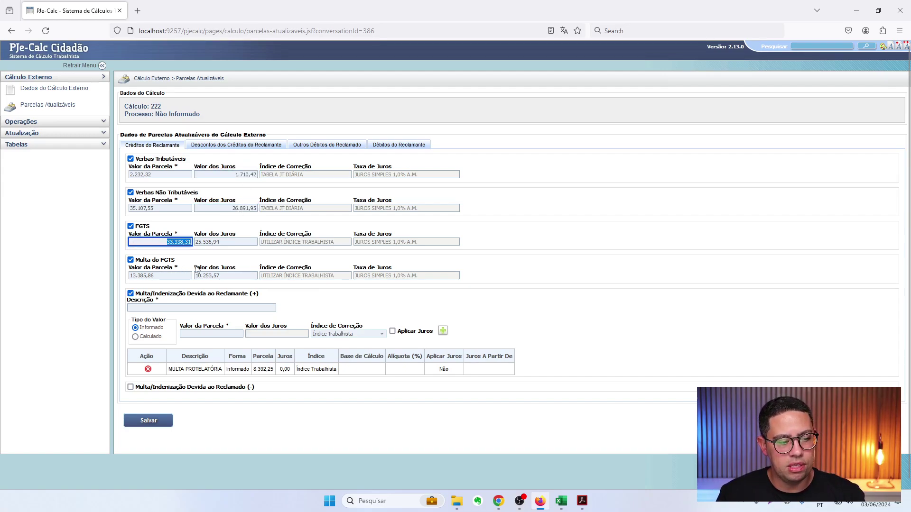
key("Tab")
left_click(157, 277)
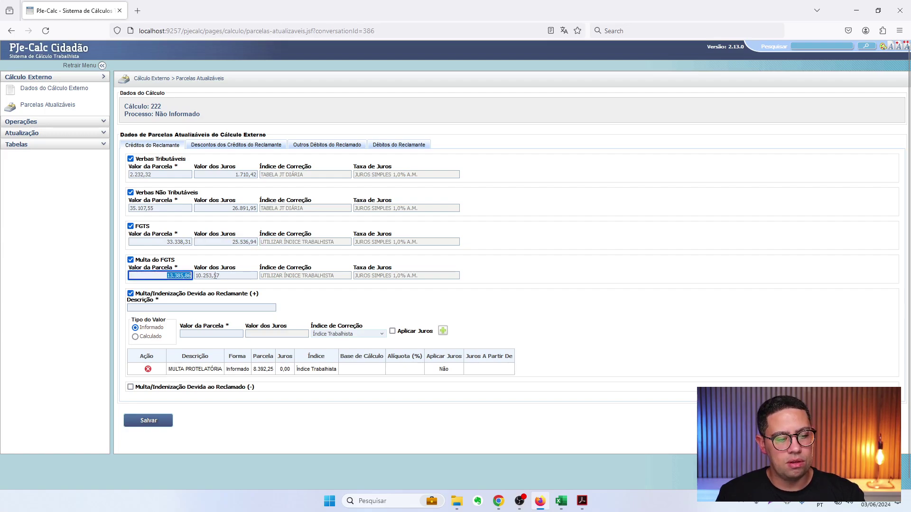
key("Tab")
left_click(146, 207)
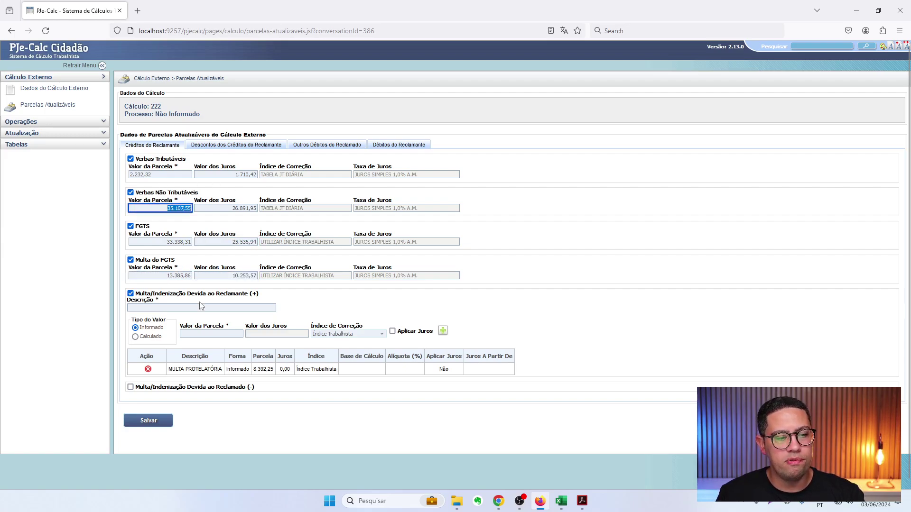
Switch to Excel and insert four blank rows above the INSS RECLAMANTE row of the PARCELAS sheet
key("alt+Tab")
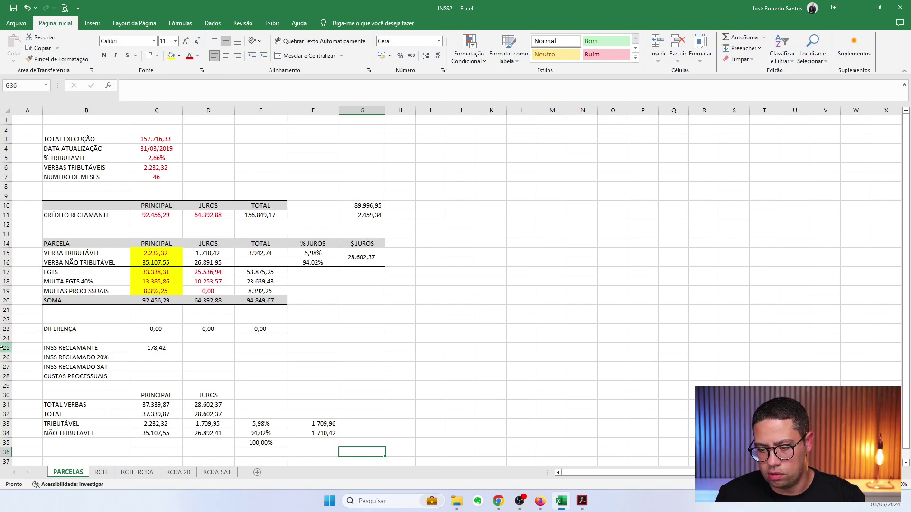
left_click_drag(6, 347, 6, 377)
key("ctrl+shift+plus")
Sum the principal of FGTS, MULTA FGTS 40% and VERBA NÃO TRIBUTÁVEL in C25 with =C17+C18+C16
left_click(168, 349)
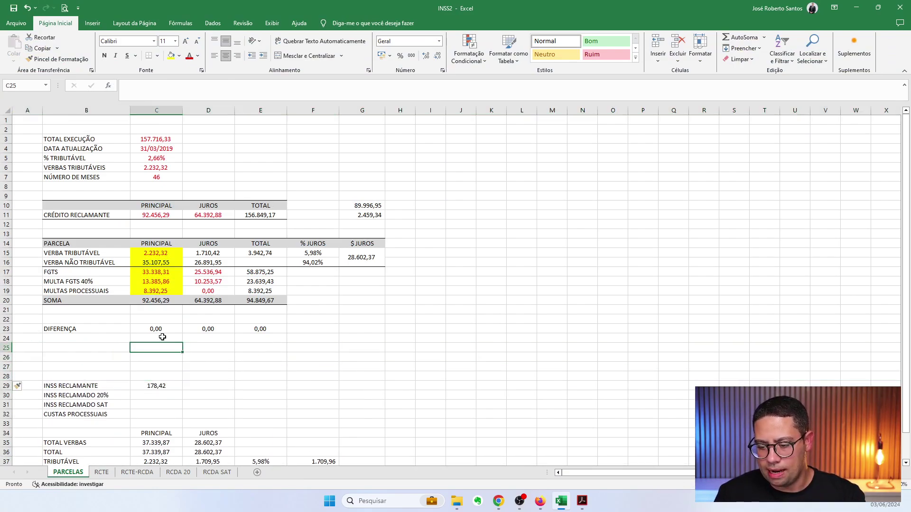
type("=")
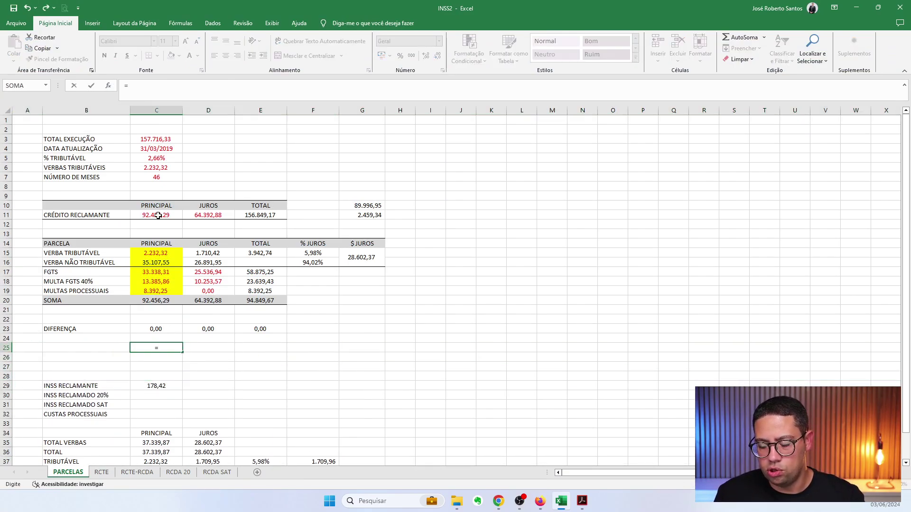
left_click(160, 271)
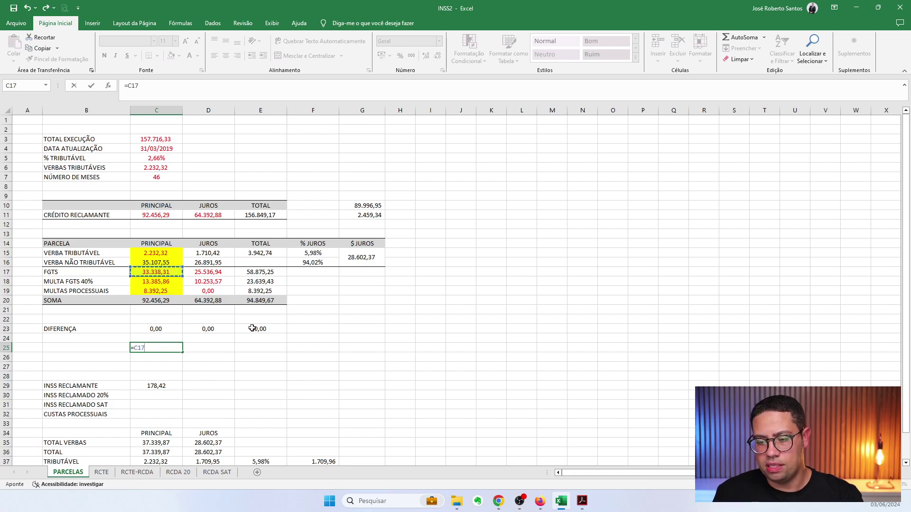
type("+")
left_click(155, 281)
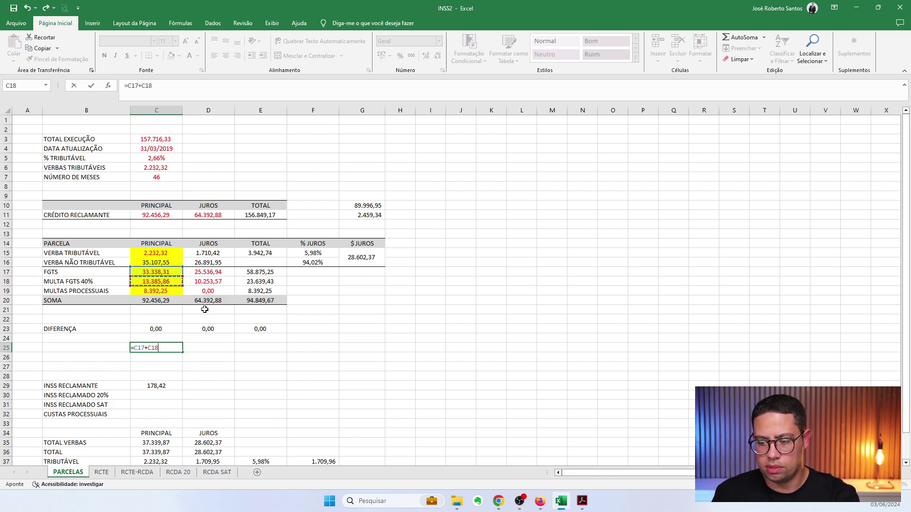
type("+")
left_click(158, 259)
key("Return")
Copy the principal sum from C25 to D25 for the JUROS column and check the cells it references
left_click(164, 347)
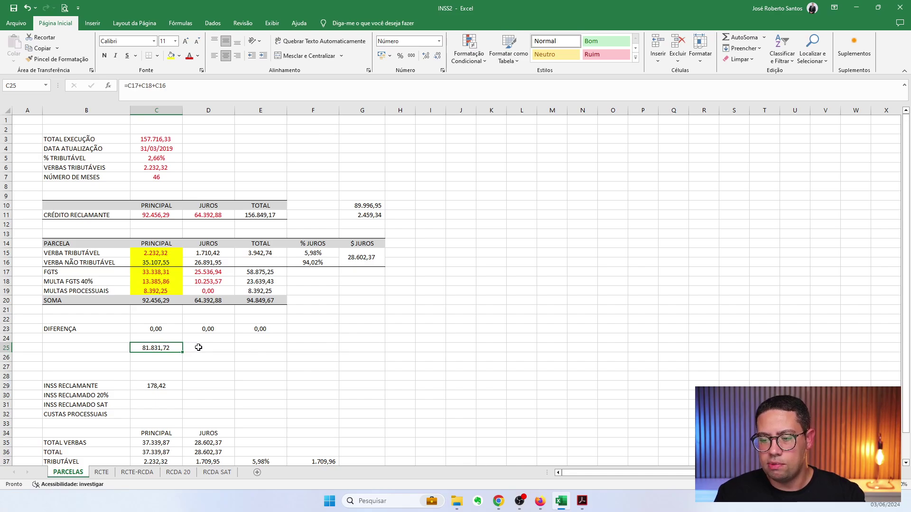
key("ctrl+c")
left_click(197, 348)
key("ctrl+v")
key("F2")
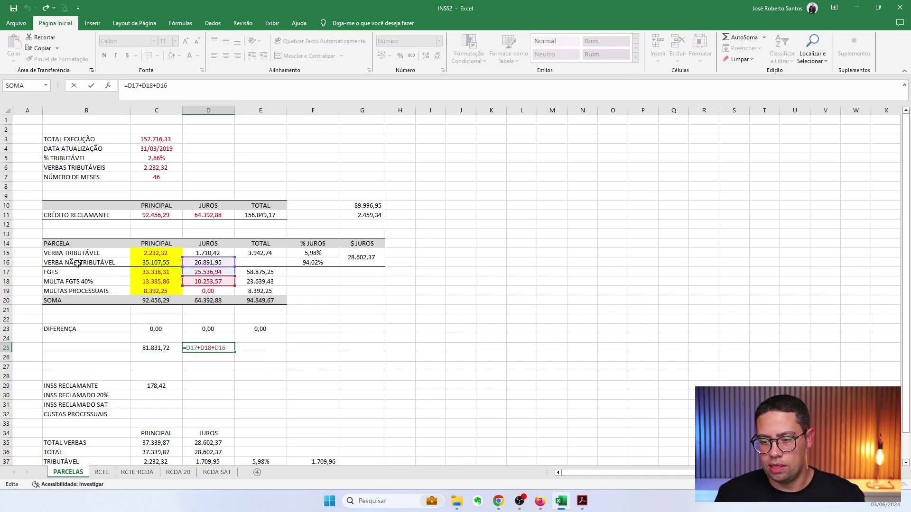
key("Escape")
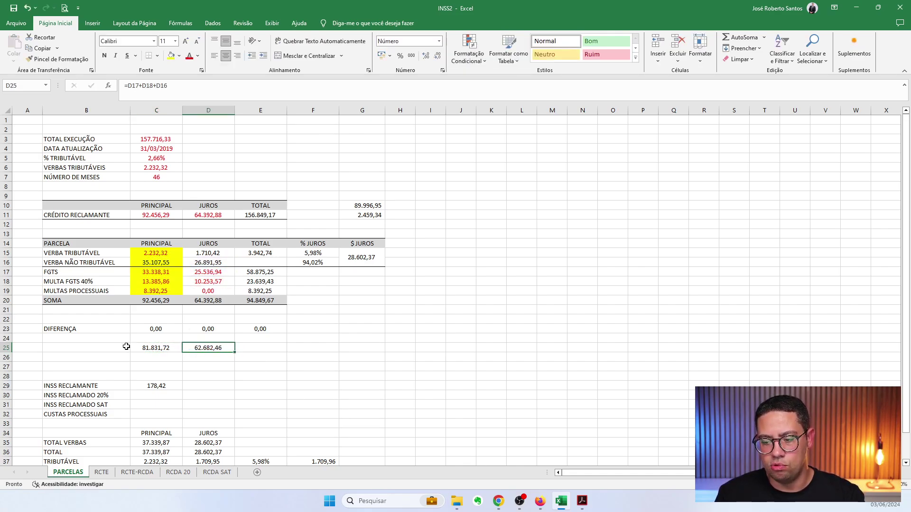
Label B25 as VERBAS NÃO TRIBUTÁVEIS and check the cells referenced by the formulas in C25 and D25
left_click(128, 350)
type("VERBAS NÃO TRIBUTÁVEIS")
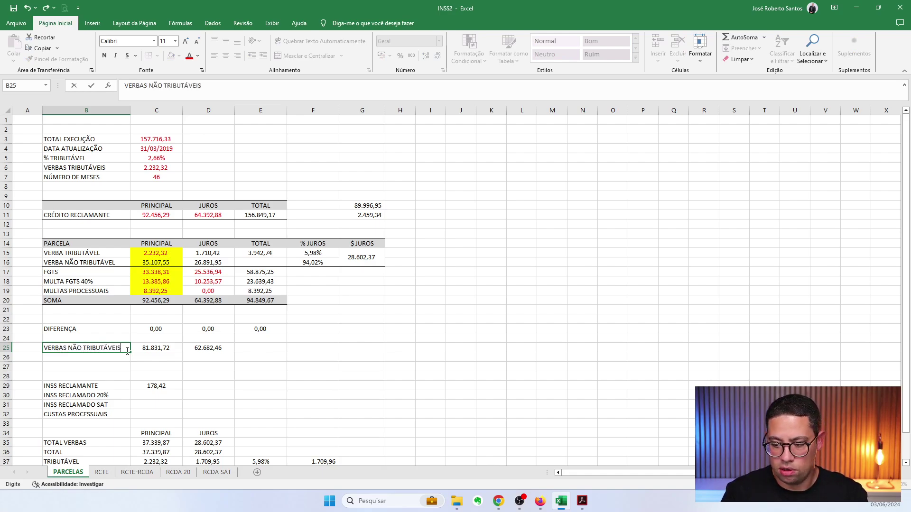
key("Tab")
double_click(151, 350)
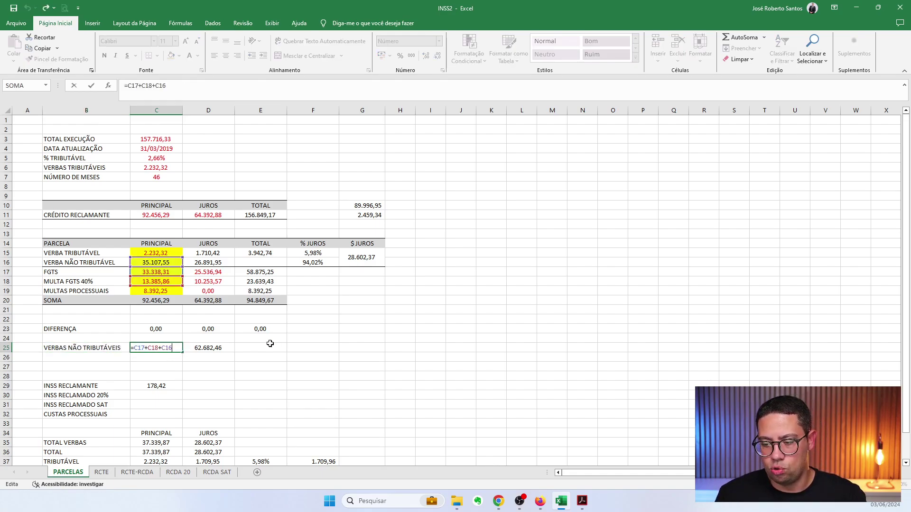
key("Tab")
key("F2")
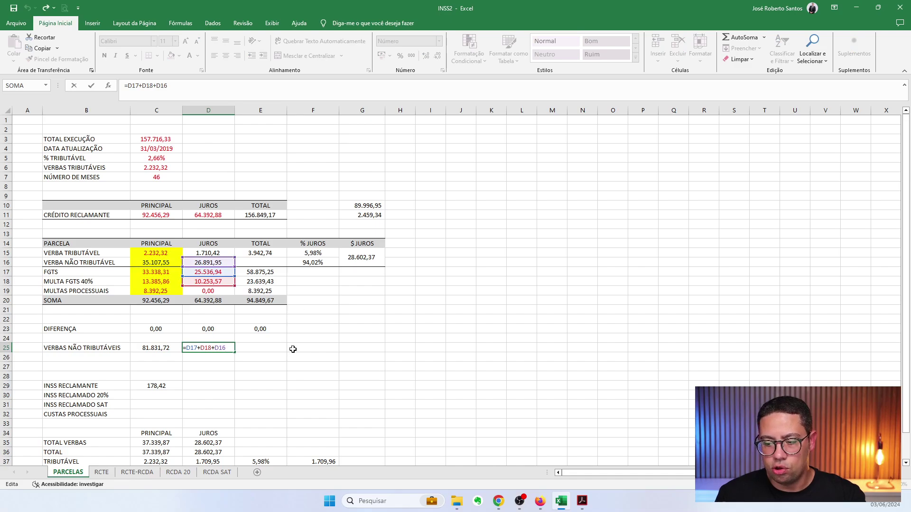
key("Escape")
Replace the interest formula in D25 with =D11, the full JUROS of CRÉDITO RECLAMANTE
type("=")
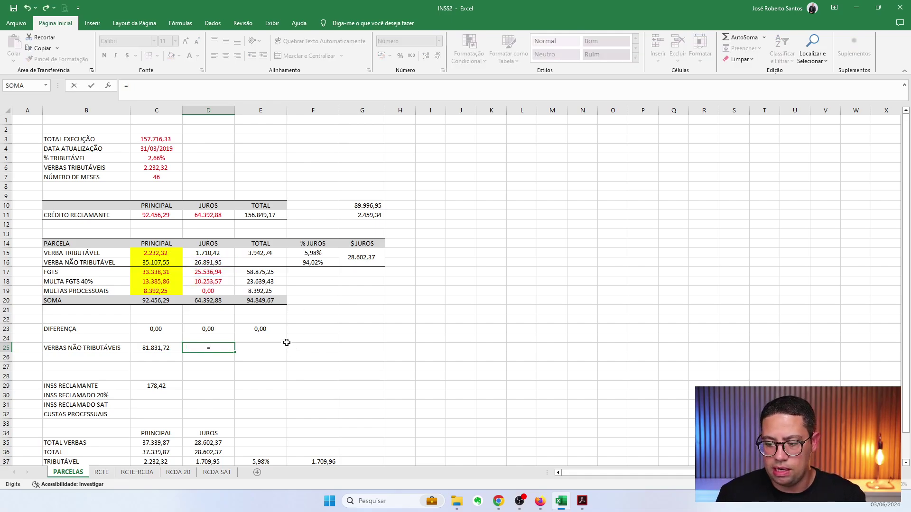
left_click(210, 216)
key("ctrl+Return")
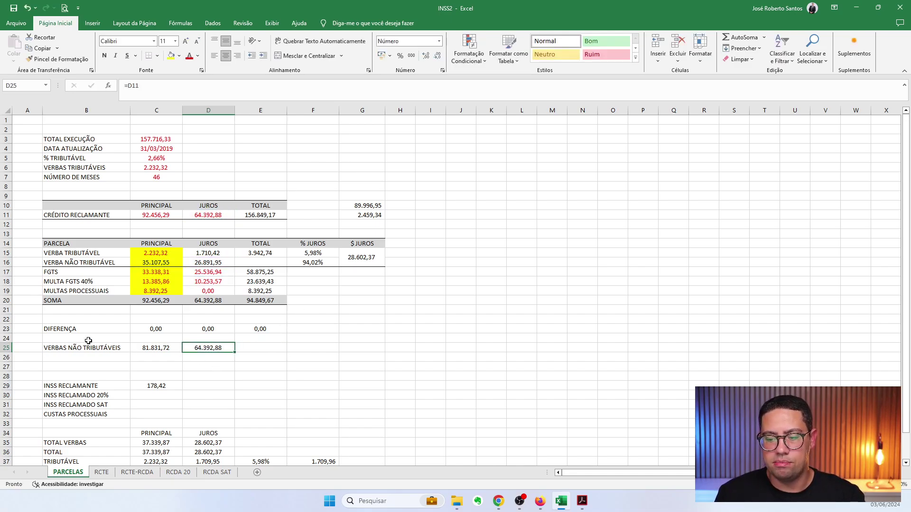
left_click(63, 358)
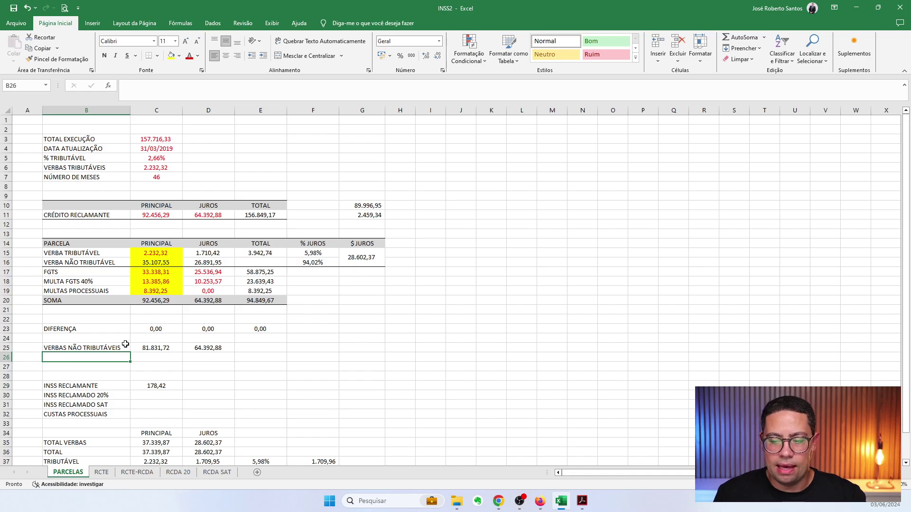
type("MUL")
key("Escape")
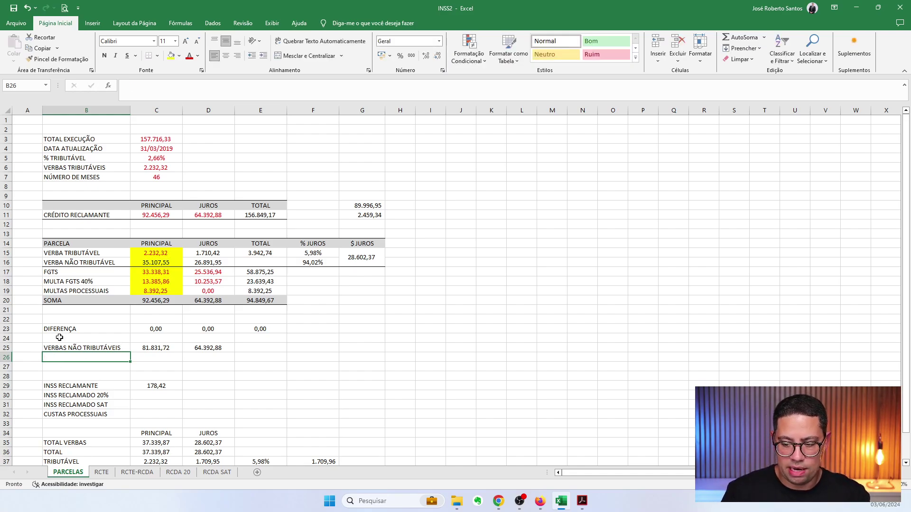
Insert a row above VERBAS NÃO TRIBUTÁVEIS and label it VERBA TRIBUTÁVEL in column B
left_click(5, 348)
key("ctrl+plus")
key("Right")
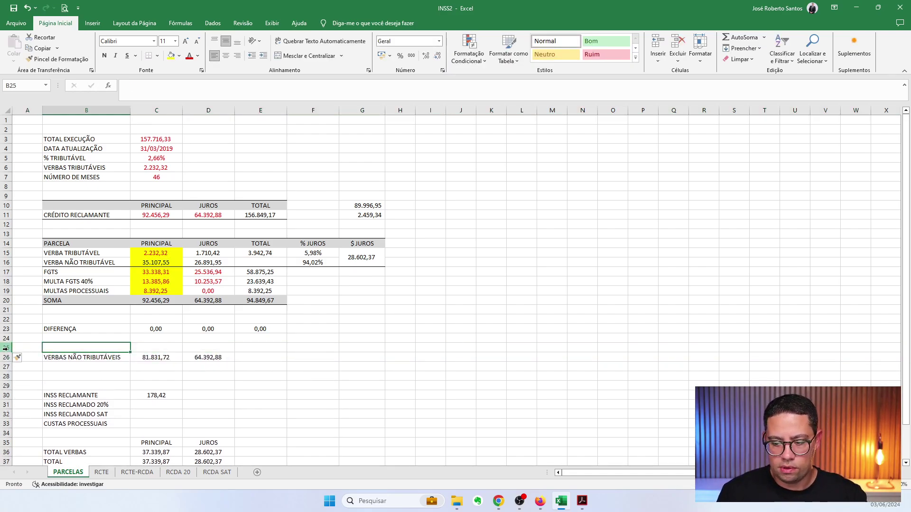
type("VERBAS")
key("Escape")
type("VERBA TRIBUTÁV")
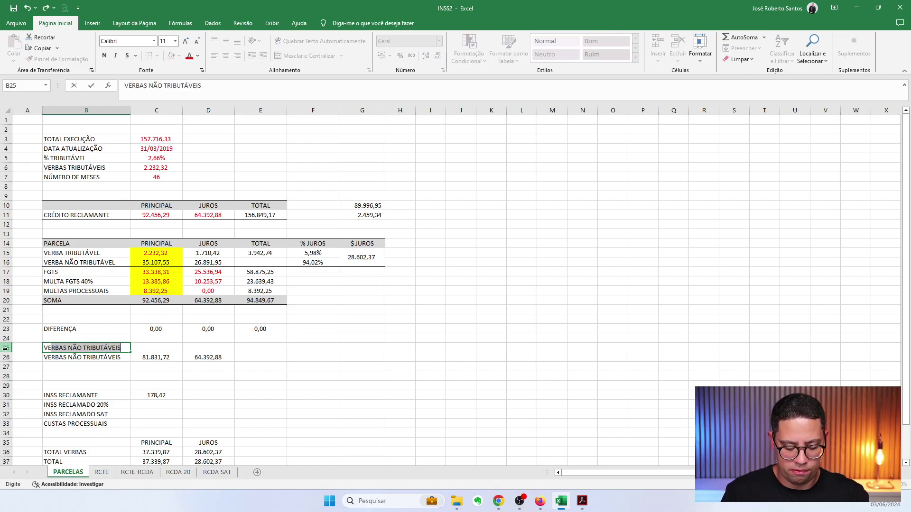
type("EIS")
key("Right")
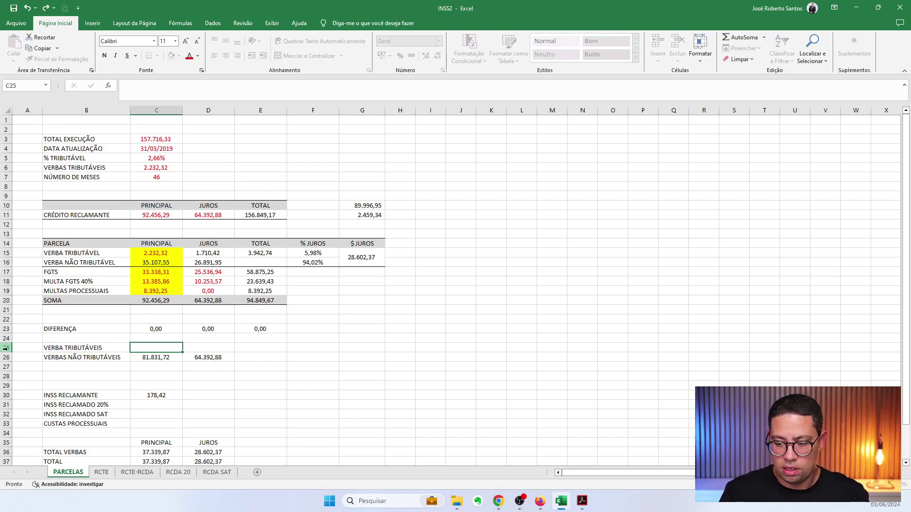
key("Left")
key("F2")
key("BackSpace")
key("Tab")
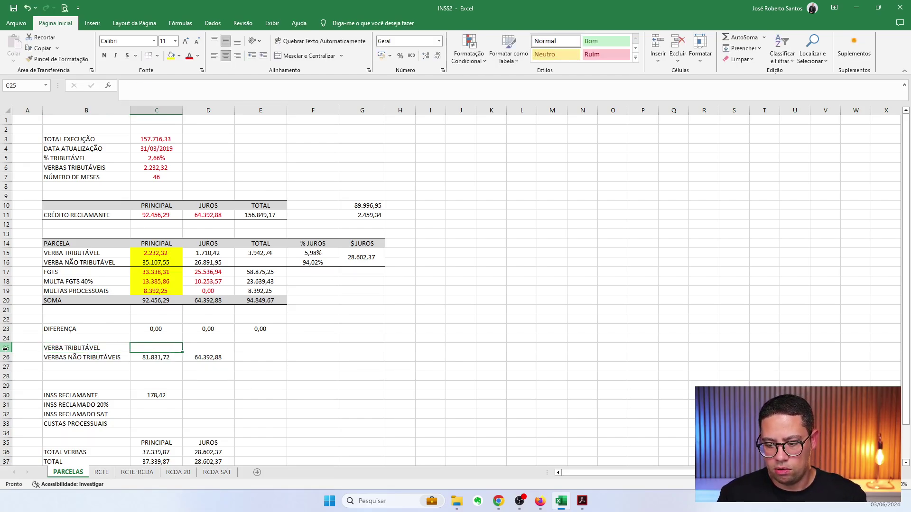
Link the VERBA TRIBUTÁVEL principal in C25 to C15 and set its interest in D25 to 0
type("=")
left_click(150, 250)
key("Tab")
type("0")
key("Tab")
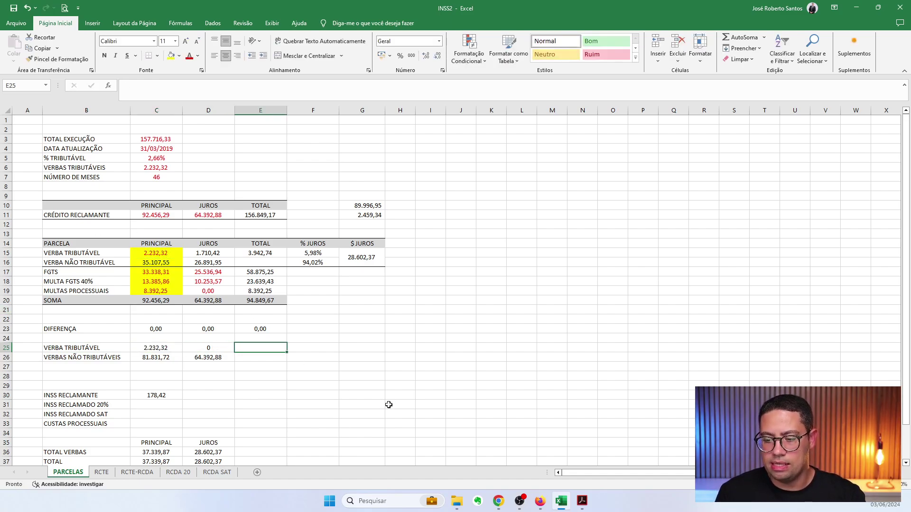
Sum principal and interest of VERBA TRIBUTÁVEL in E25 and copy the formula to E26
left_click(749, 40)
key("Return")
key("Up")
key("Right")
key("Right")
key("Right")
key("ctrl+c")
key("Down")
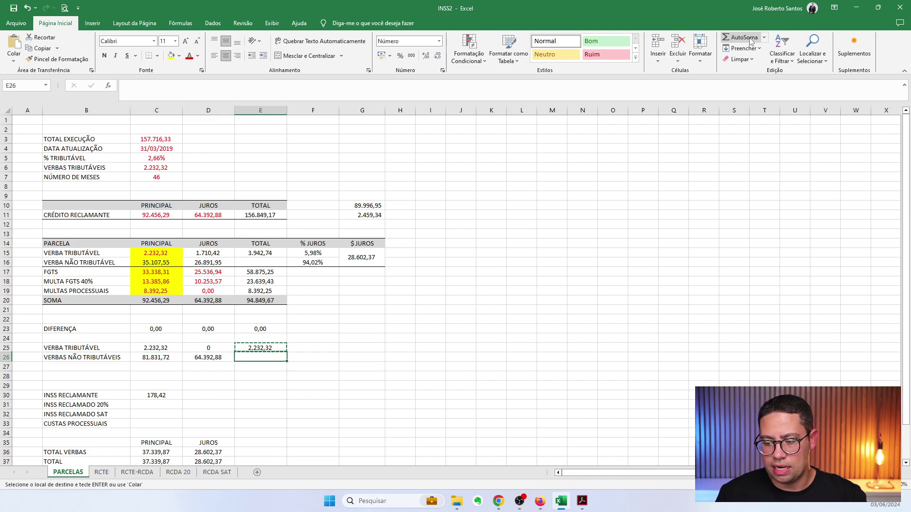
key("ctrl+v")
key("Escape")
Insert a blank row at row 28 and label B27 as MULTA
left_click(16, 375)
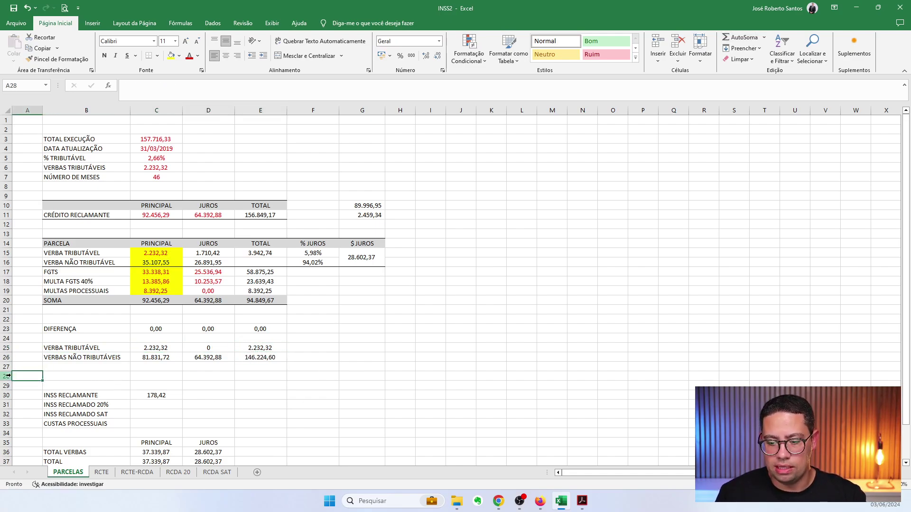
left_click(8, 376)
key("ctrl+plus")
key("Up")
key("Right")
type("MULTA")
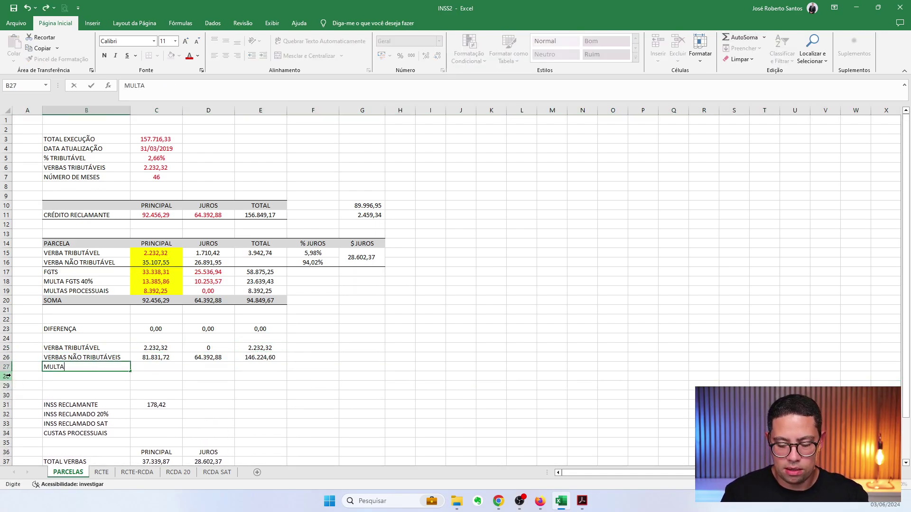
key("Tab")
Link the MULTA principal in C27 to MULTAS PROCESSUAIS in C19 and copy the formula to D27 and E27
type("=")
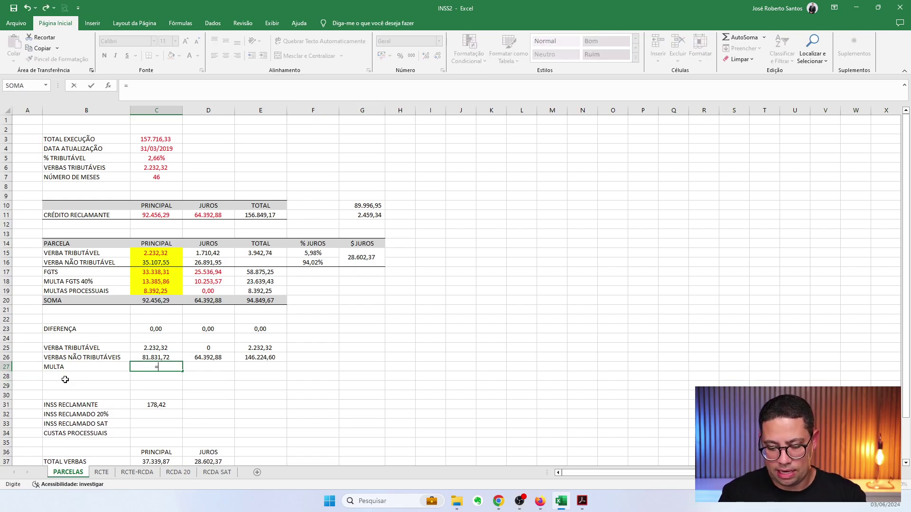
left_click(156, 290)
key("Return")
key("Up")
key("ctrl+c")
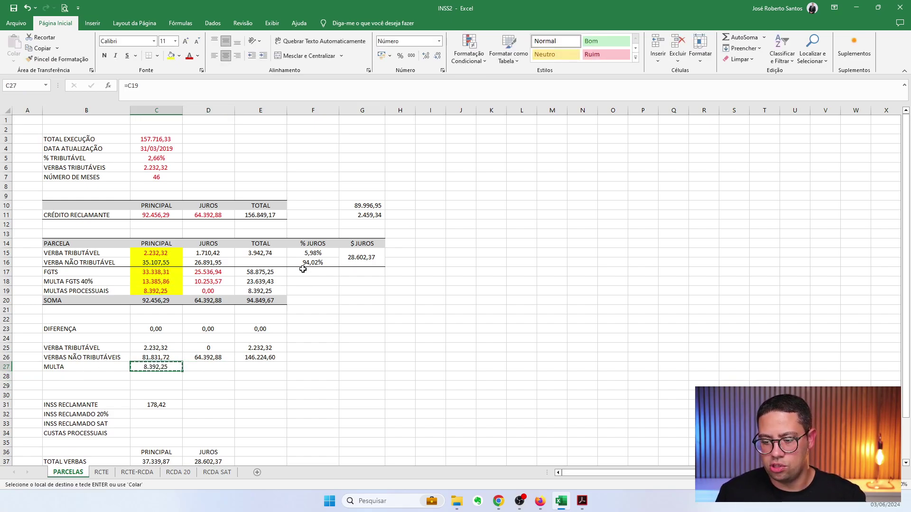
key("Right")
key("ctrl+v")
key("Right")
key("ctrl+v")
Review the VERBA TRIBUTÁVEL, VERBAS NÃO TRIBUTÁVEIS and MULTA rows by selecting B25:E27
left_click(261, 349)
key("Escape")
key("shift+Left")
key("shift+Left")
key("shift+Left")
key("shift+Down")
key("shift+Down")
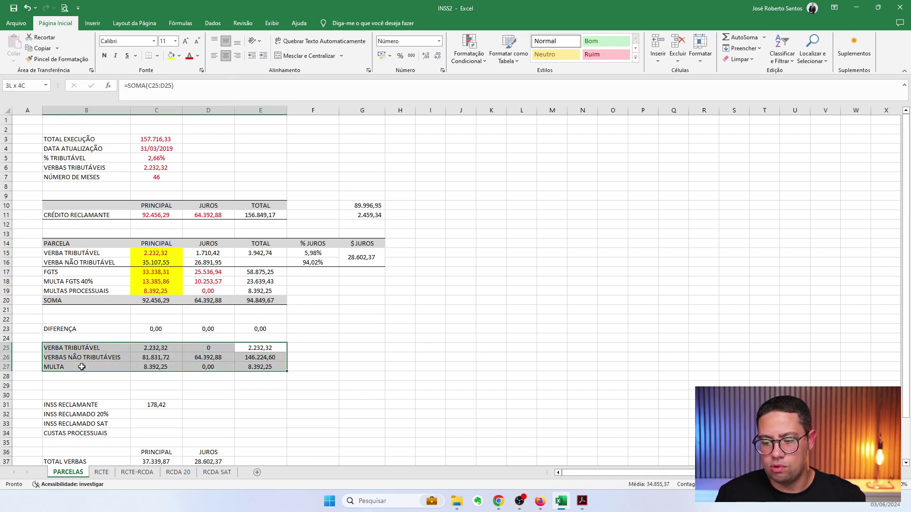
Total the principal of rows 25 to 27 in C28 and copy the sum to D28 and E28
left_click(165, 380)
left_click(741, 37)
key("Return")
key("Up")
key("ctrl+c")
key("Right")
key("ctrl+v")
key("Right")
key("ctrl+v")
key("Escape")
Compare the CRÉDITO RECLAMANTE amounts with the new breakdown of taxable and non-taxable amounts
left_click(254, 213)
left_click_drag(255, 214, 97, 207)
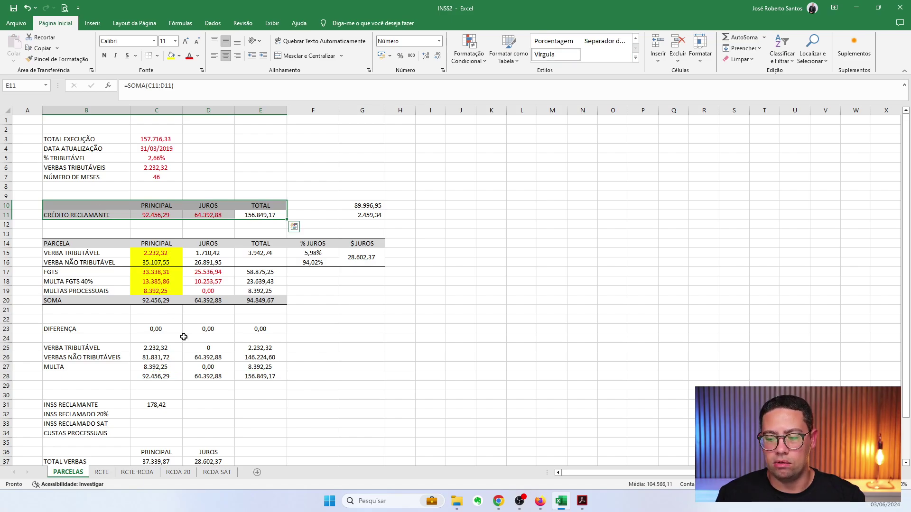
left_click_drag(64, 351, 254, 352)
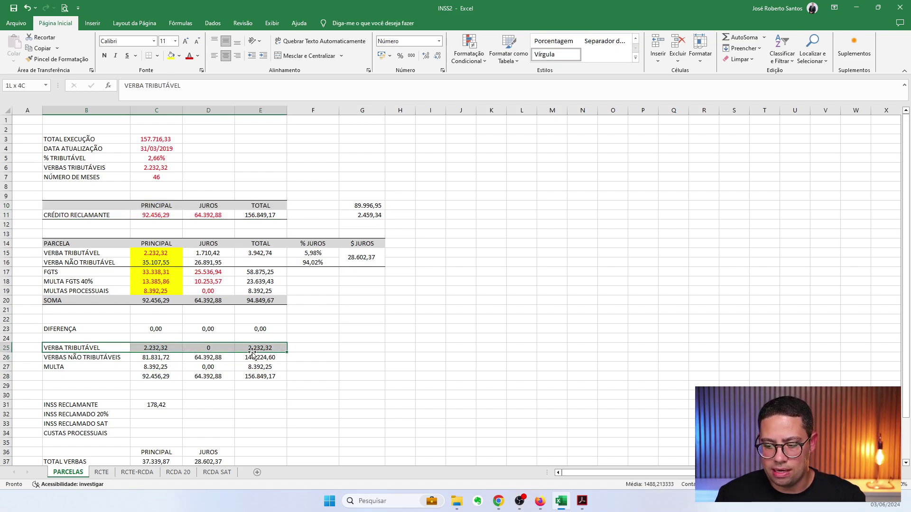
left_click(57, 357)
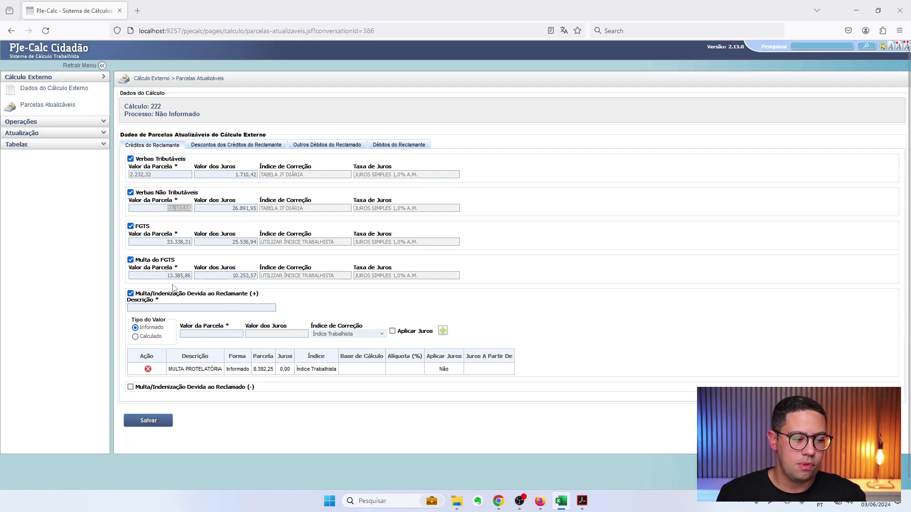
In PJe-Calc, show the fields of Multa/Indenização Devida ao Reclamado (-) and examine that option
left_click(131, 388)
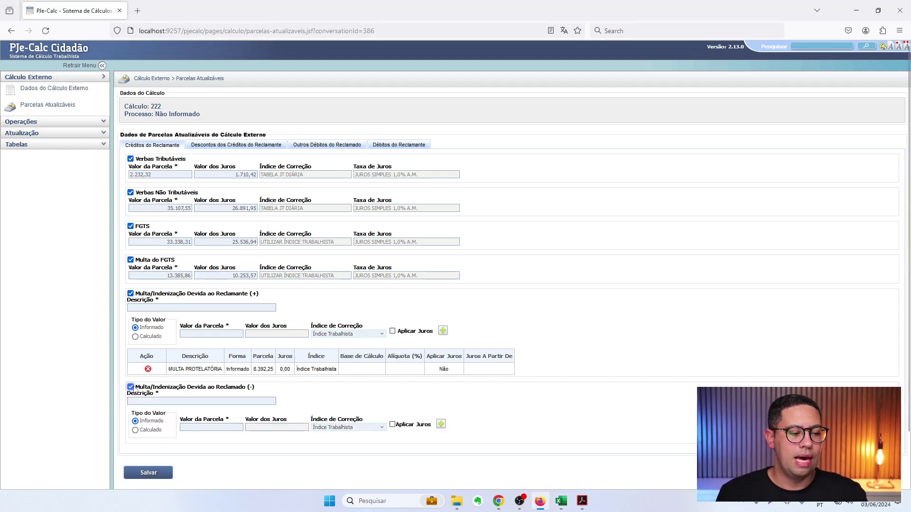
left_click_drag(162, 388, 267, 395)
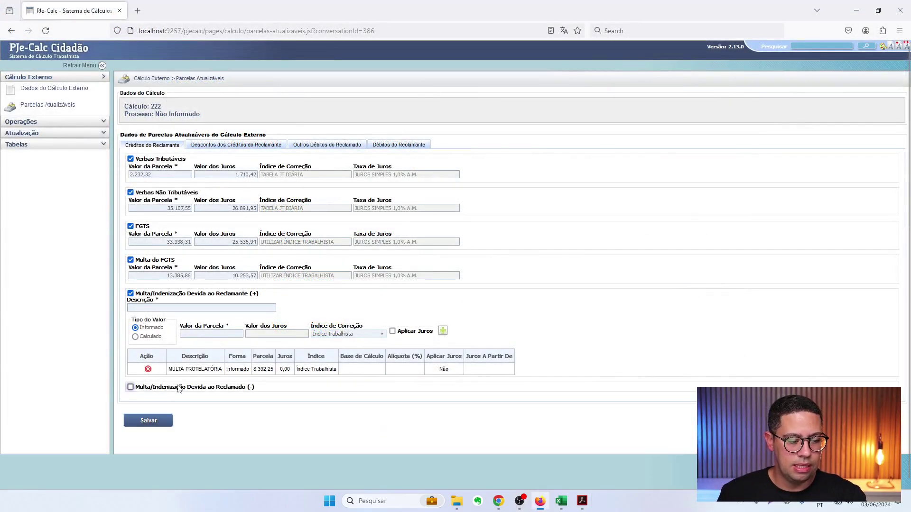
left_click_drag(179, 389, 135, 395)
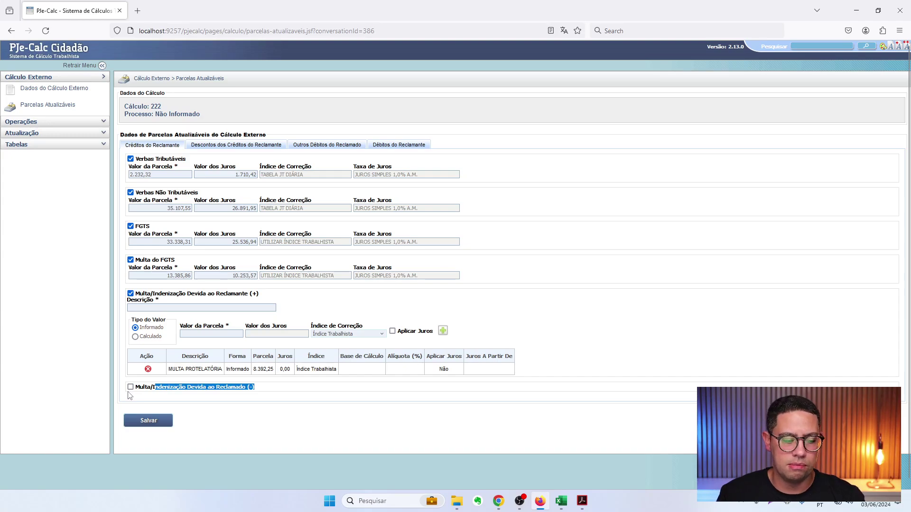
Try adding MULTA POR LITIGÂNCIA DE MÁ-FÉ of 1.500,00 under Multa/Indenização Devida ao Reclamado (-), and disable that section again
left_click(130, 387)
left_click(170, 401)
type("MULTA POR LITIG")
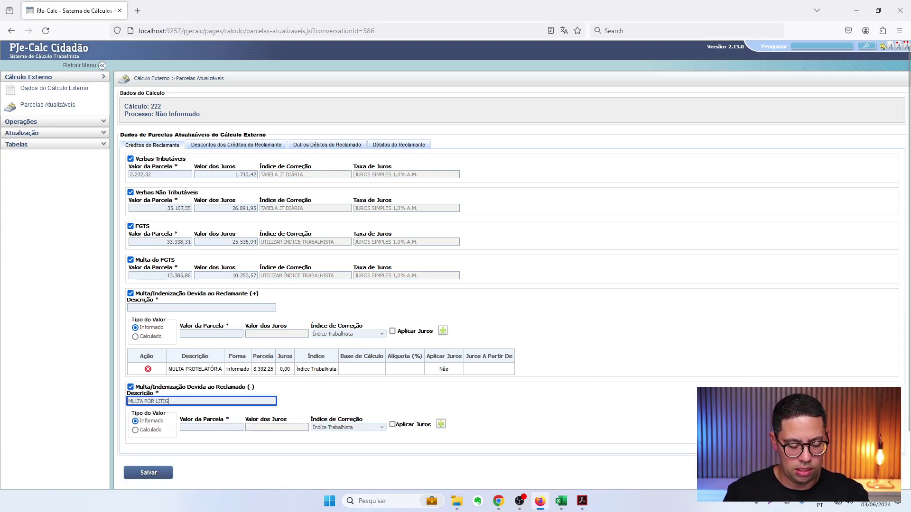
type("ÂNCIA DE MÁ-FÉ")
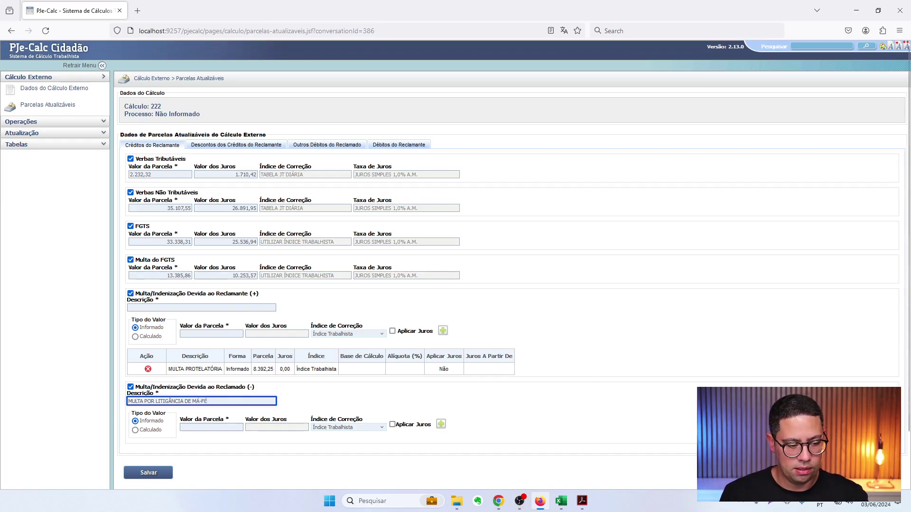
left_click(214, 426)
type("0,15")
key("Tab")
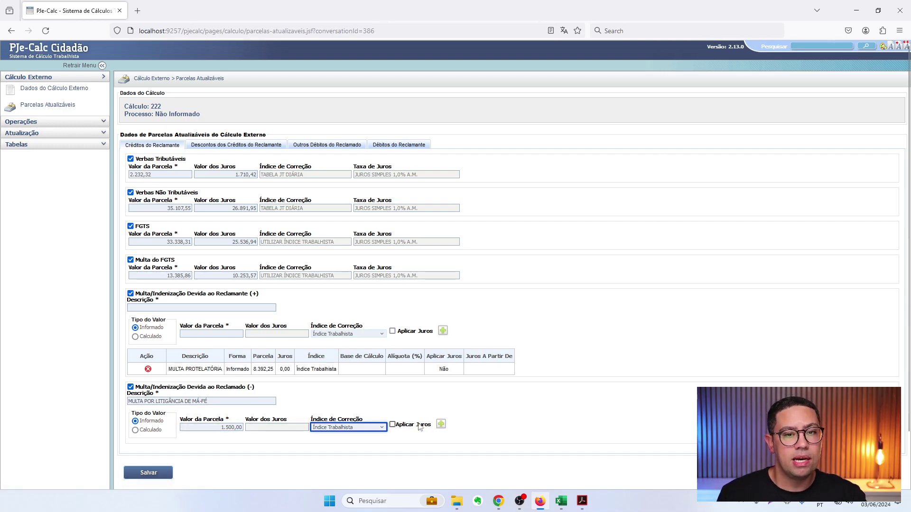
left_click(440, 424)
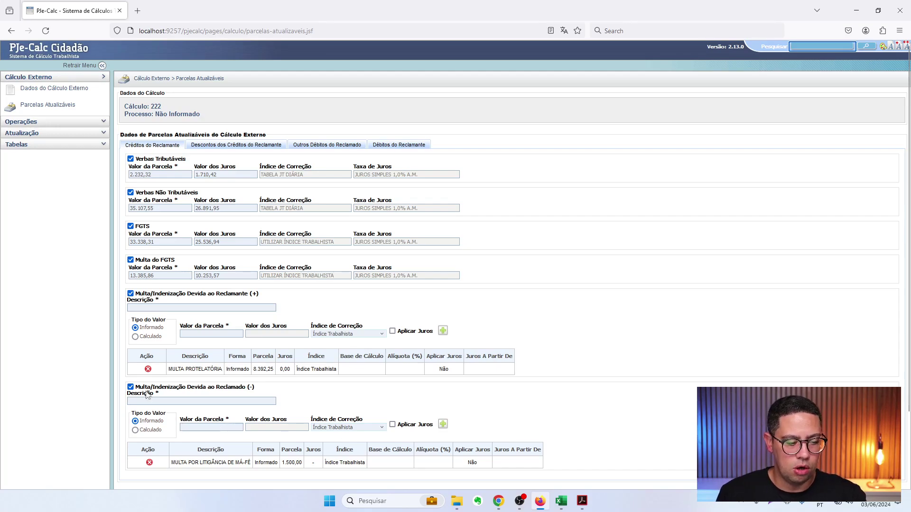
left_click(131, 387)
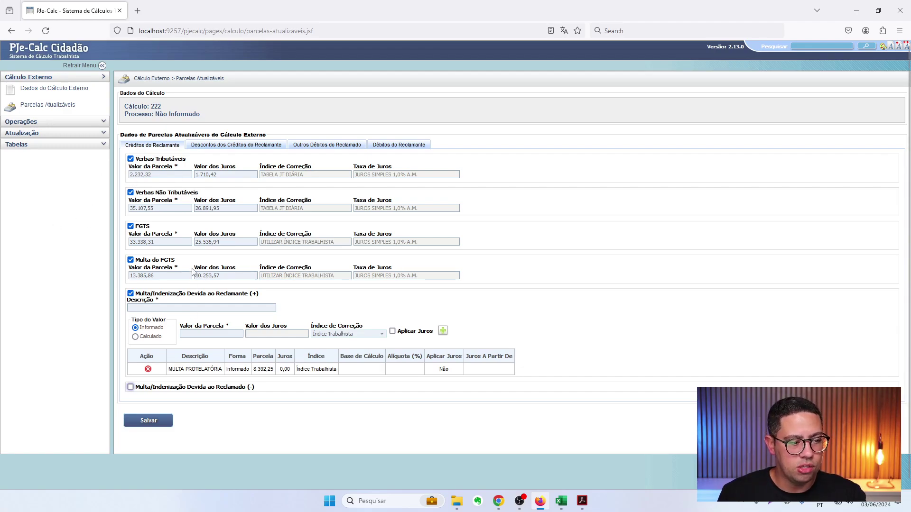
Check the Verbas Tributáveis and Verbas Não Tributáveis values and save the Créditos do Reclamante
left_click(187, 175)
key("Tab")
key("Tab")
key("Tab")
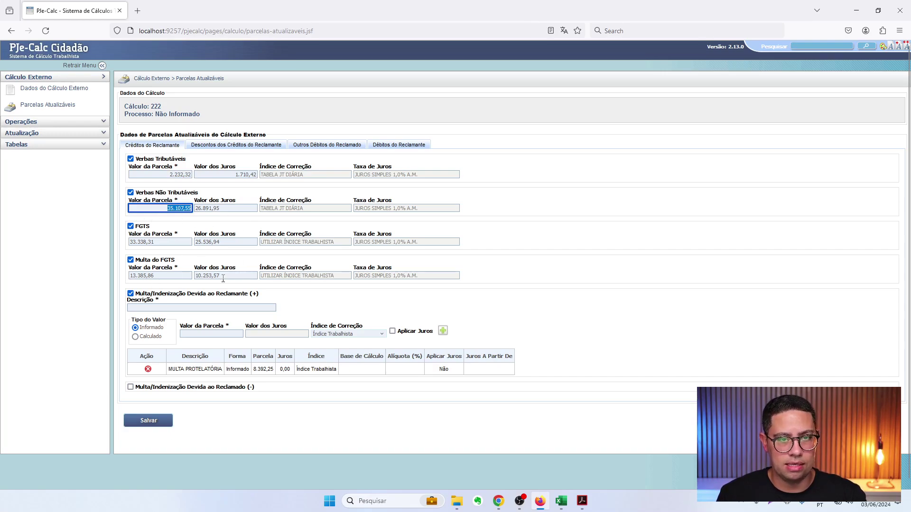
key("shift+Tab")
key("shift+Tab")
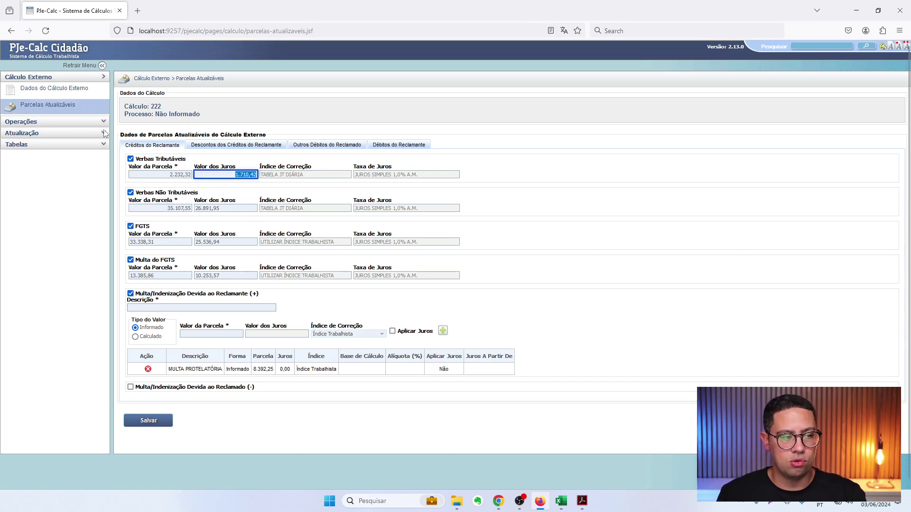
left_click(153, 421)
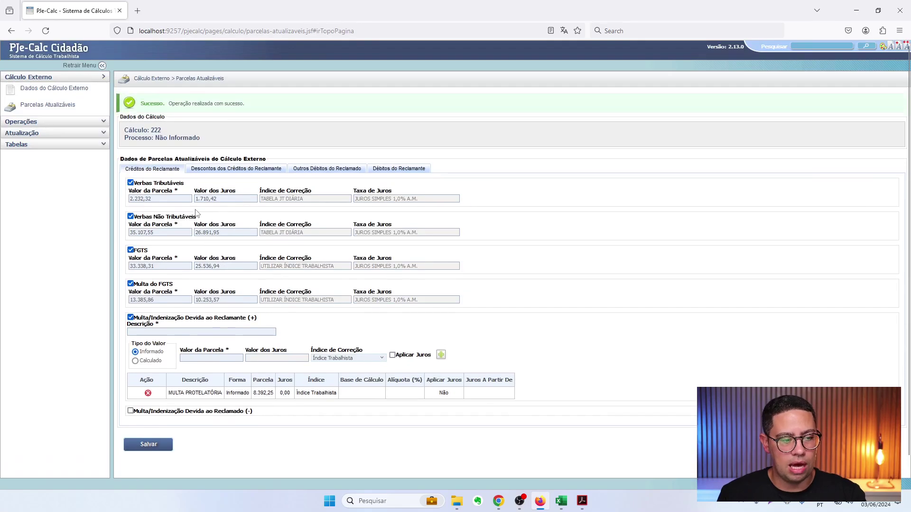
Review the saved Verbas Não Tributáveis and FGTS principal and interest values
left_click(225, 231)
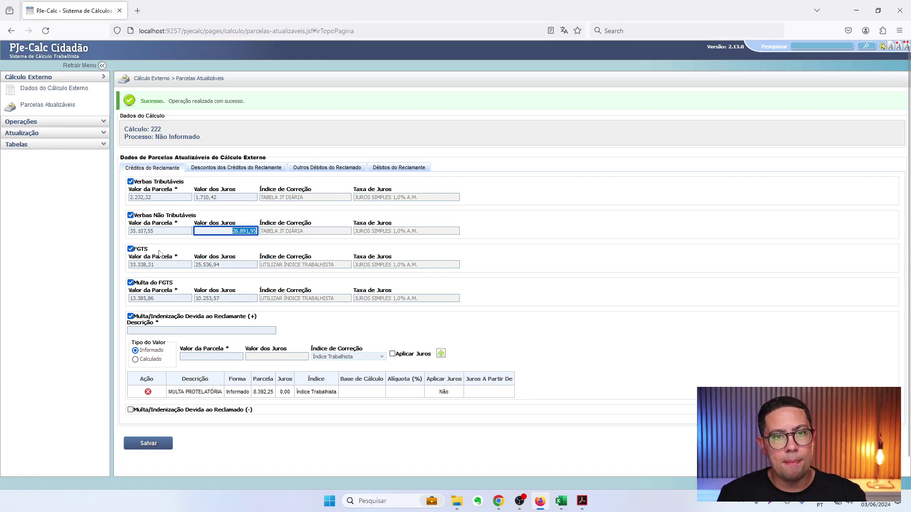
key("Tab")
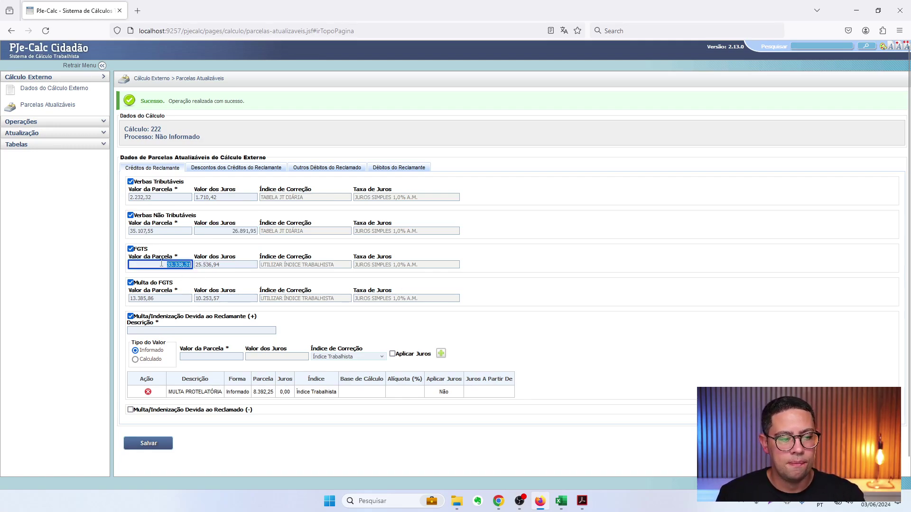
key("Tab")
left_click(162, 232)
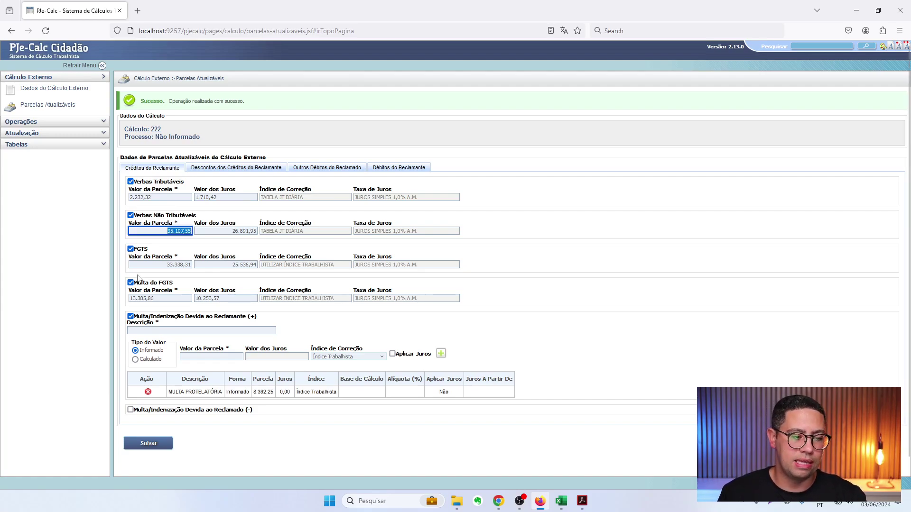
In the external calculation parameters, switch the FGTS destination to Pagar, try Utilizar índice JAM, and restore the correction to Utilizar índice trabalhista
left_click(56, 109)
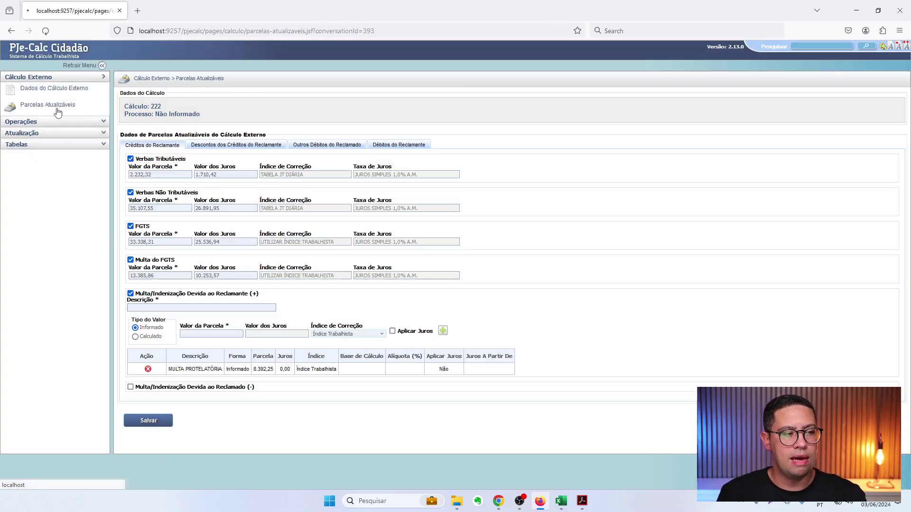
left_click(47, 88)
left_click(227, 126)
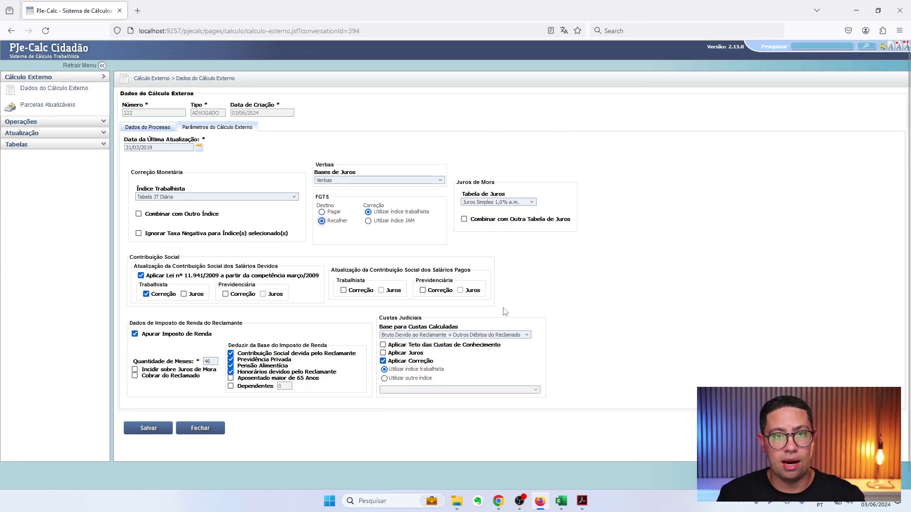
left_click(321, 212)
left_click(369, 222)
left_click(368, 212)
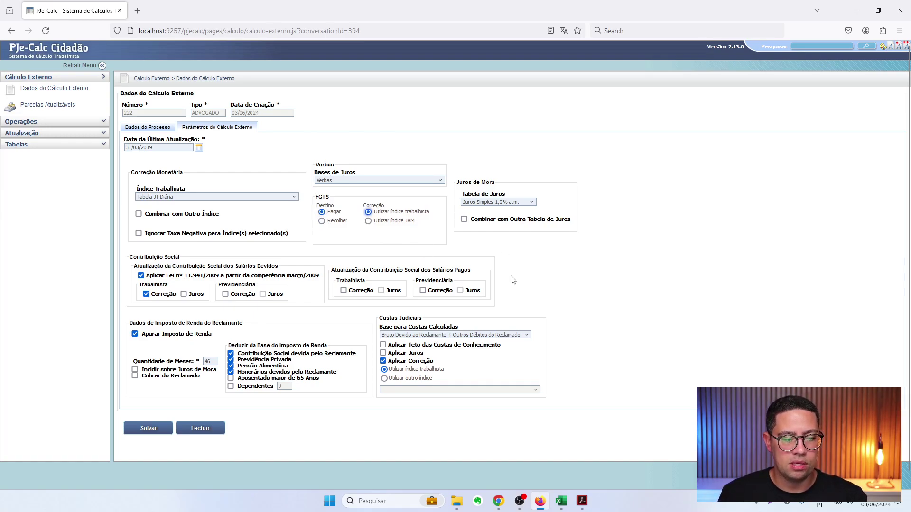
Try enabling Incidir sobre Juros de Mora for the claimant's income tax, disable it again, and return to Parcelas Atualizáveis
left_click(135, 370)
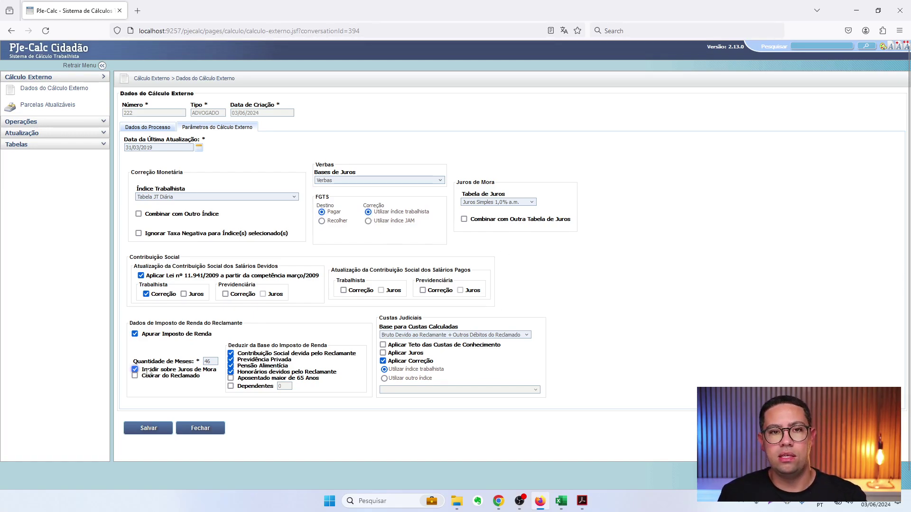
left_click(135, 370)
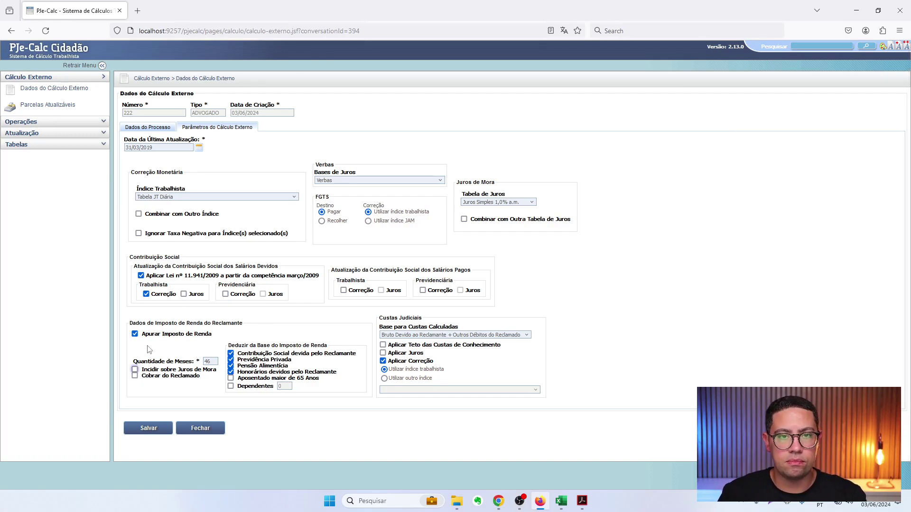
left_click(51, 106)
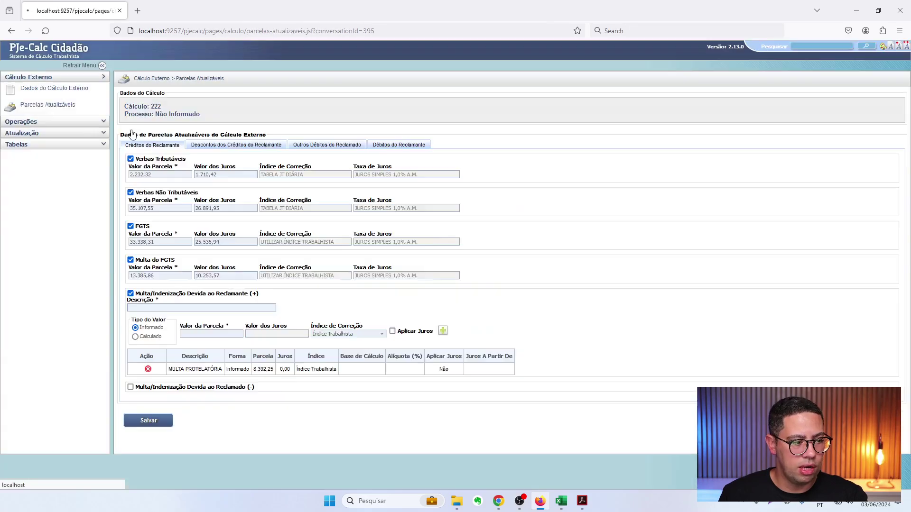